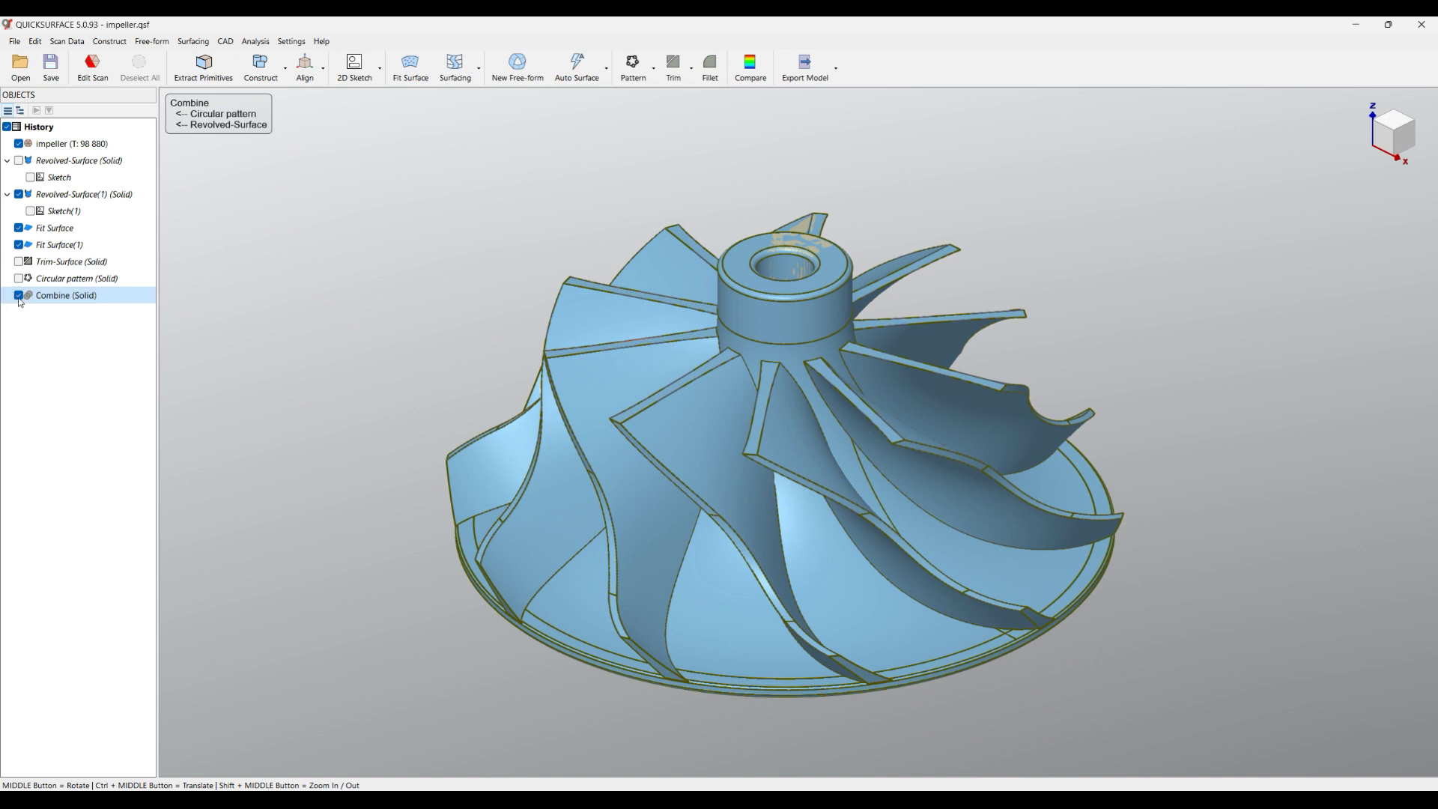
# Examine the finished impeller from several angles, comparing the scan mesh with the combined solid by switching their visibility.
pyautogui.moveTo(498, 374); pyautogui.dragTo(744, 314, button='middle')
pyautogui.moveTo(478, 604); pyautogui.dragTo(896, 695, button='middle')
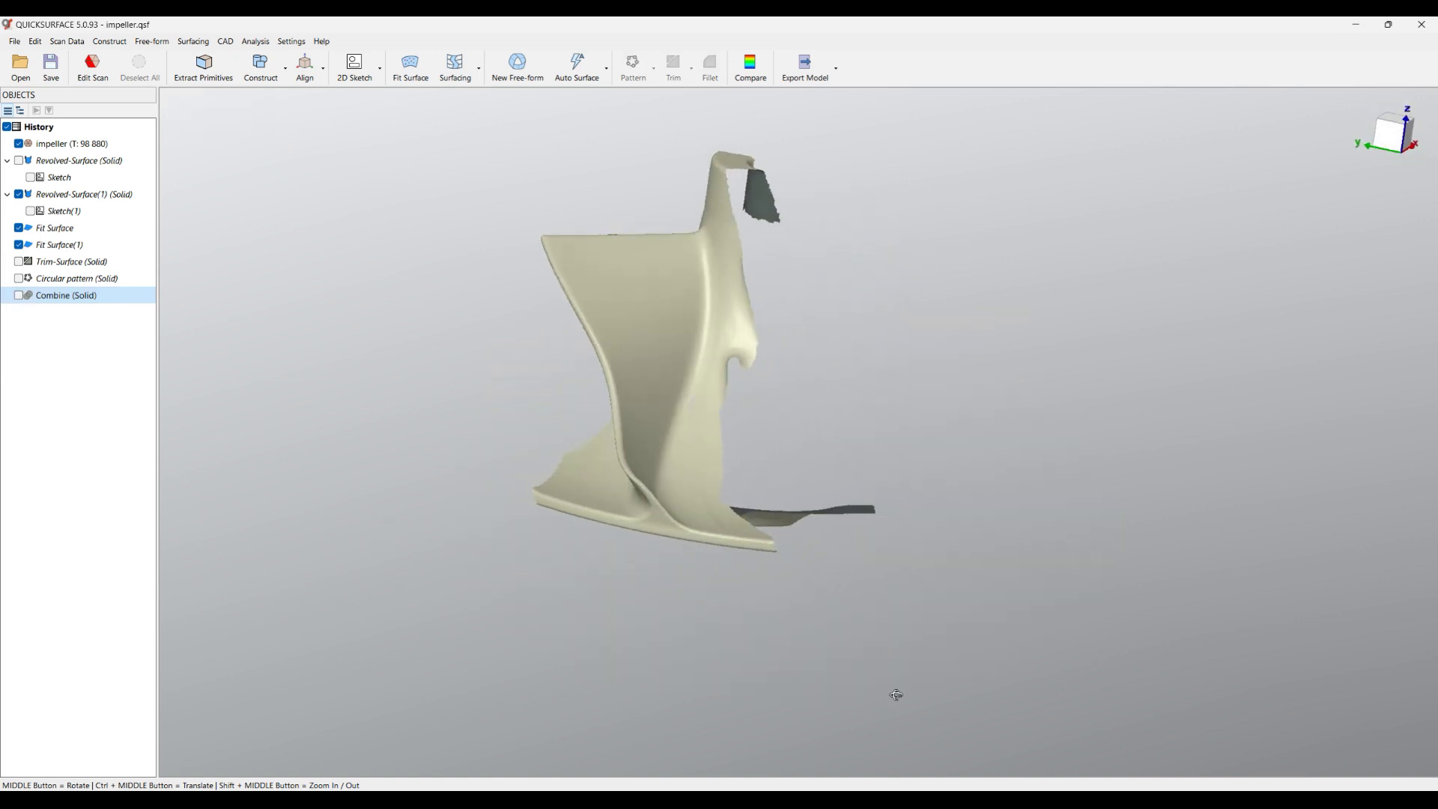
pyautogui.click(19, 295)
pyautogui.click(19, 143)
pyautogui.moveTo(714, 328); pyautogui.dragTo(626, 516, button='middle')
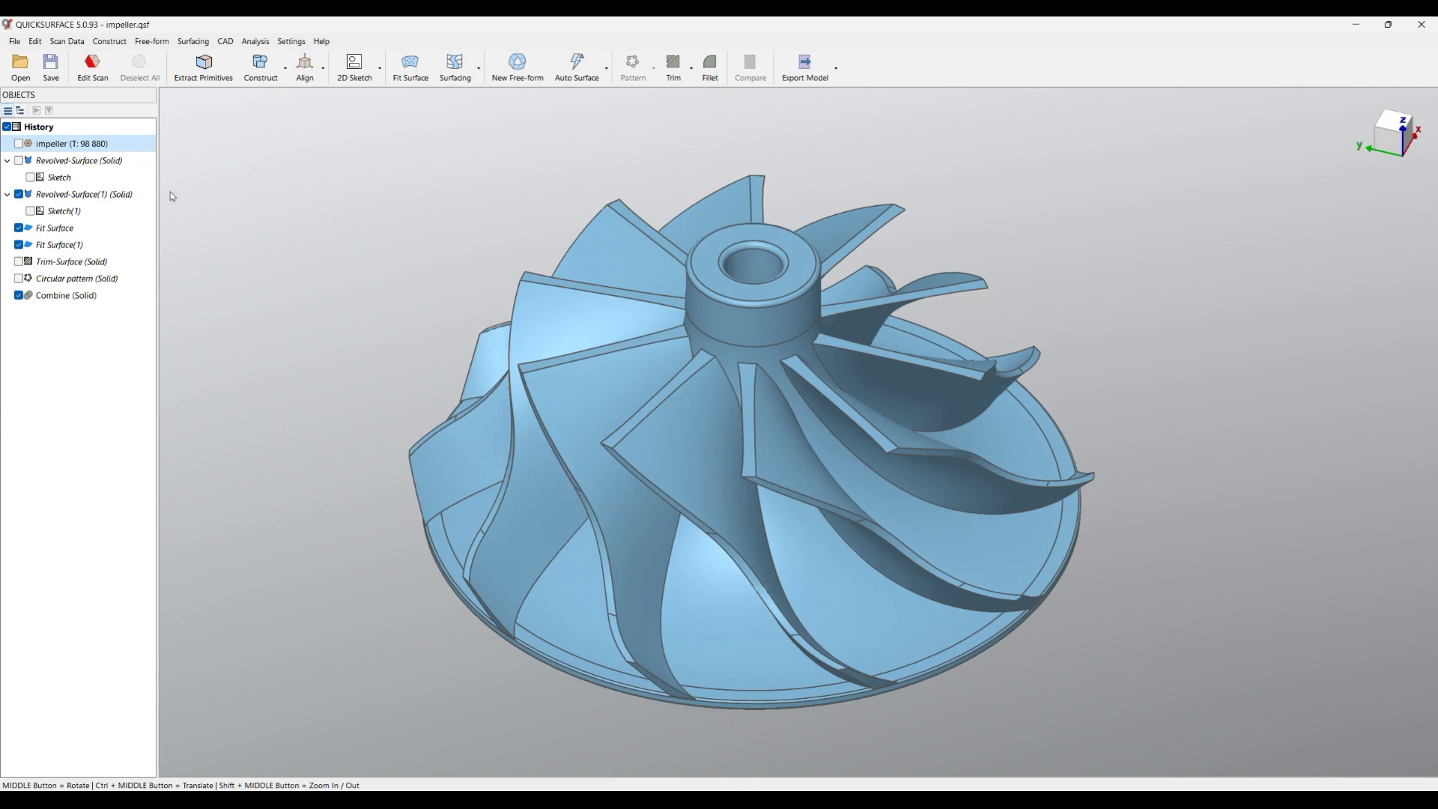
# Close the finished impeller project without saving it and load the Impeller example scan.
pyautogui.click(14, 41)
pyautogui.click(39, 59)
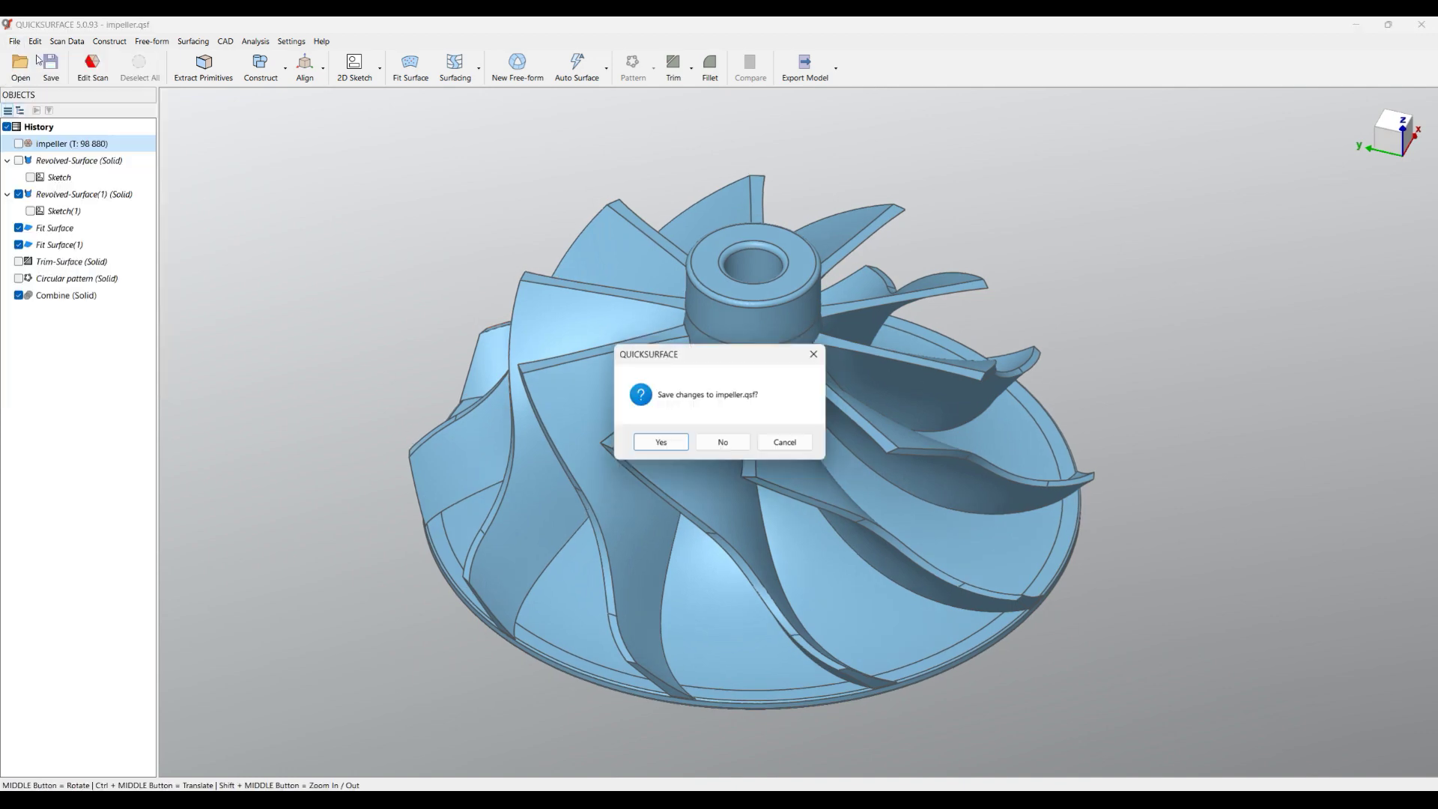
pyautogui.click(723, 442)
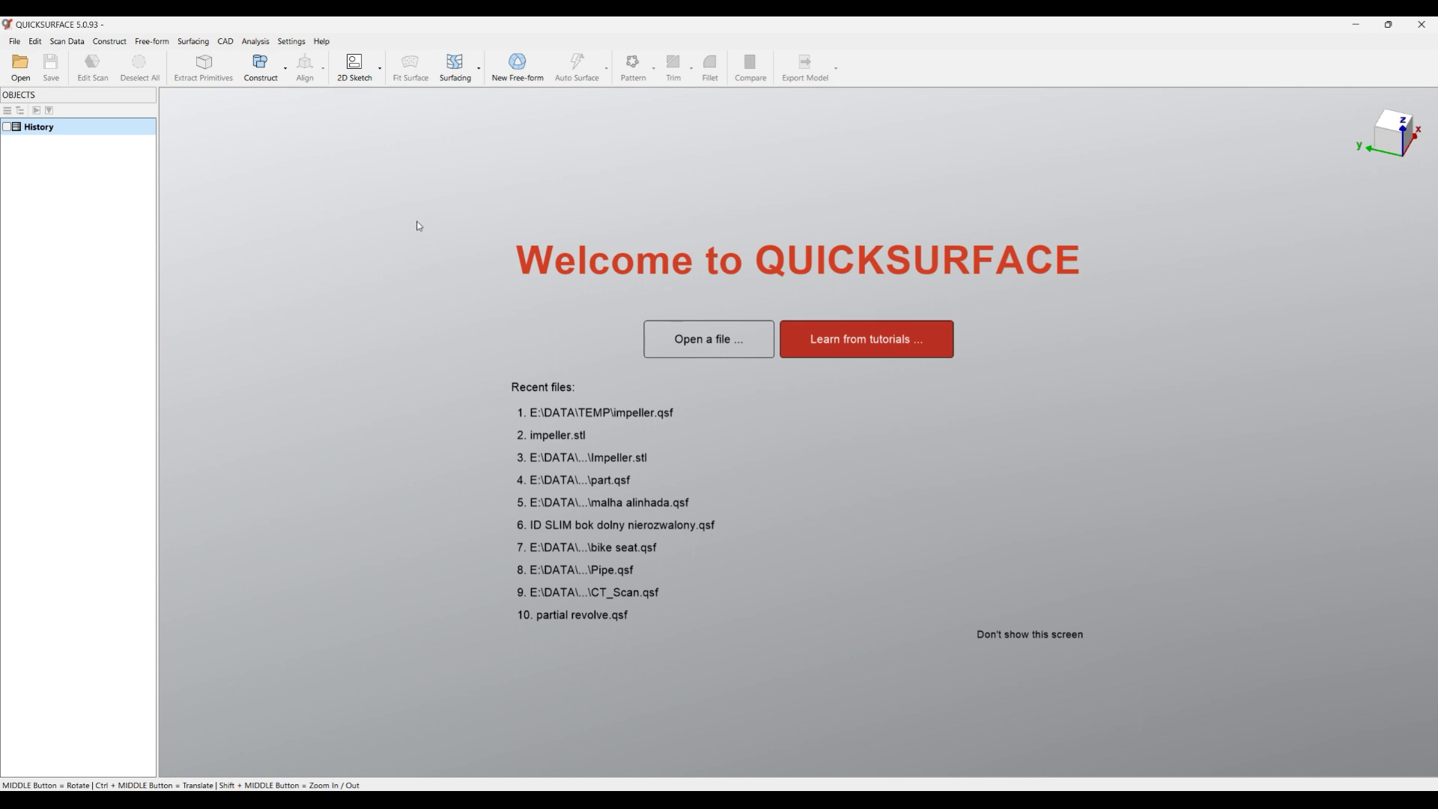
pyautogui.click(323, 43)
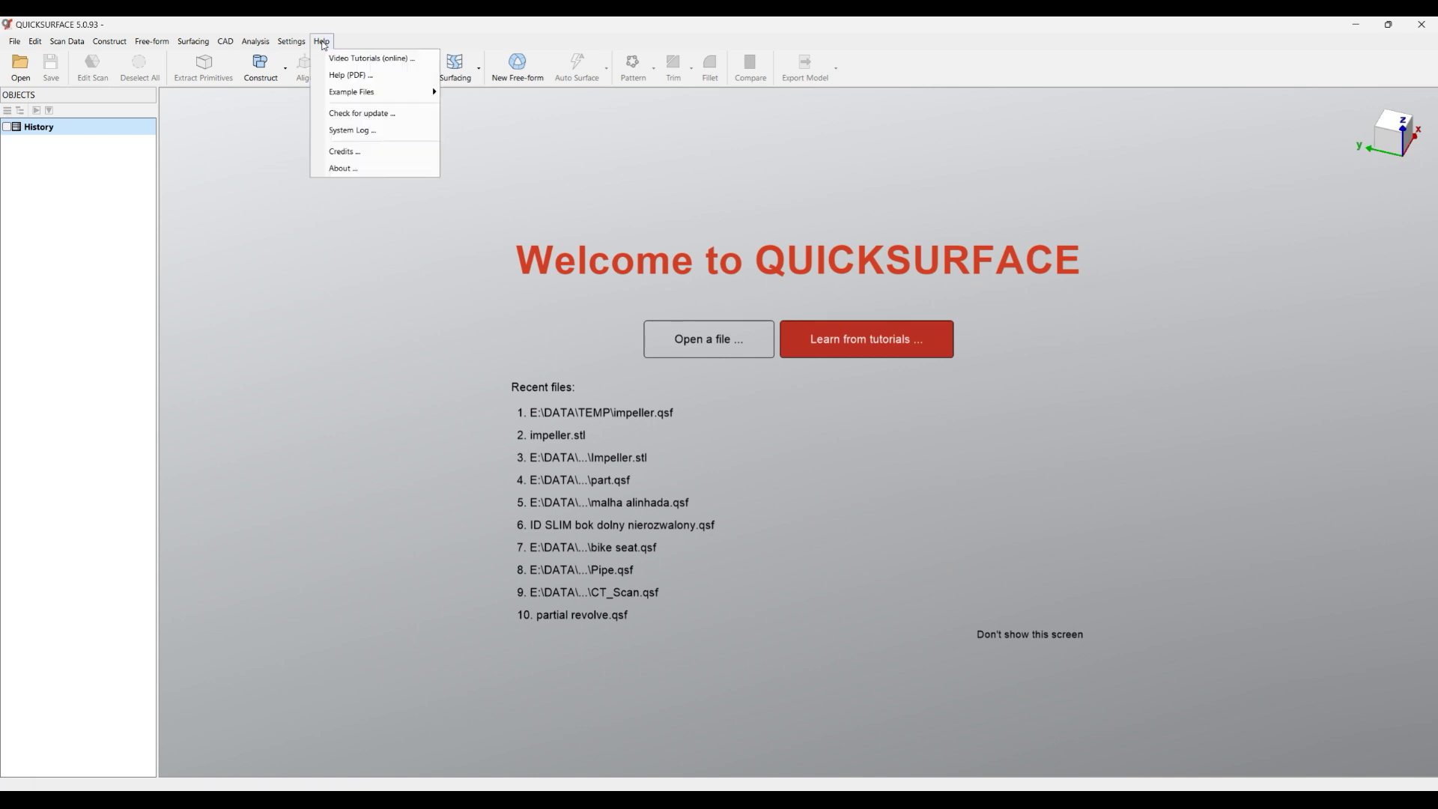
pyautogui.moveTo(343, 94)
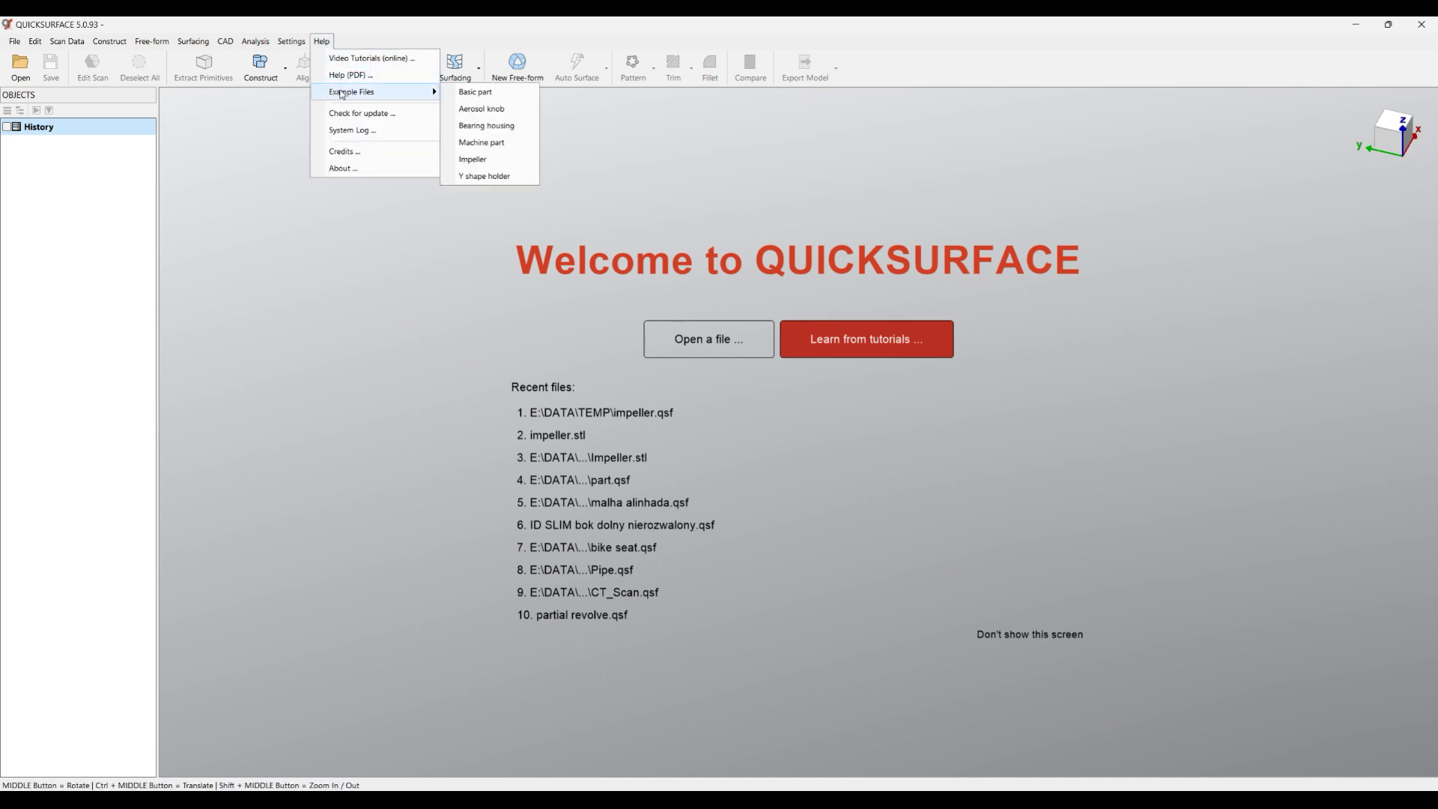
pyautogui.click(474, 160)
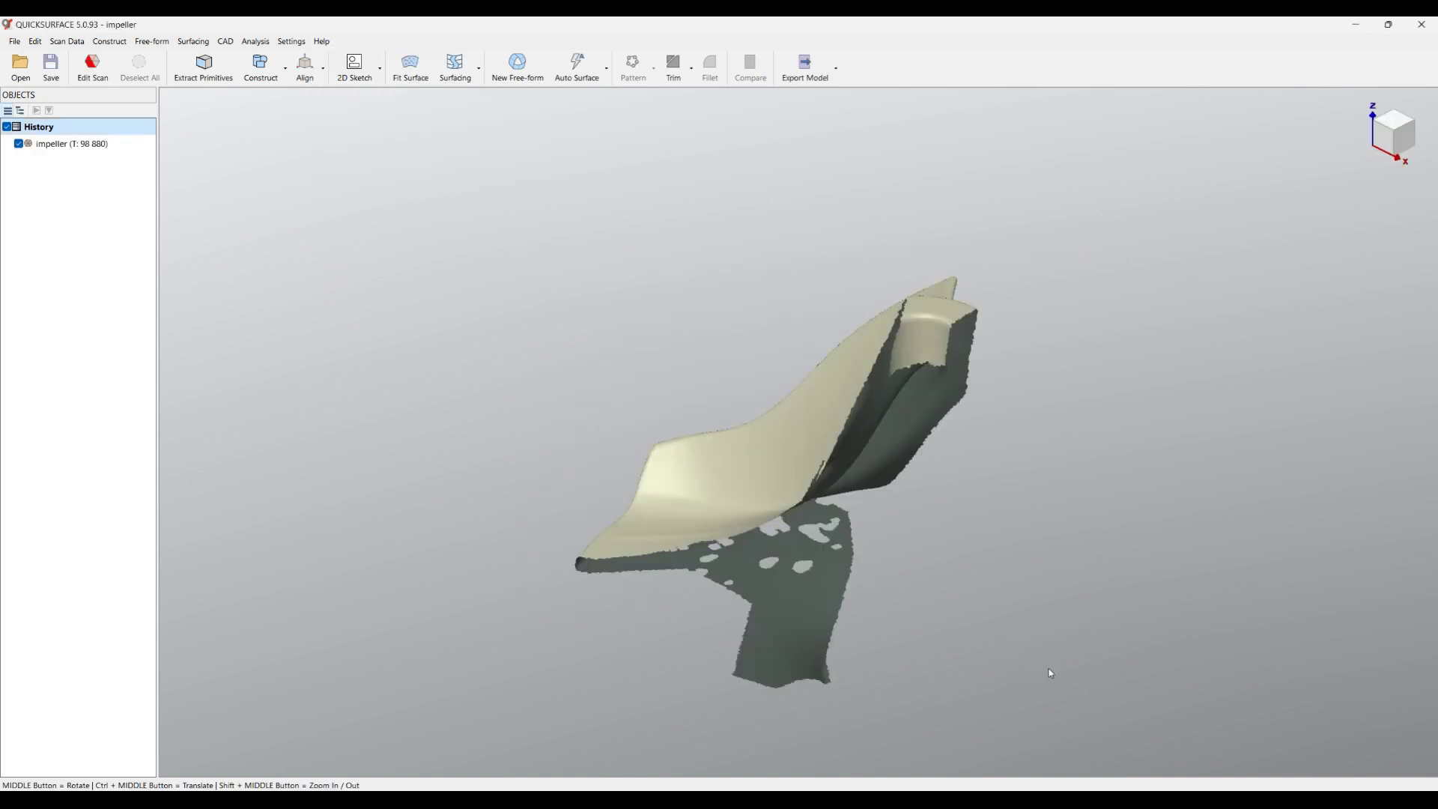
# Display the coordinate system and check the scan's alignment to it from the top and isometric views.
pyautogui.moveTo(757, 710); pyautogui.dragTo(1230, 635, button='middle')
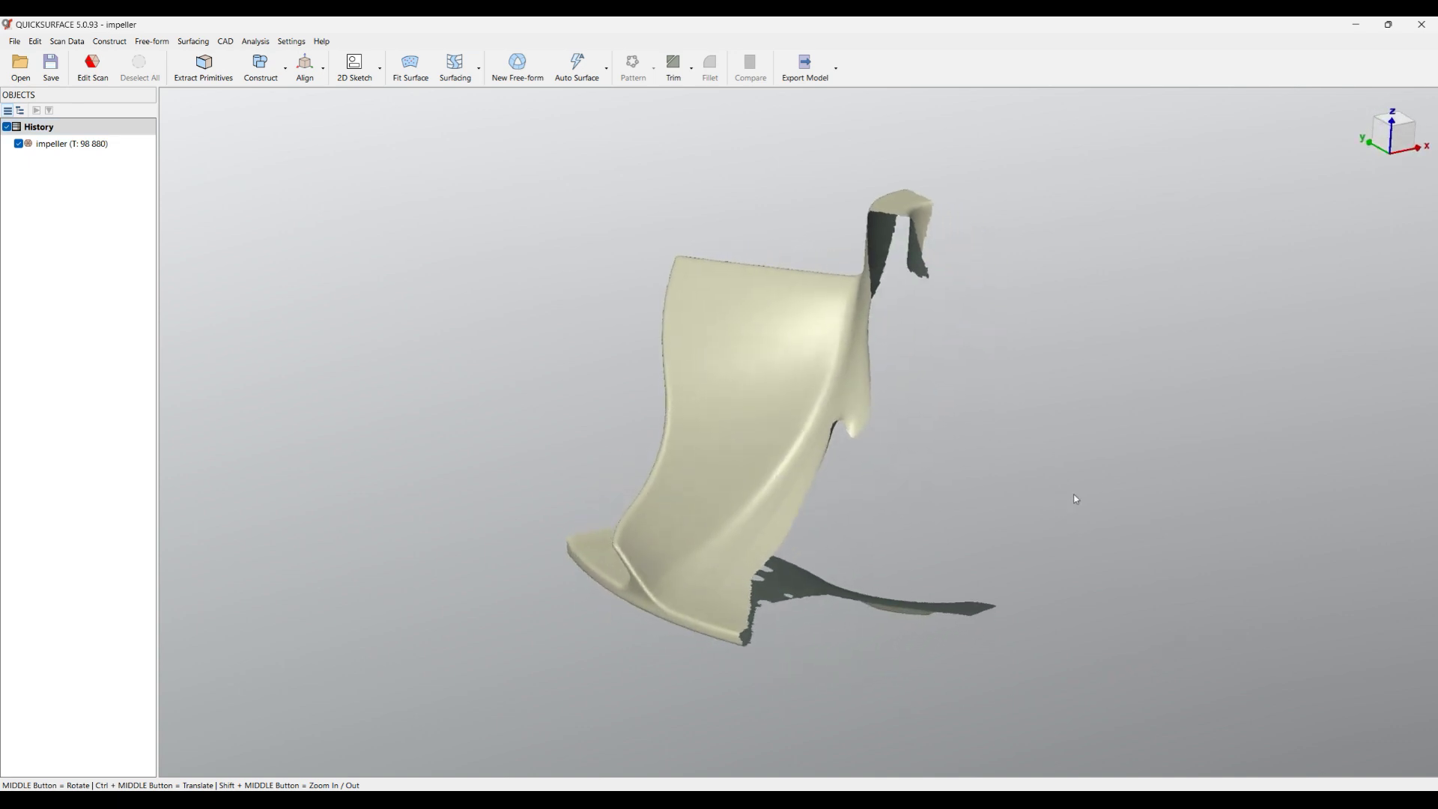
pyautogui.moveTo(1410, 142)
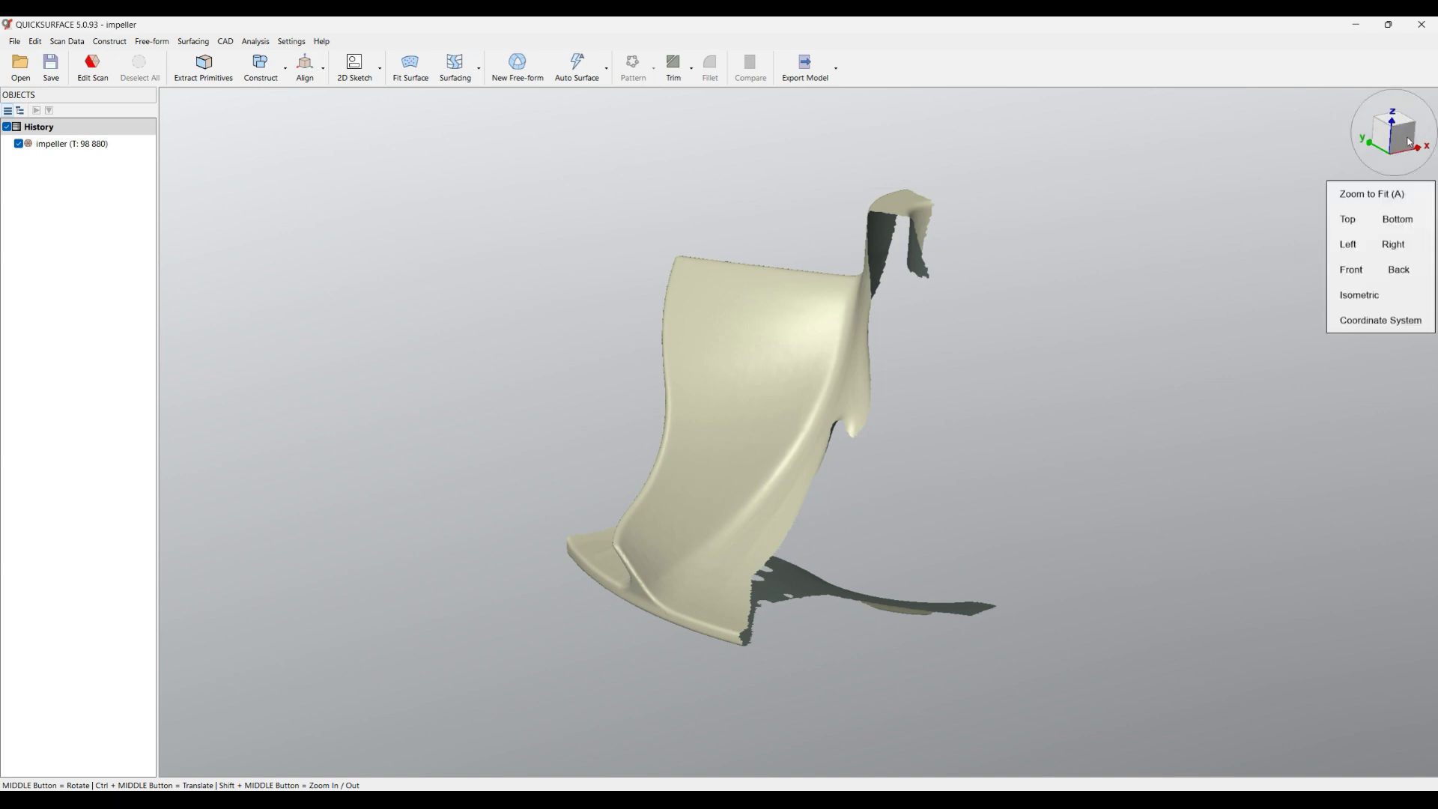
pyautogui.click(1384, 322)
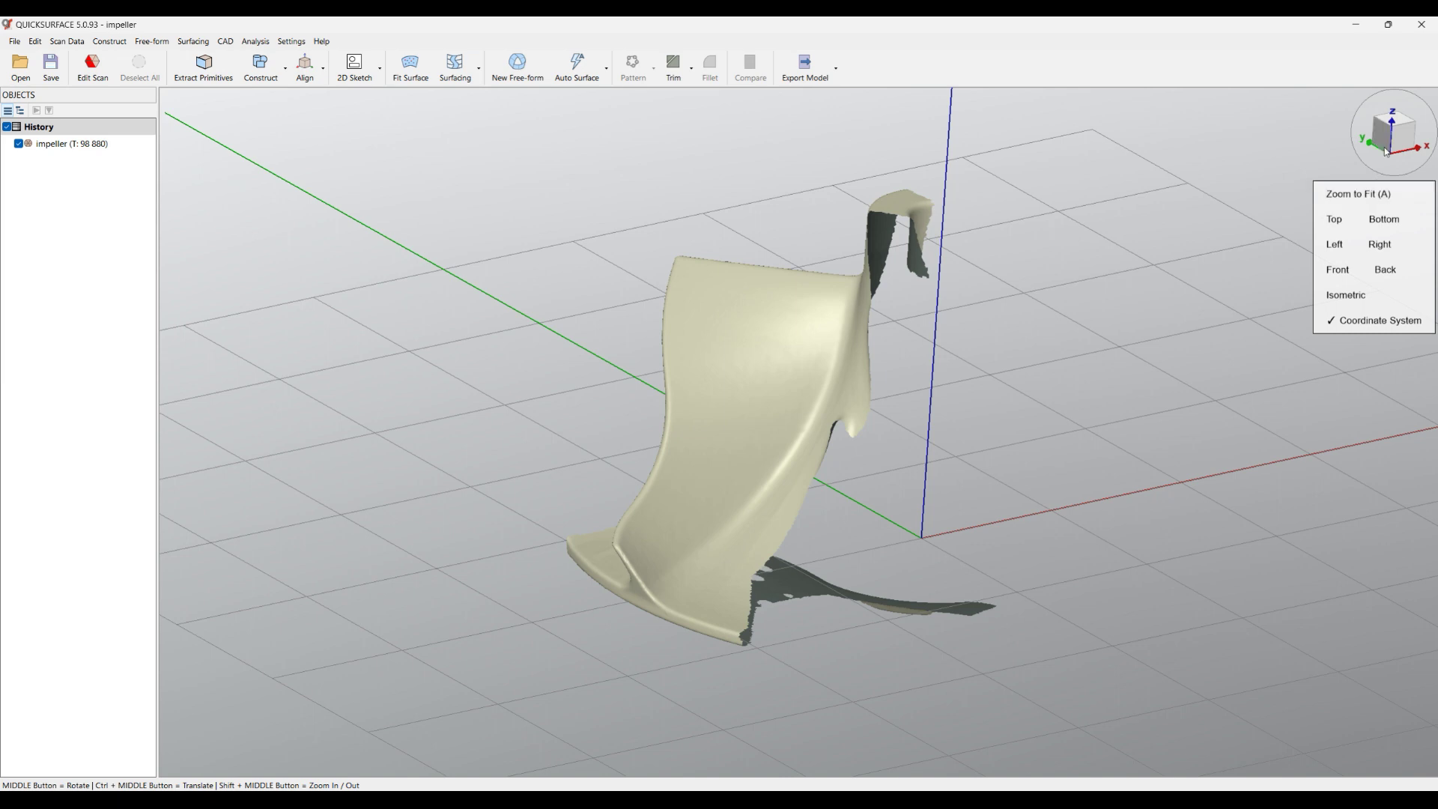
pyautogui.click(1398, 123)
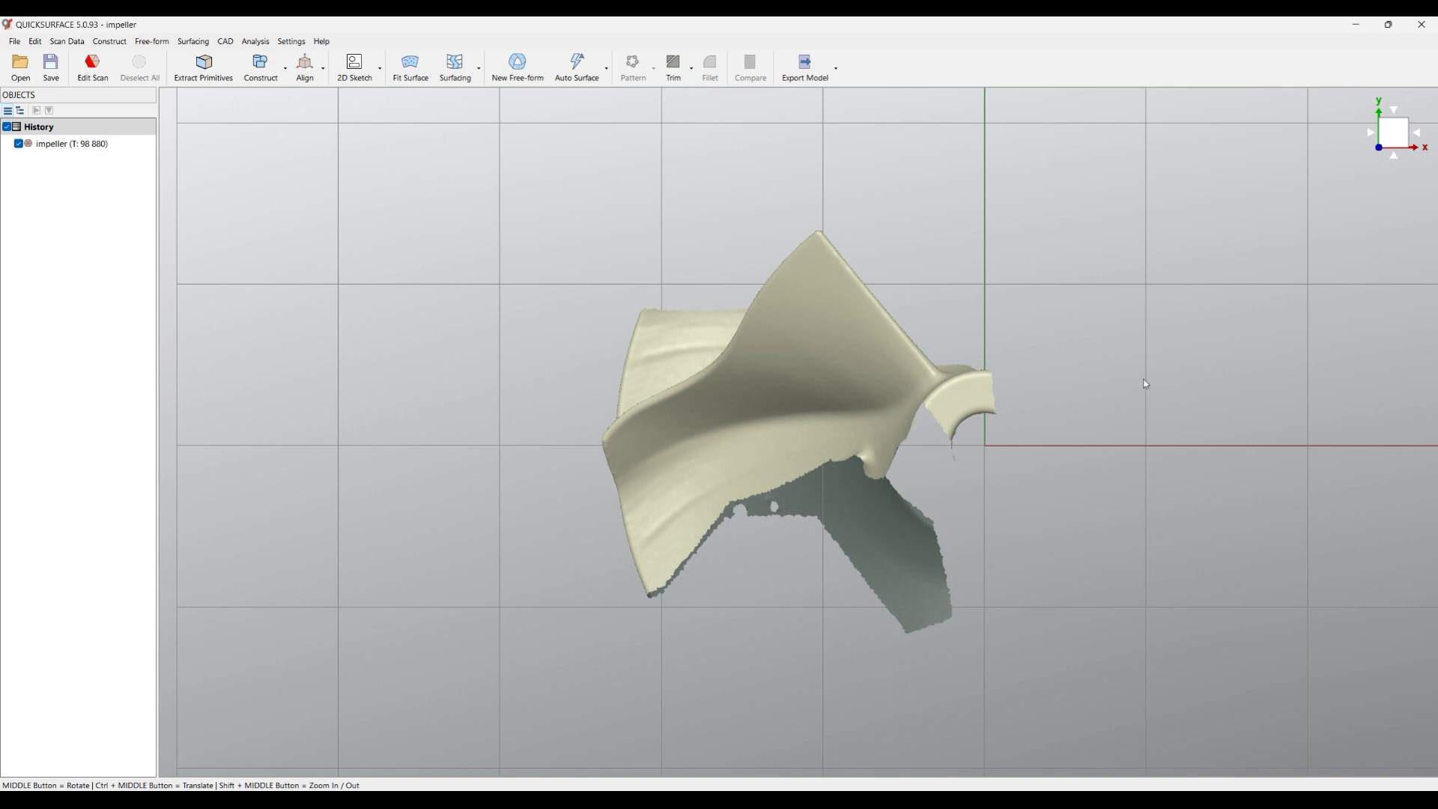
pyautogui.moveTo(1380, 158)
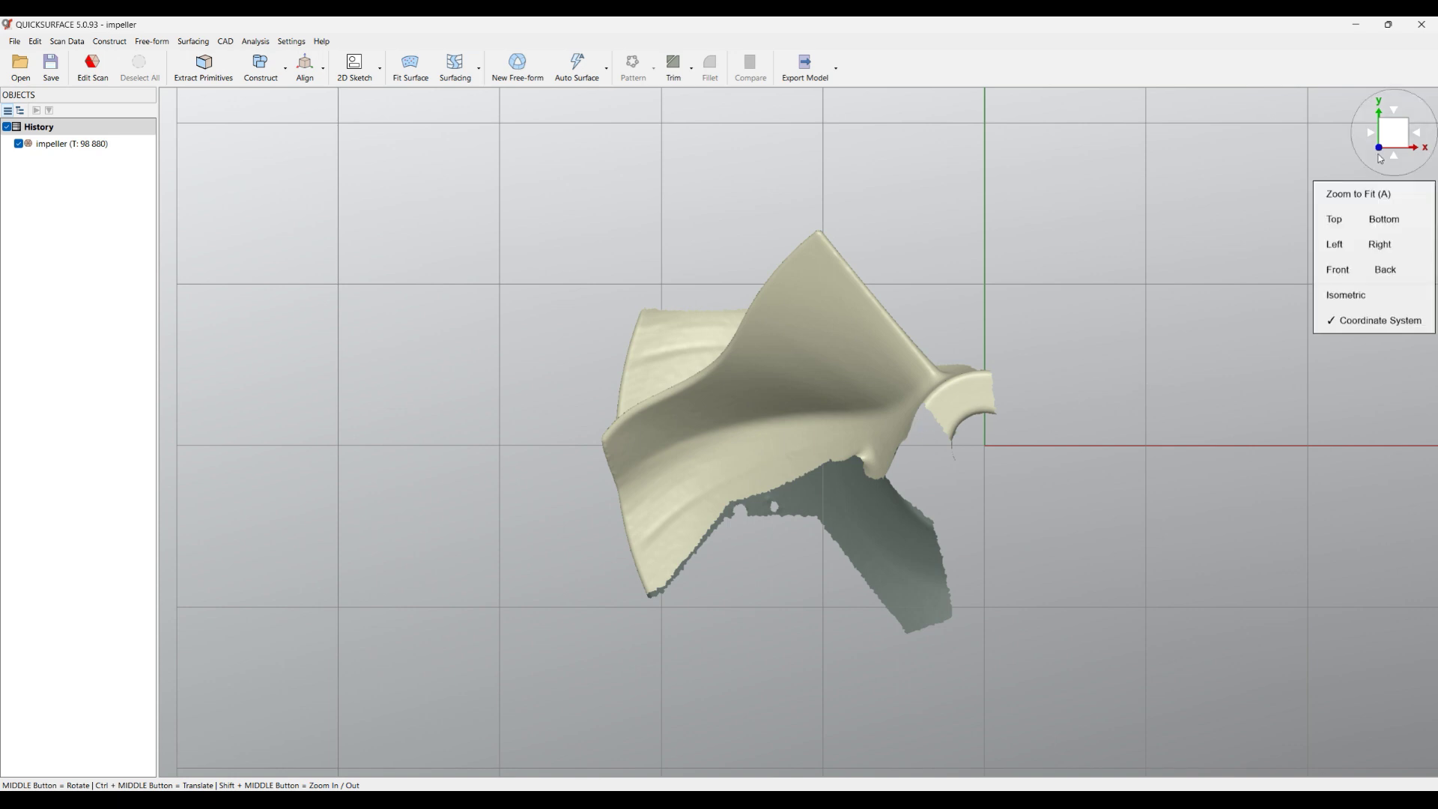
pyautogui.click(1350, 297)
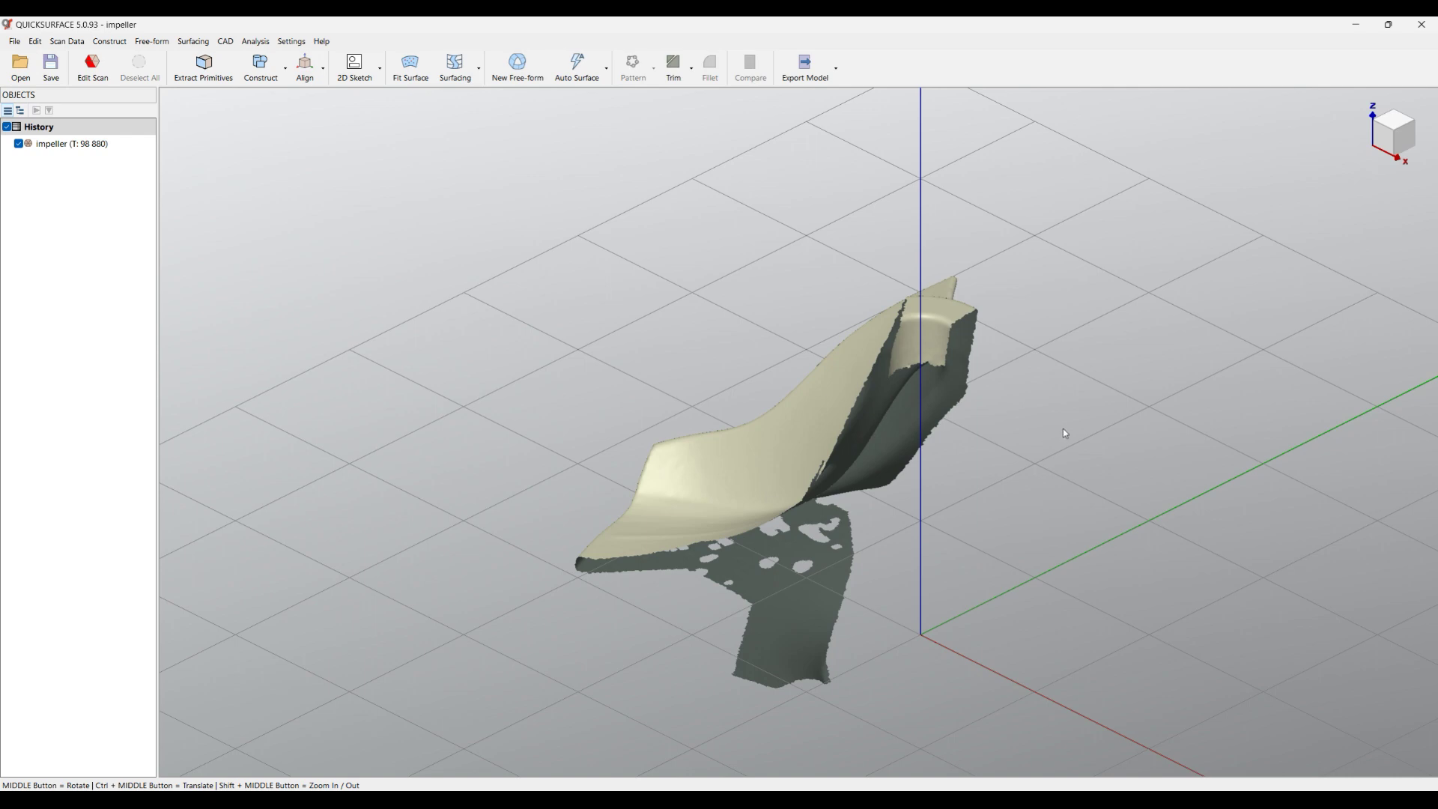
pyautogui.moveTo(791, 652); pyautogui.dragTo(1046, 289, button='middle')
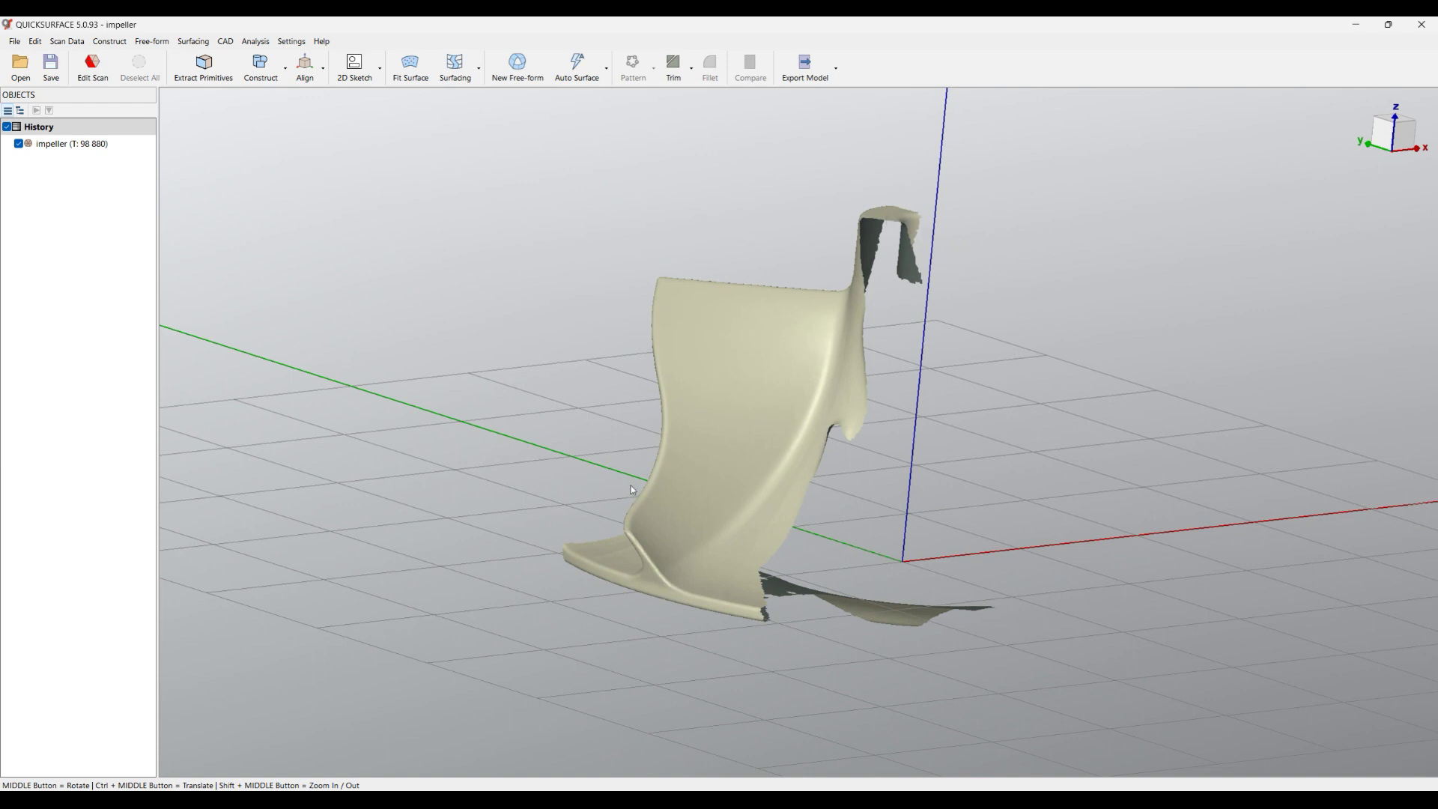
# Create a 2D sketch for a revolved surface about the Z axis with Outline Mesh enabled, and hide the coordinate system.
pyautogui.click(355, 71)
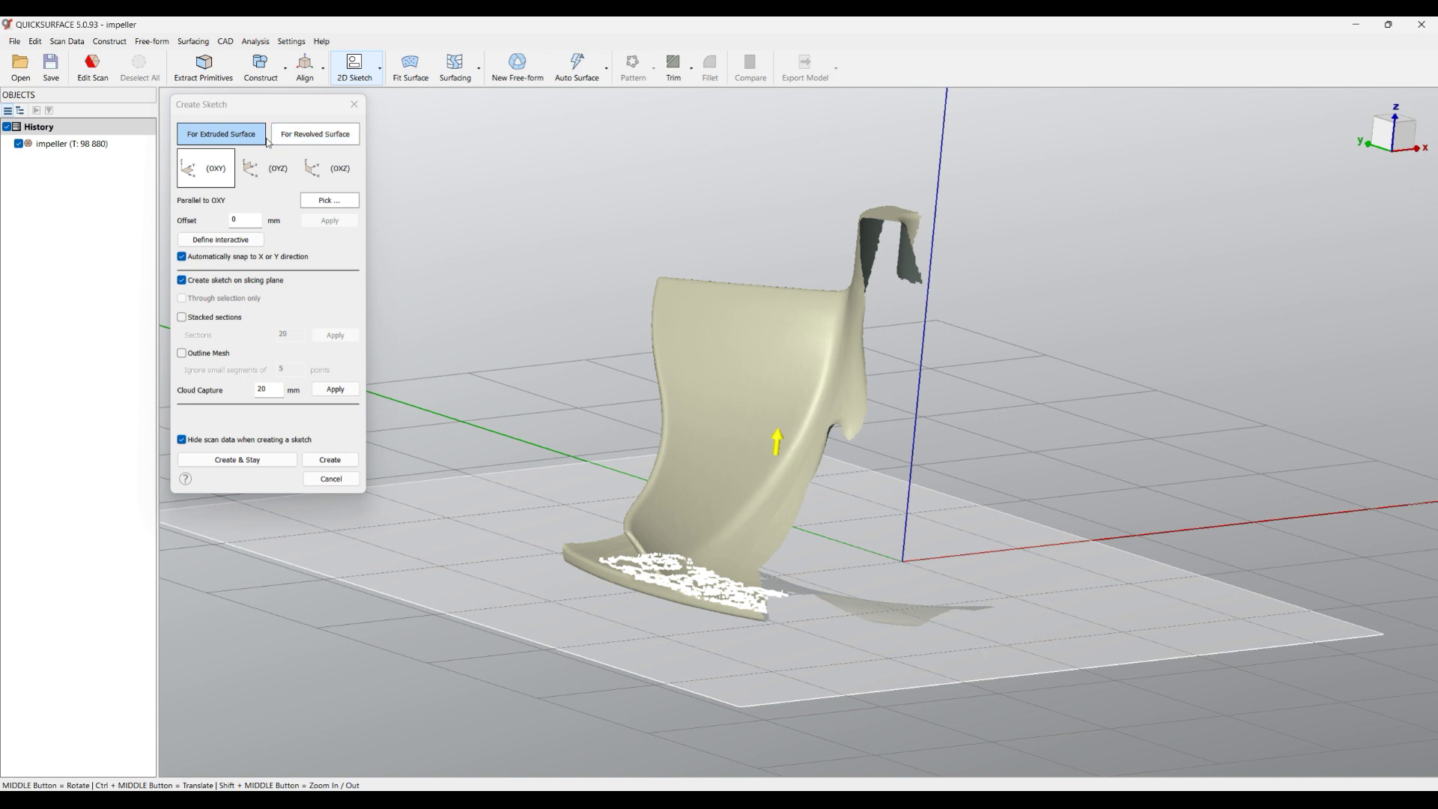
pyautogui.click(314, 139)
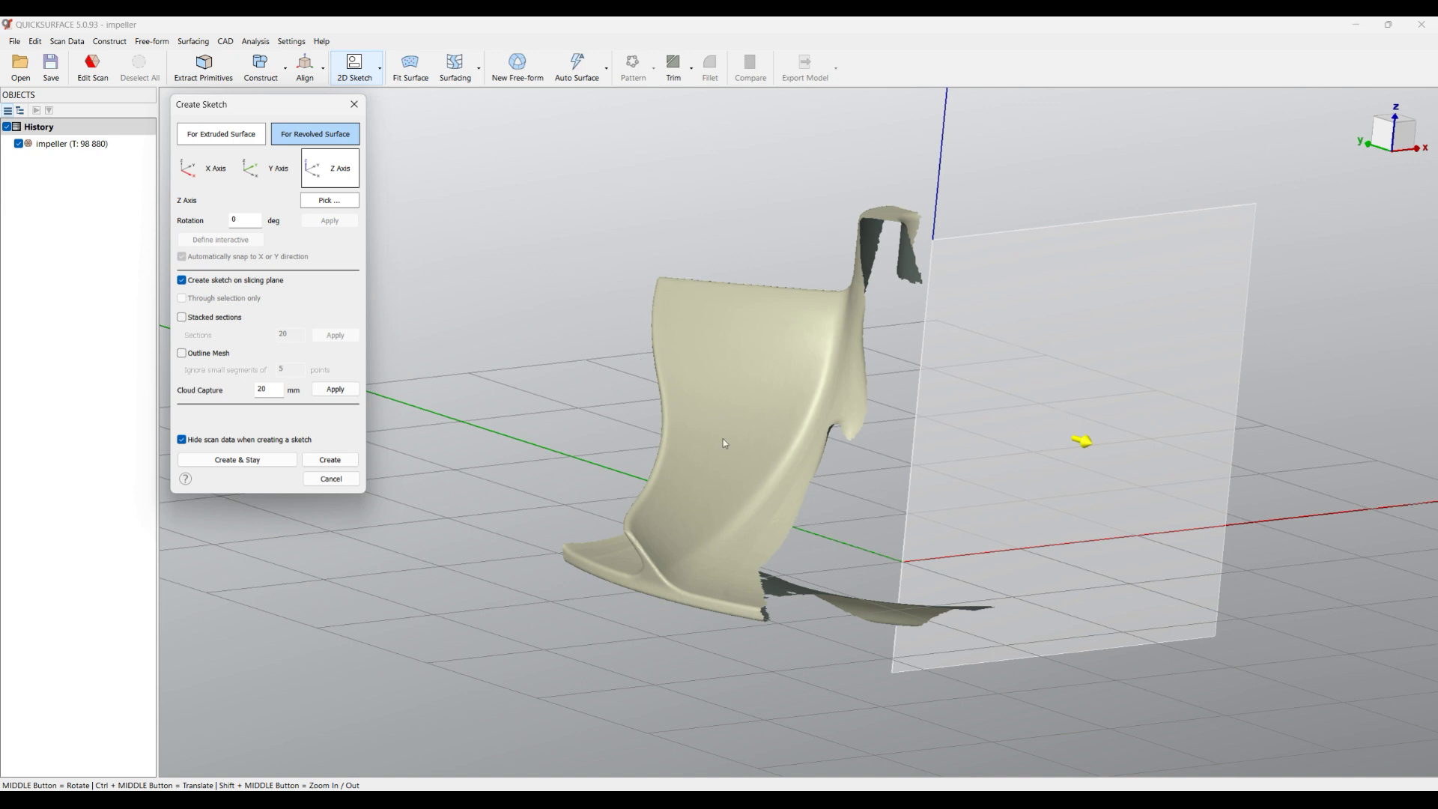
pyautogui.click(200, 357)
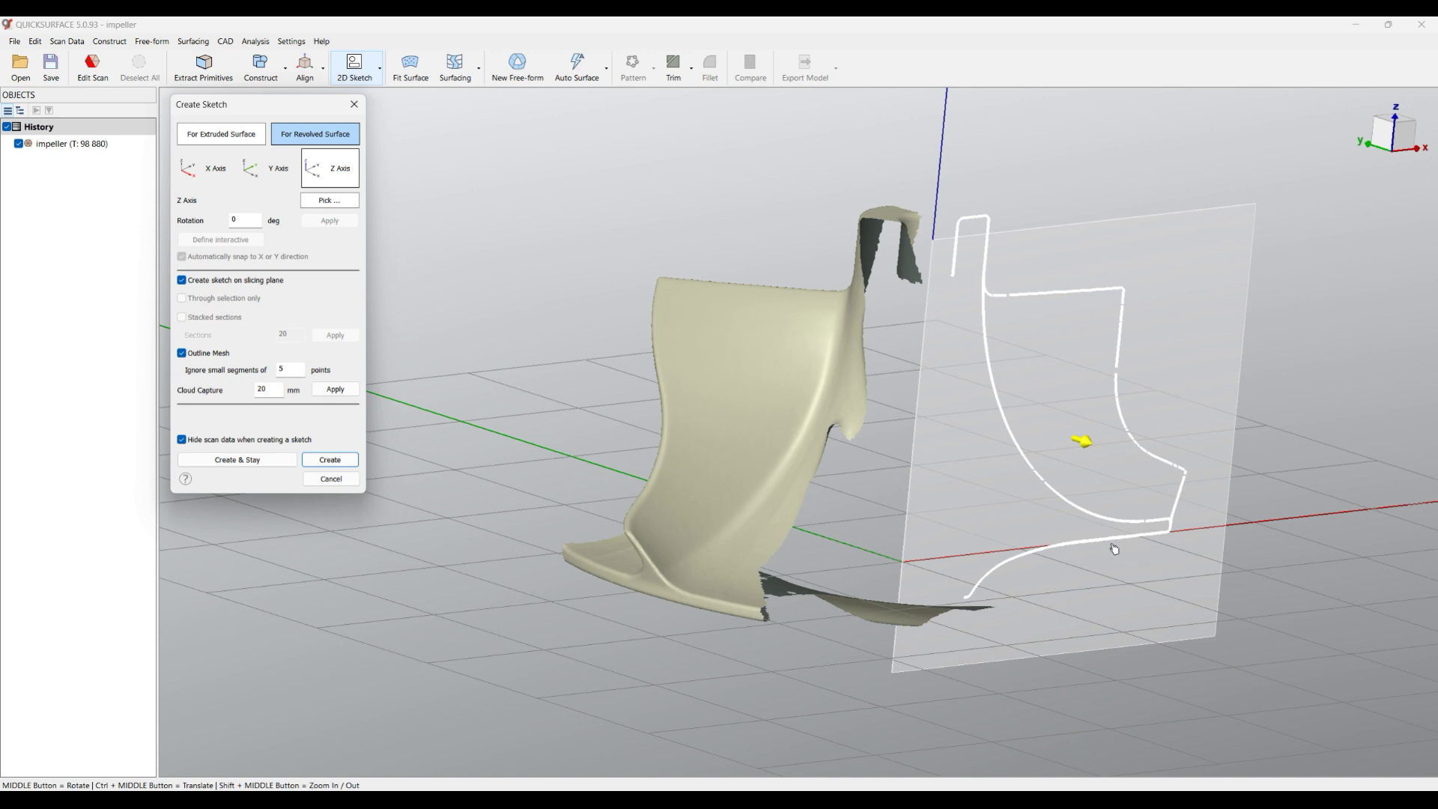
pyautogui.click(341, 461)
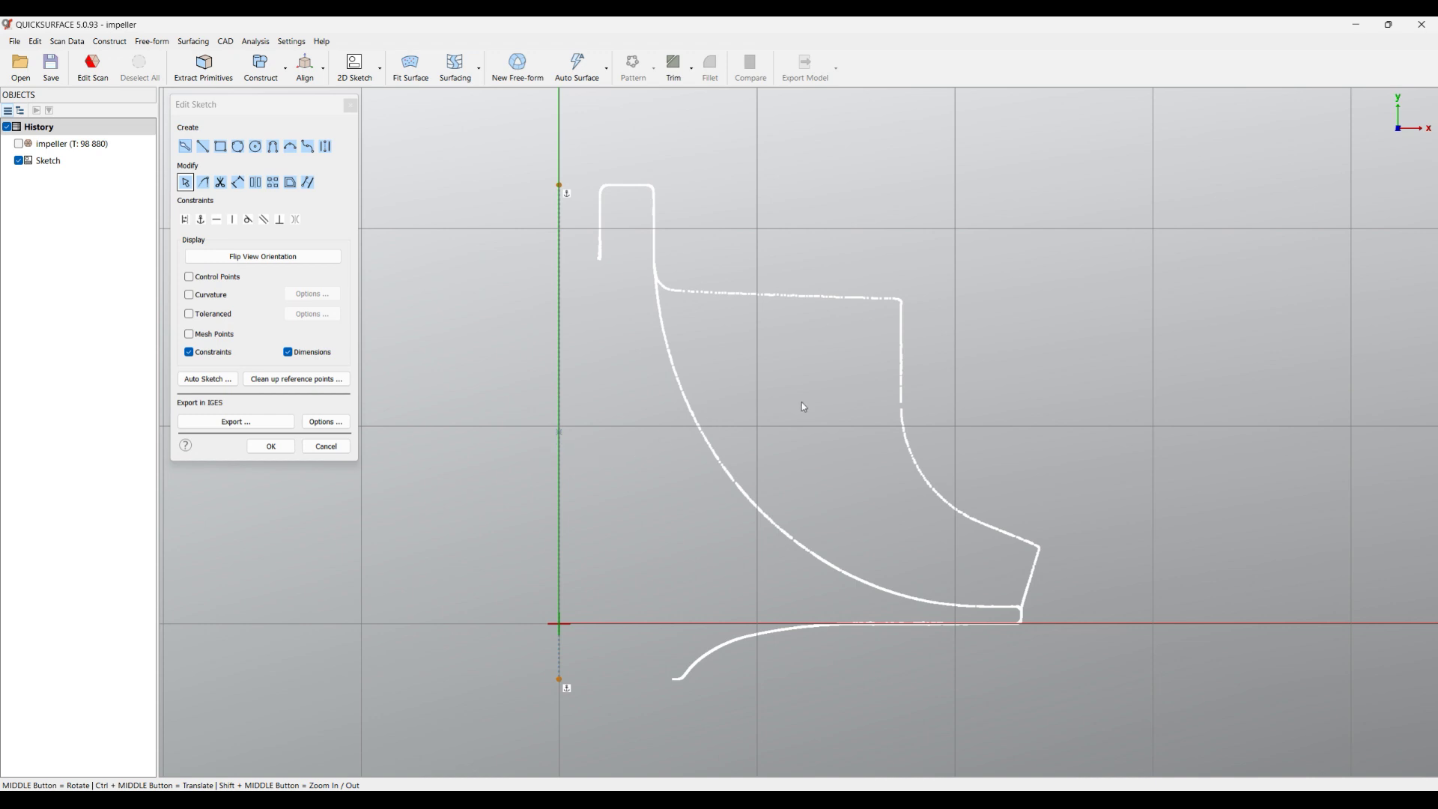
pyautogui.rightClick(1334, 197)
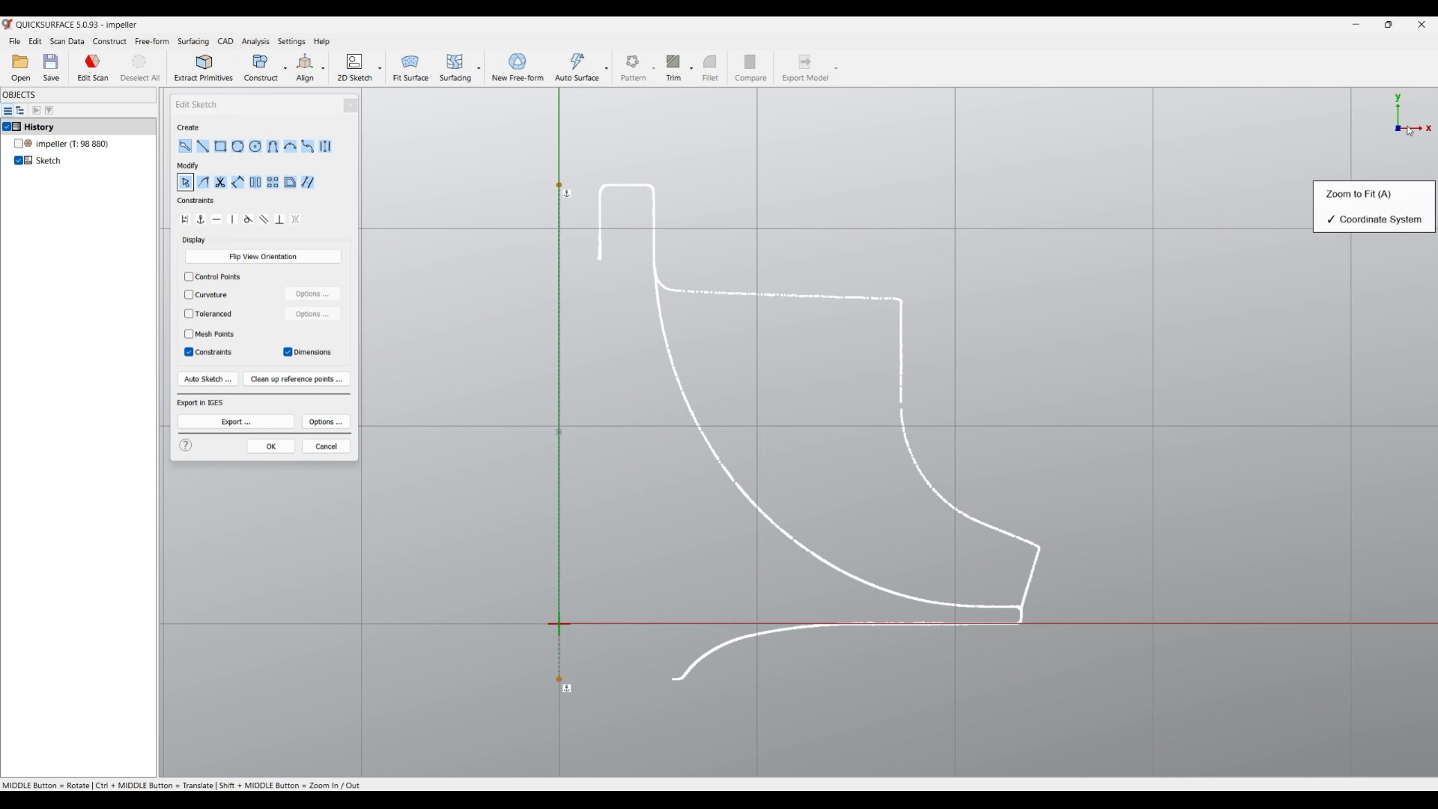
pyautogui.click(1359, 222)
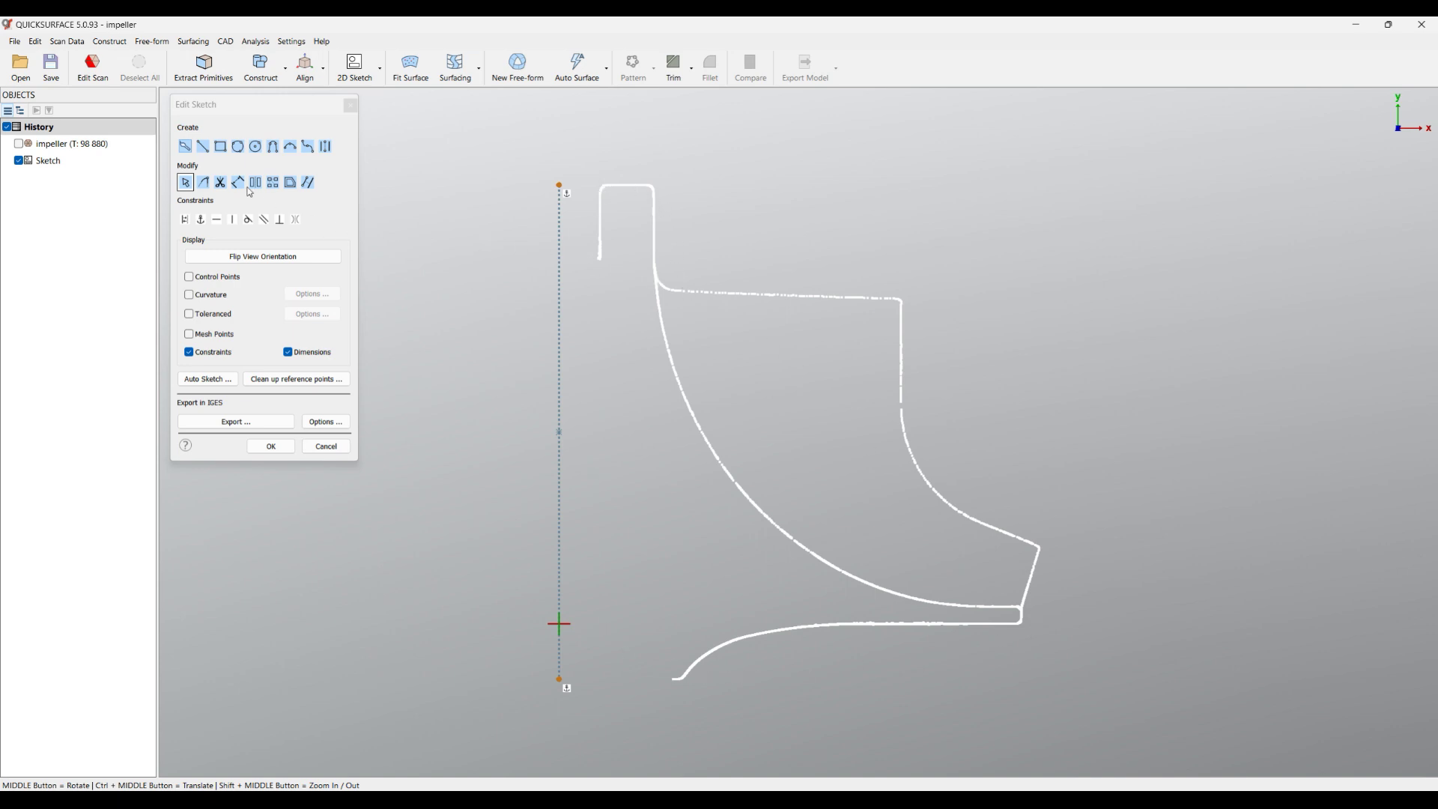
# Fit lines to the bore wall, top edge and outer wall of the hub in the impeller's outline, using a slightly adjusted brush size.
pyautogui.moveTo(193, 156)
pyautogui.click(185, 147)
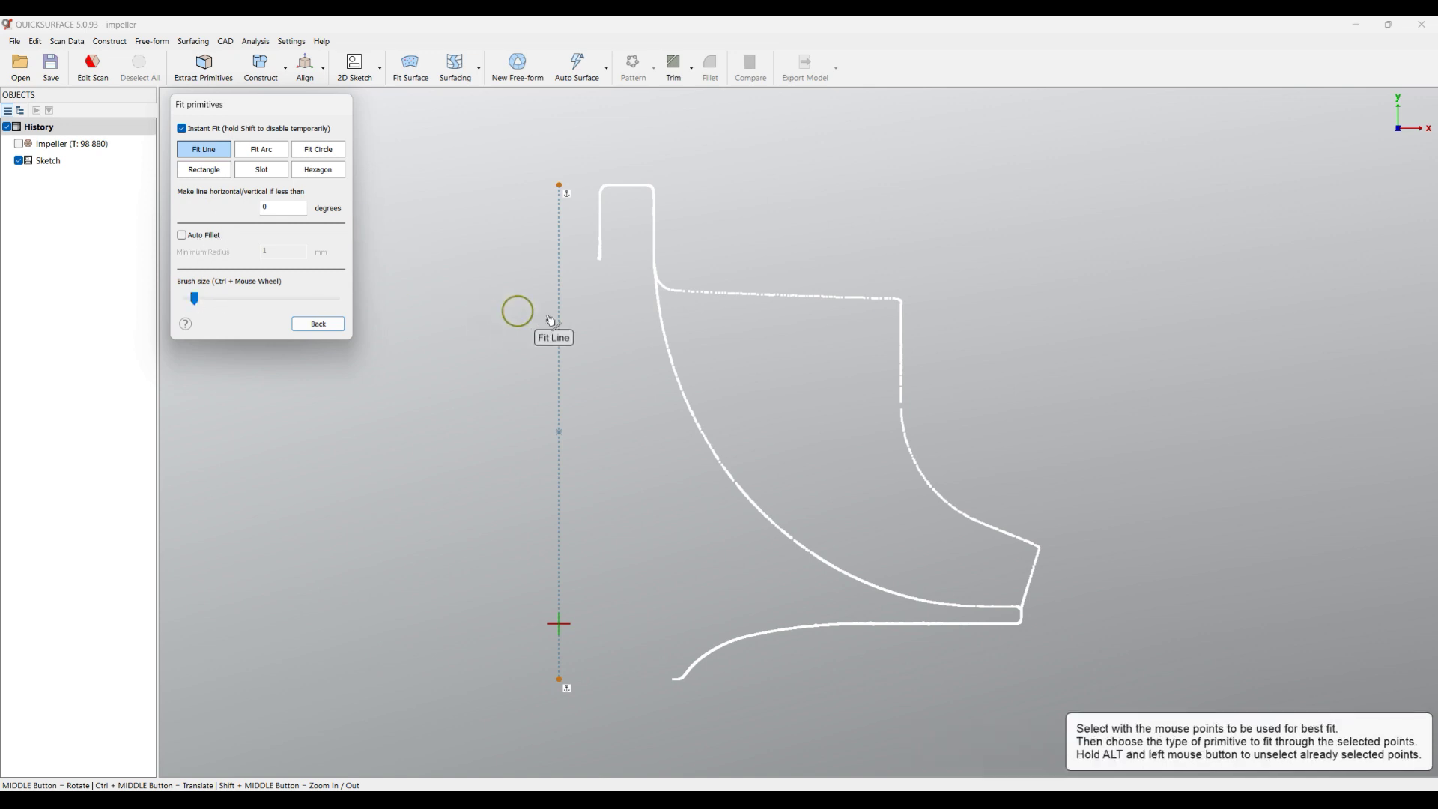
pyautogui.moveTo(198, 303); pyautogui.dragTo(218, 303)
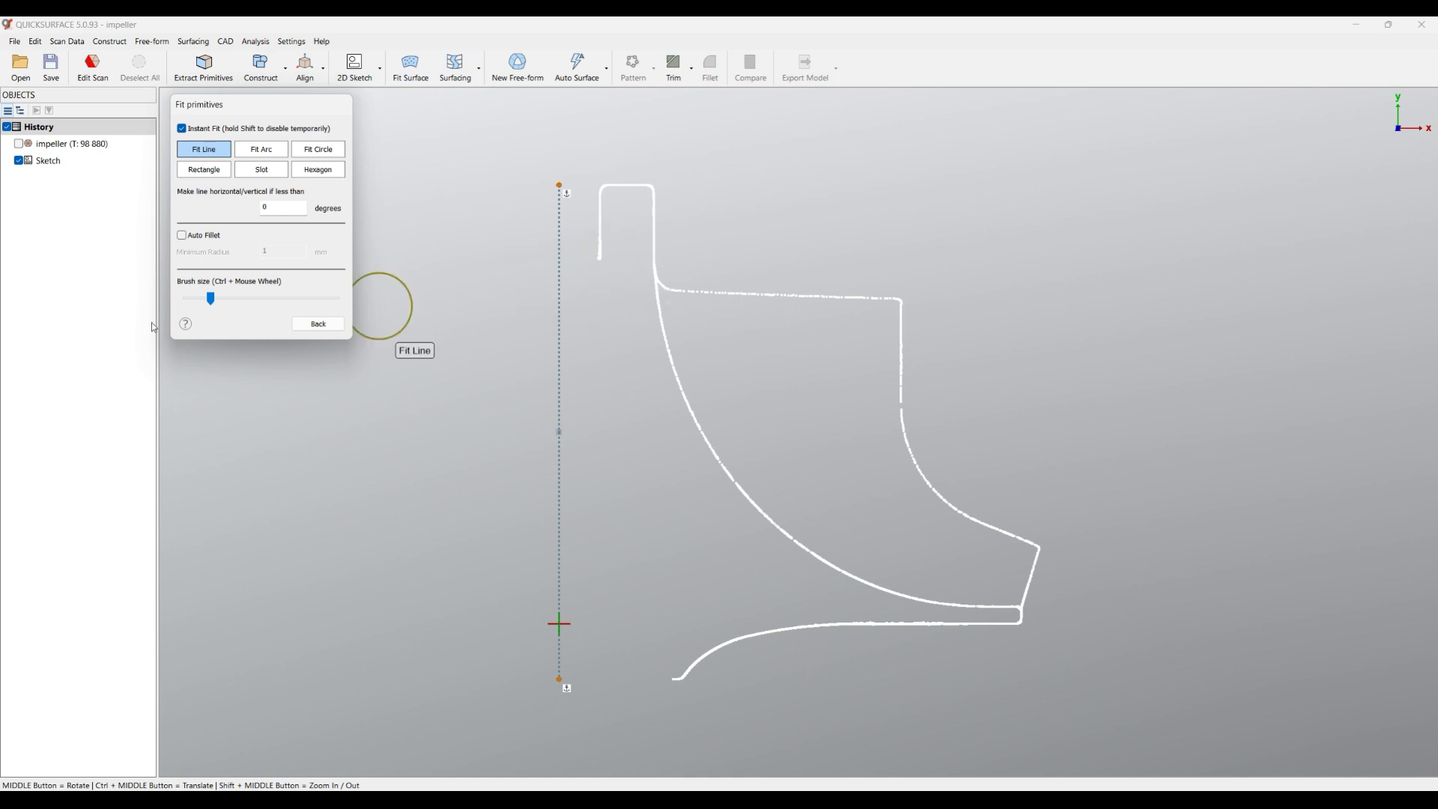
pyautogui.moveTo(211, 299); pyautogui.dragTo(201, 303)
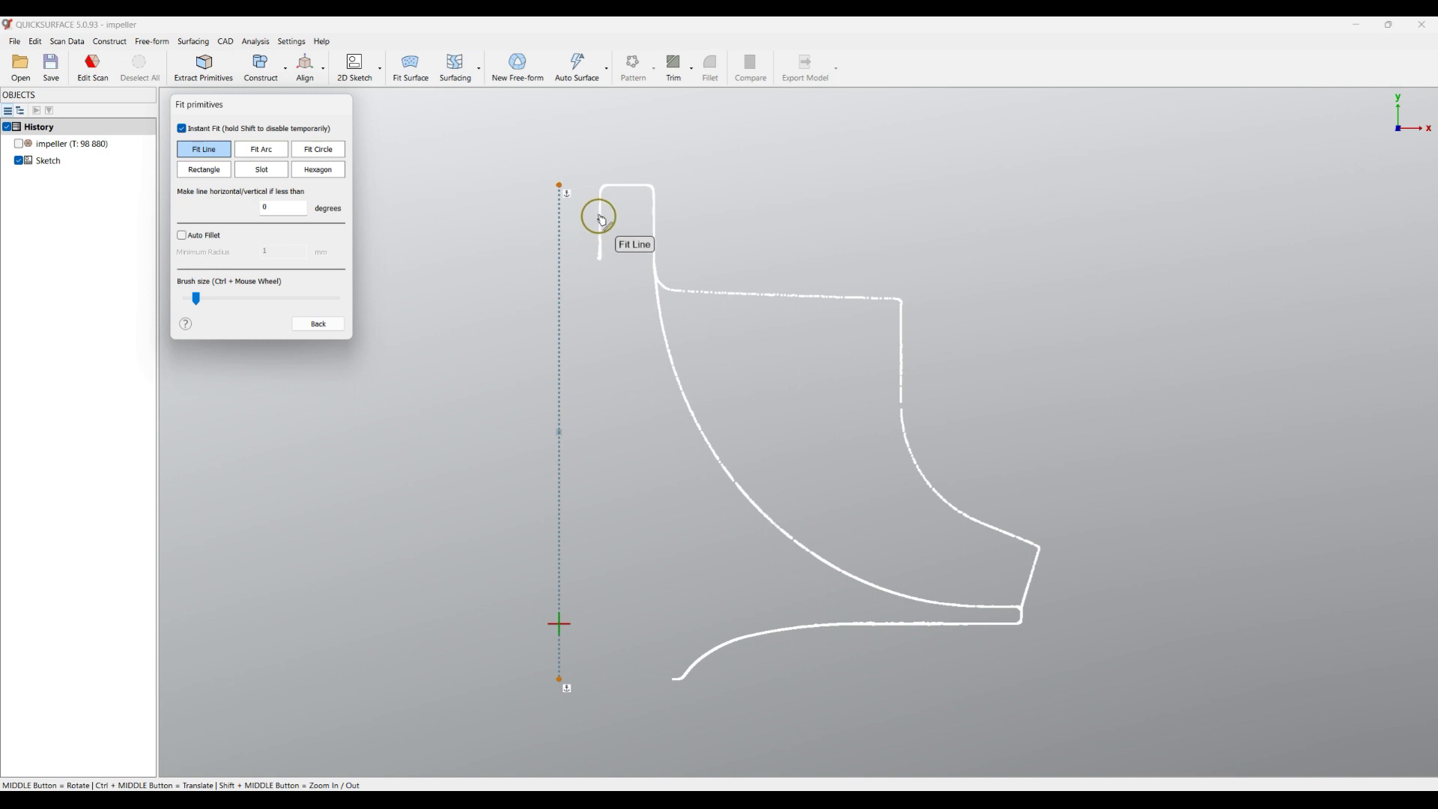
pyautogui.moveTo(605, 216); pyautogui.dragTo(611, 249)
pyautogui.scroll(4, 633, 187)
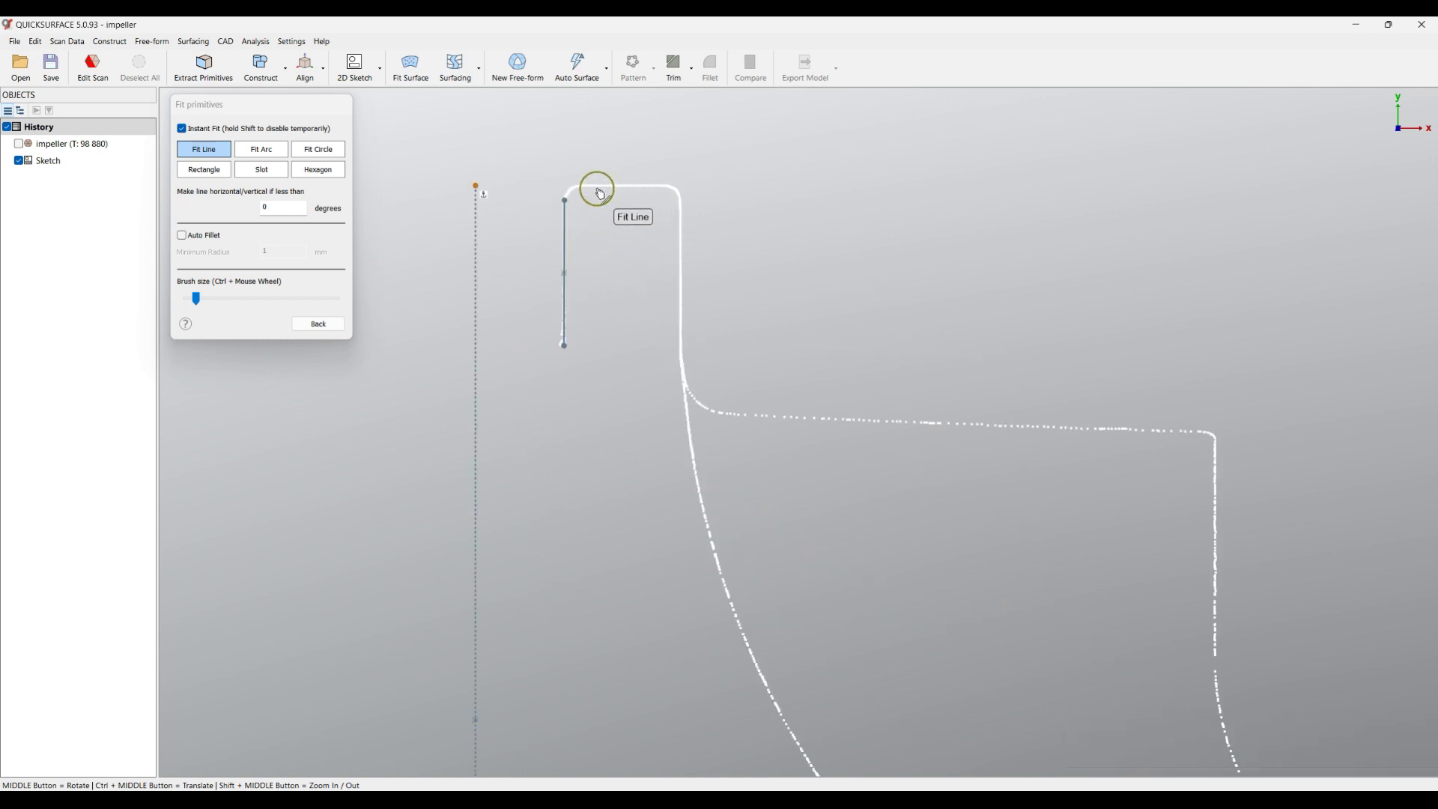
pyautogui.moveTo(600, 194)
pyautogui.mouseDown()
pyautogui.moveTo(642, 189)
pyautogui.moveTo(680, 236)
pyautogui.moveTo(678, 330)
pyautogui.mouseUp()
# Fit lines to the upper, outer and lower edges of the base disc's rim, and finish fitting primitives.
pyautogui.scroll(-2, 797, 270)
pyautogui.keyDown('ctrl'); pyautogui.moveTo(954, 411); pyautogui.dragTo(861, 412, button='middle'); pyautogui.keyUp('ctrl')
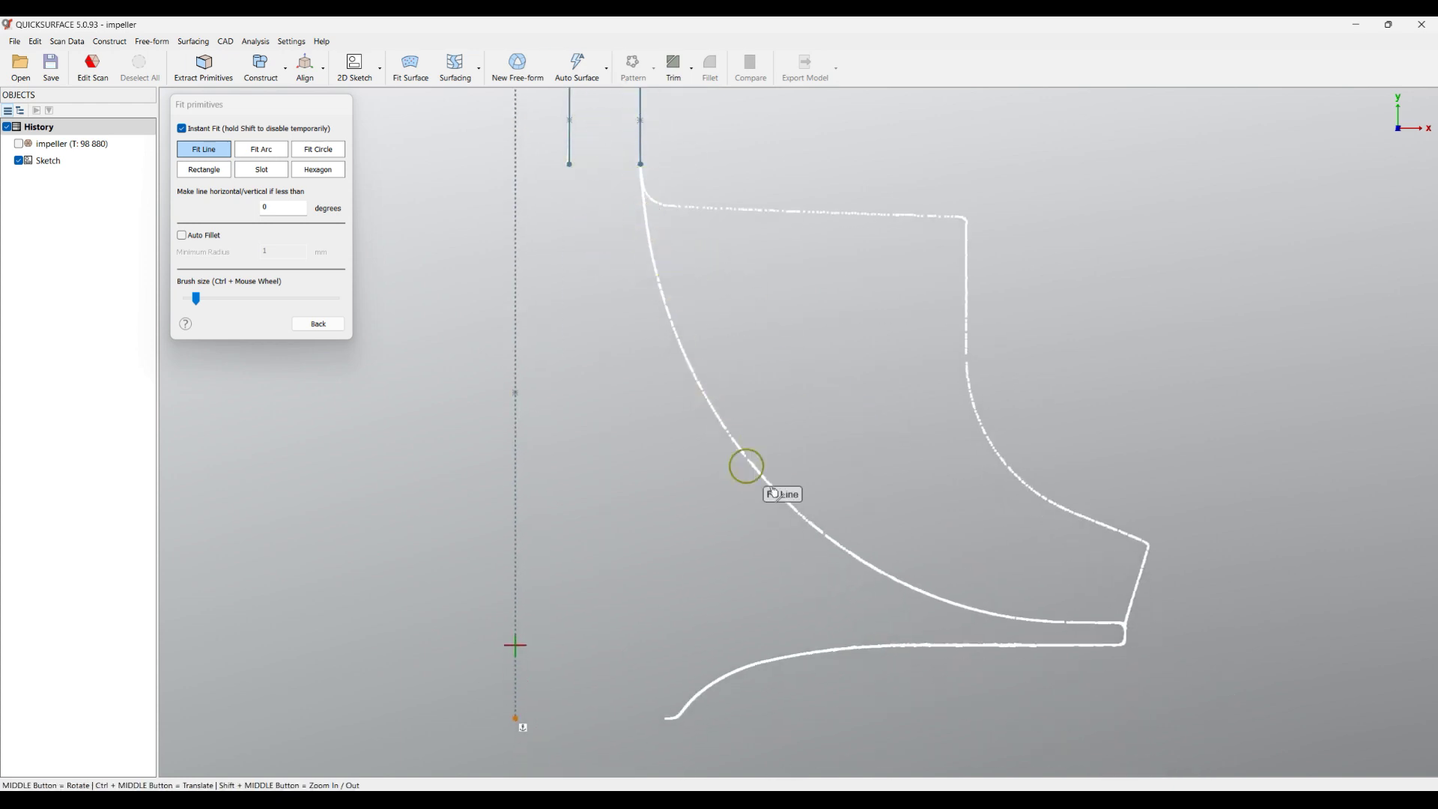
pyautogui.scroll(2, 1181, 700)
pyautogui.moveTo(1092, 604); pyautogui.dragTo(1046, 611)
pyautogui.scroll(4, 1139, 658)
pyautogui.moveTo(1037, 475)
pyautogui.mouseDown()
pyautogui.moveTo(1027, 453)
pyautogui.moveTo(1035, 500)
pyautogui.mouseUp()
pyautogui.moveTo(974, 560); pyautogui.dragTo(684, 562)
pyautogui.scroll(-3, 1049, 562)
pyautogui.scroll(-3, 1064, 562)
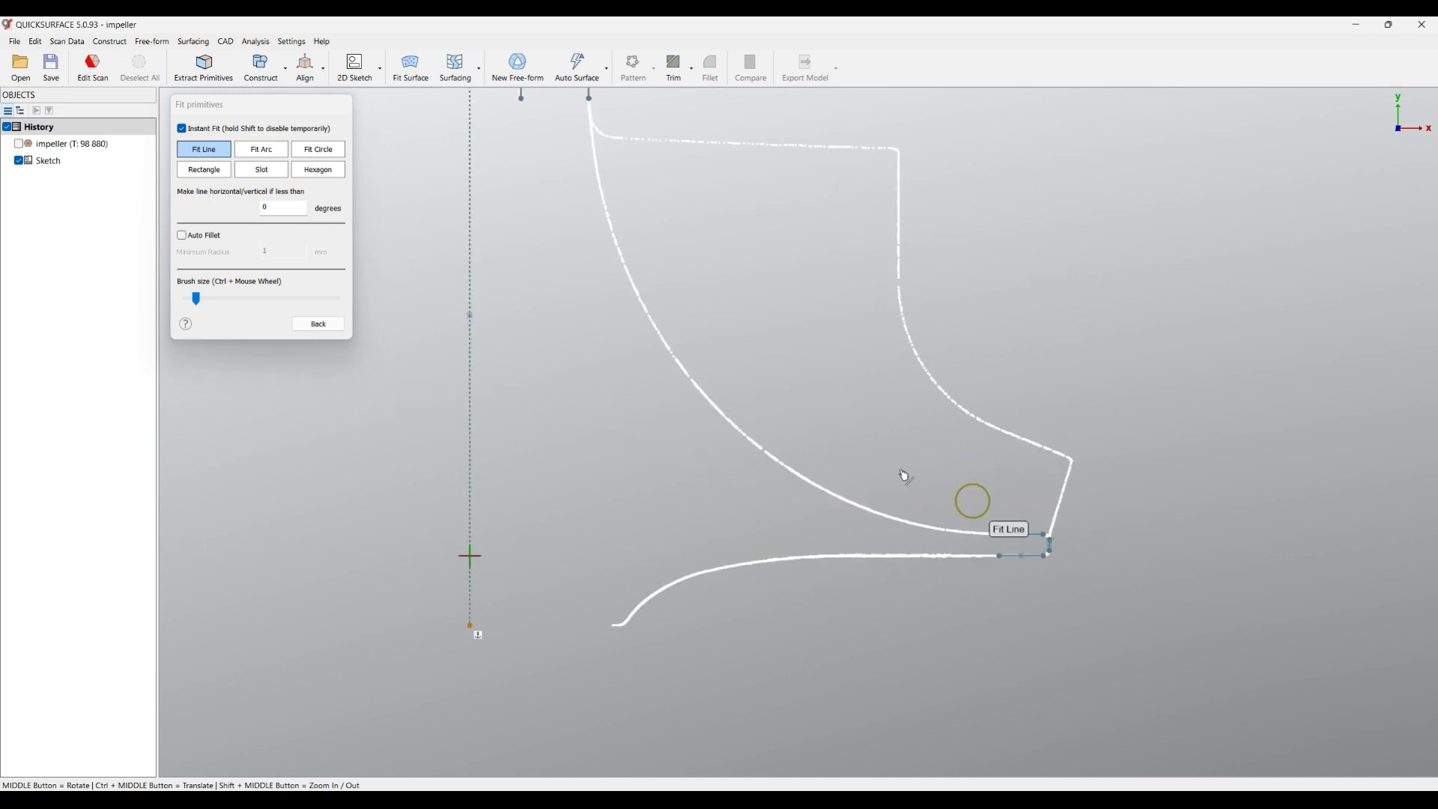
pyautogui.scroll(1, 795, 468)
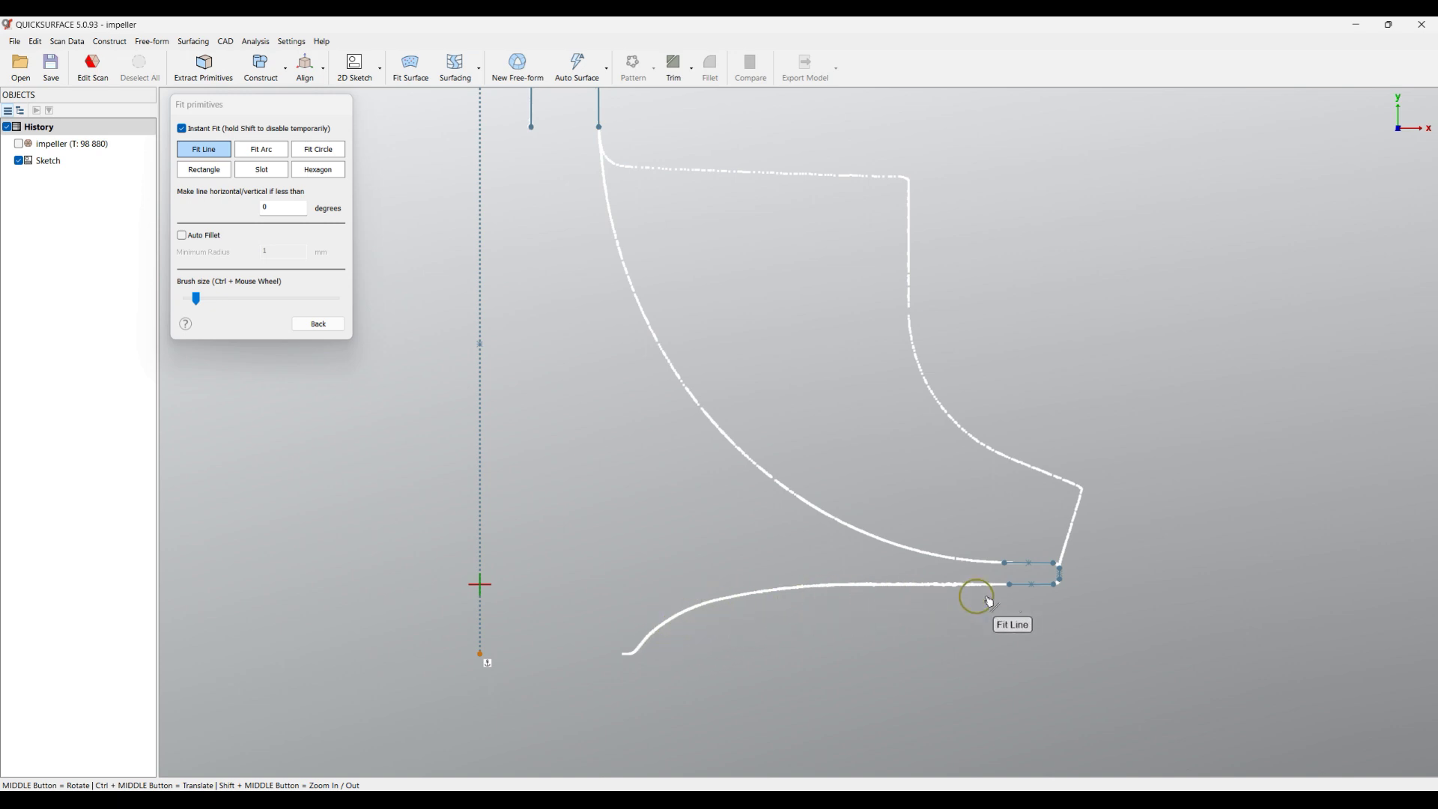
pyautogui.click(322, 326)
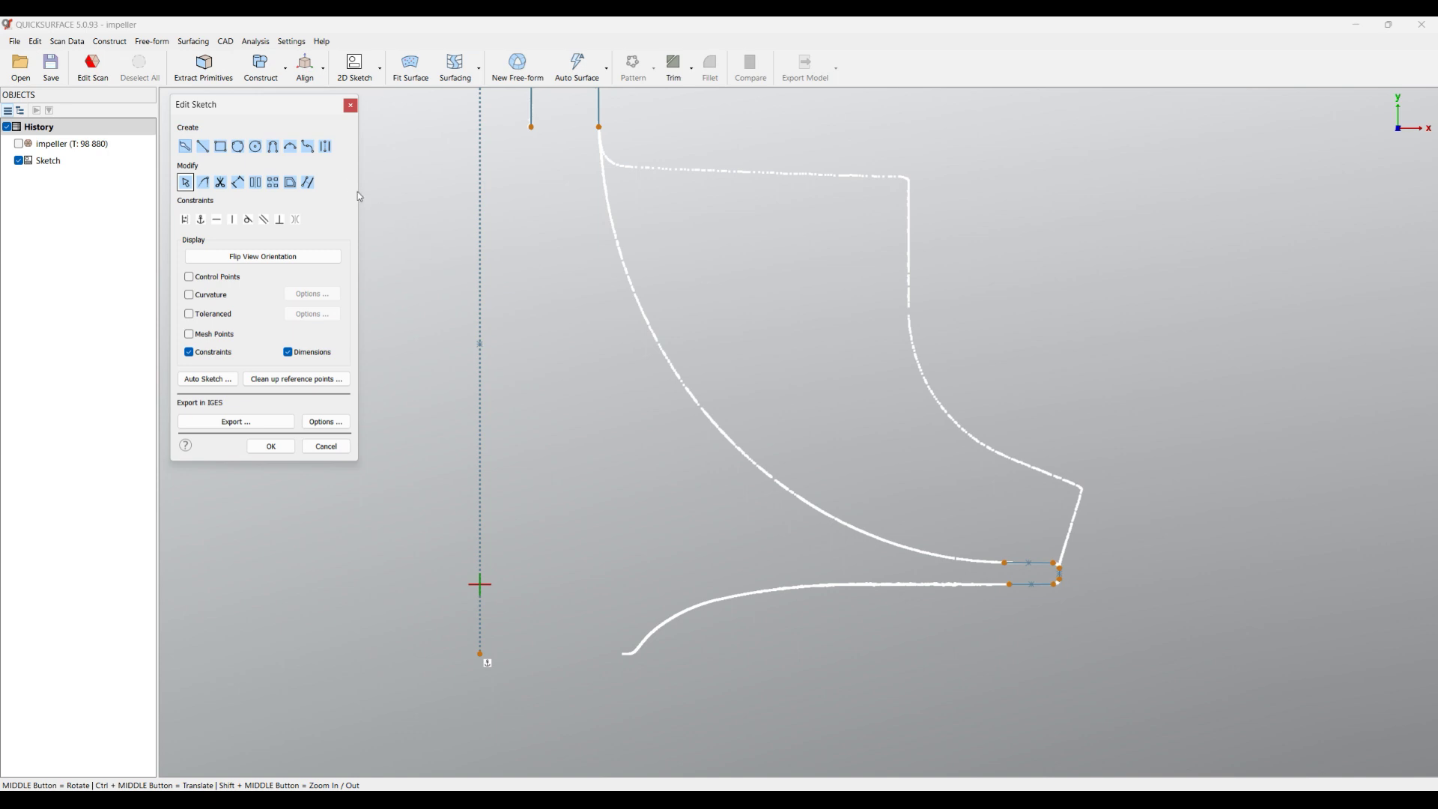
# Draw a spline along the disc's underside outline, from the inner end of the lower rim line to the corner before the short flat.
pyautogui.click(308, 146)
pyautogui.scroll(2, 869, 580)
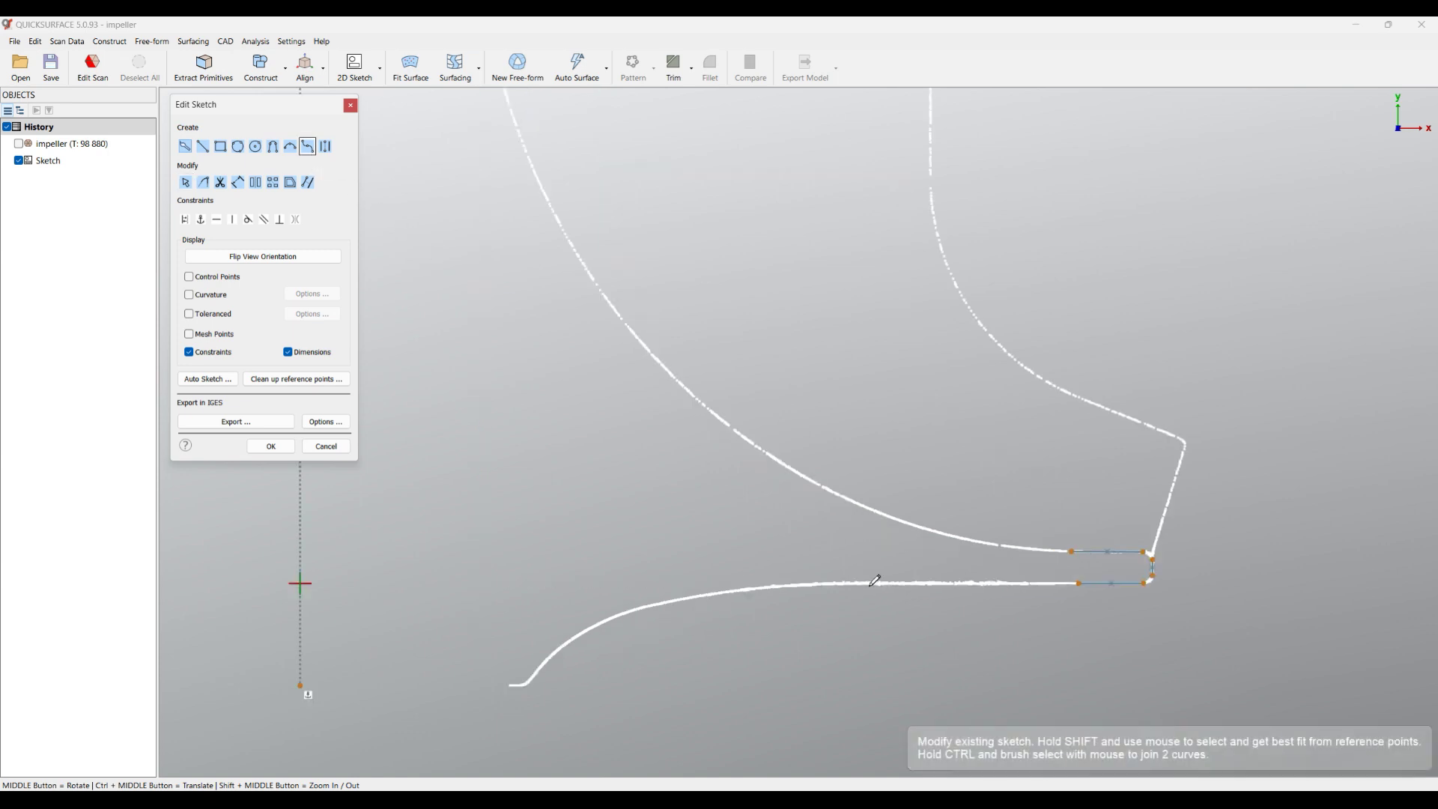
pyautogui.click(1079, 582)
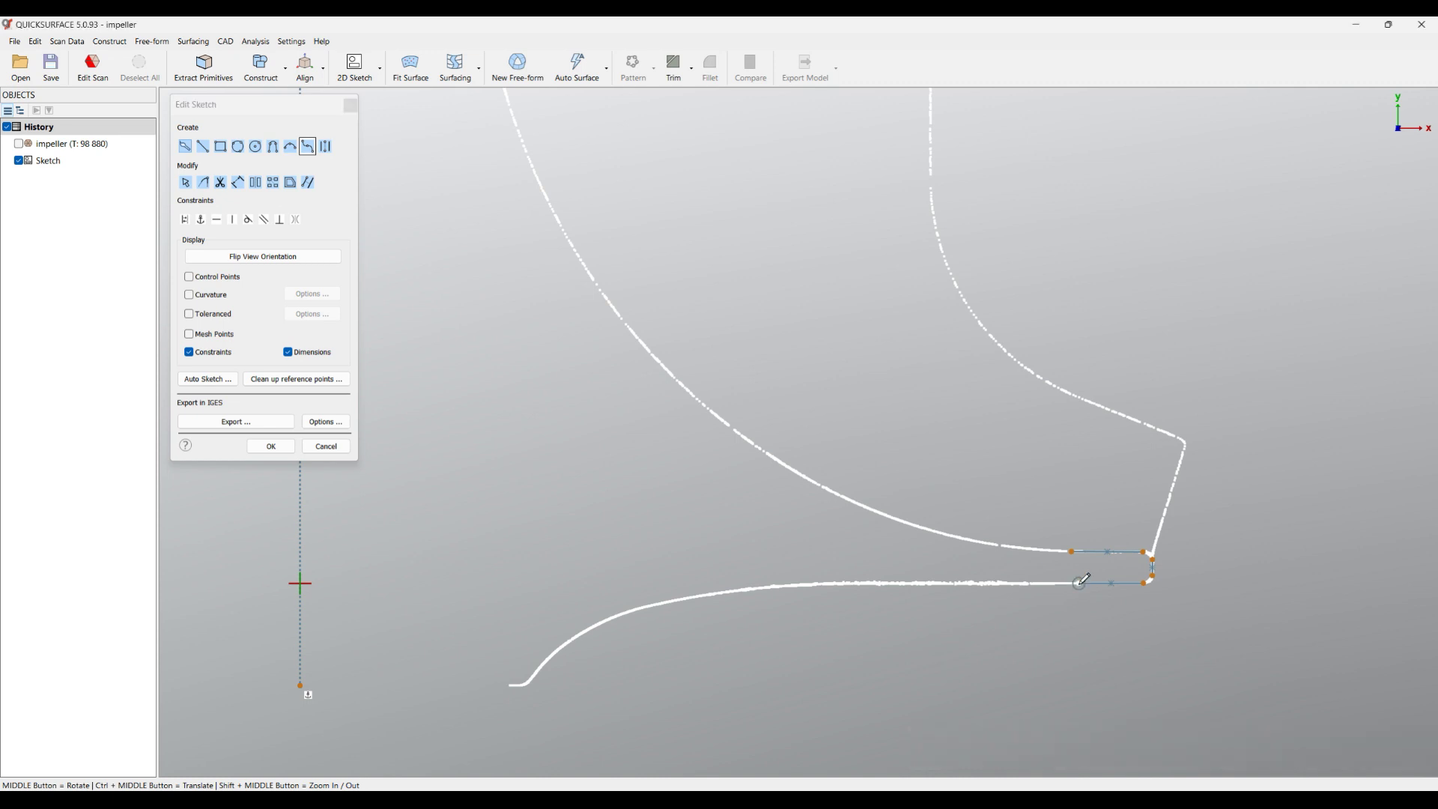
pyautogui.click(900, 583)
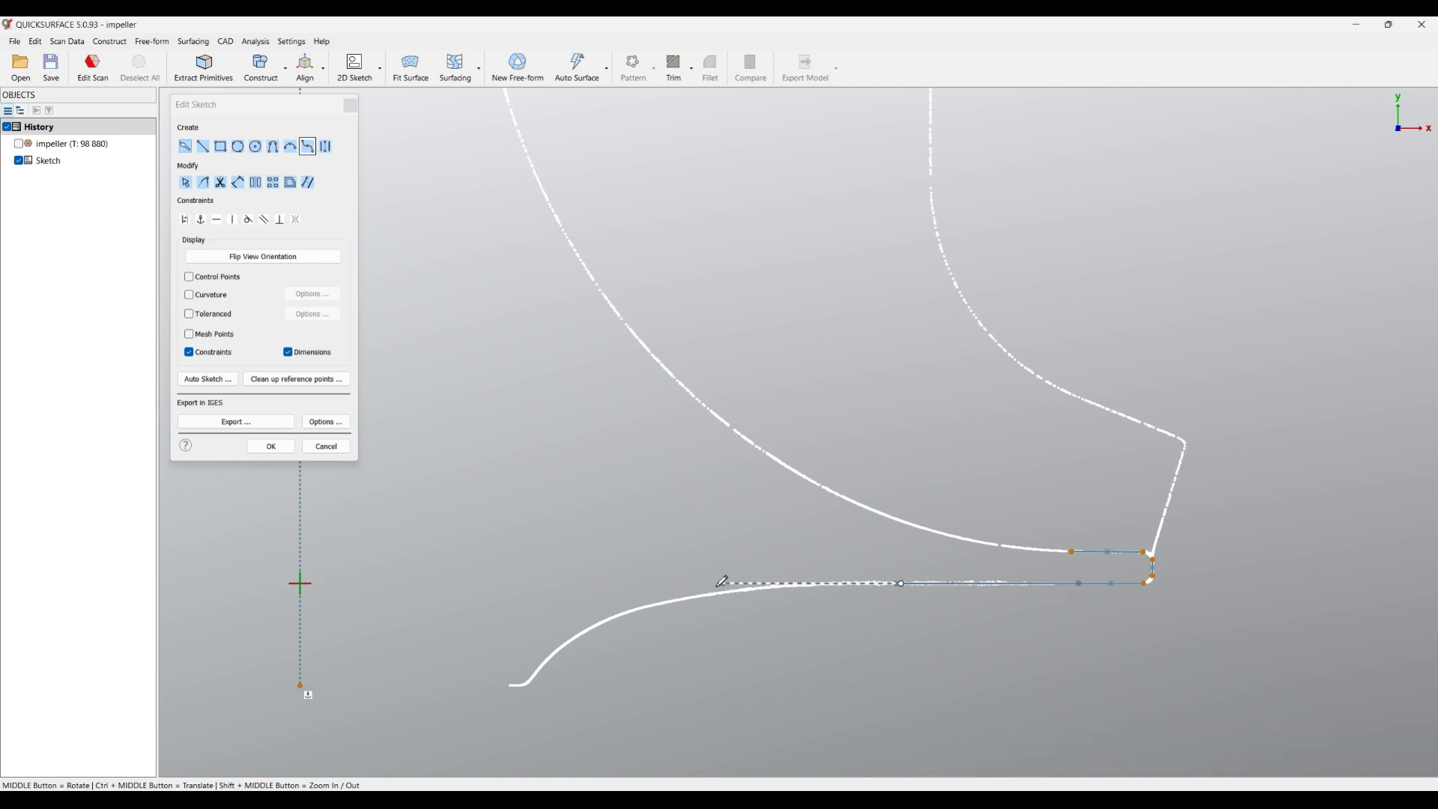
pyautogui.click(675, 599)
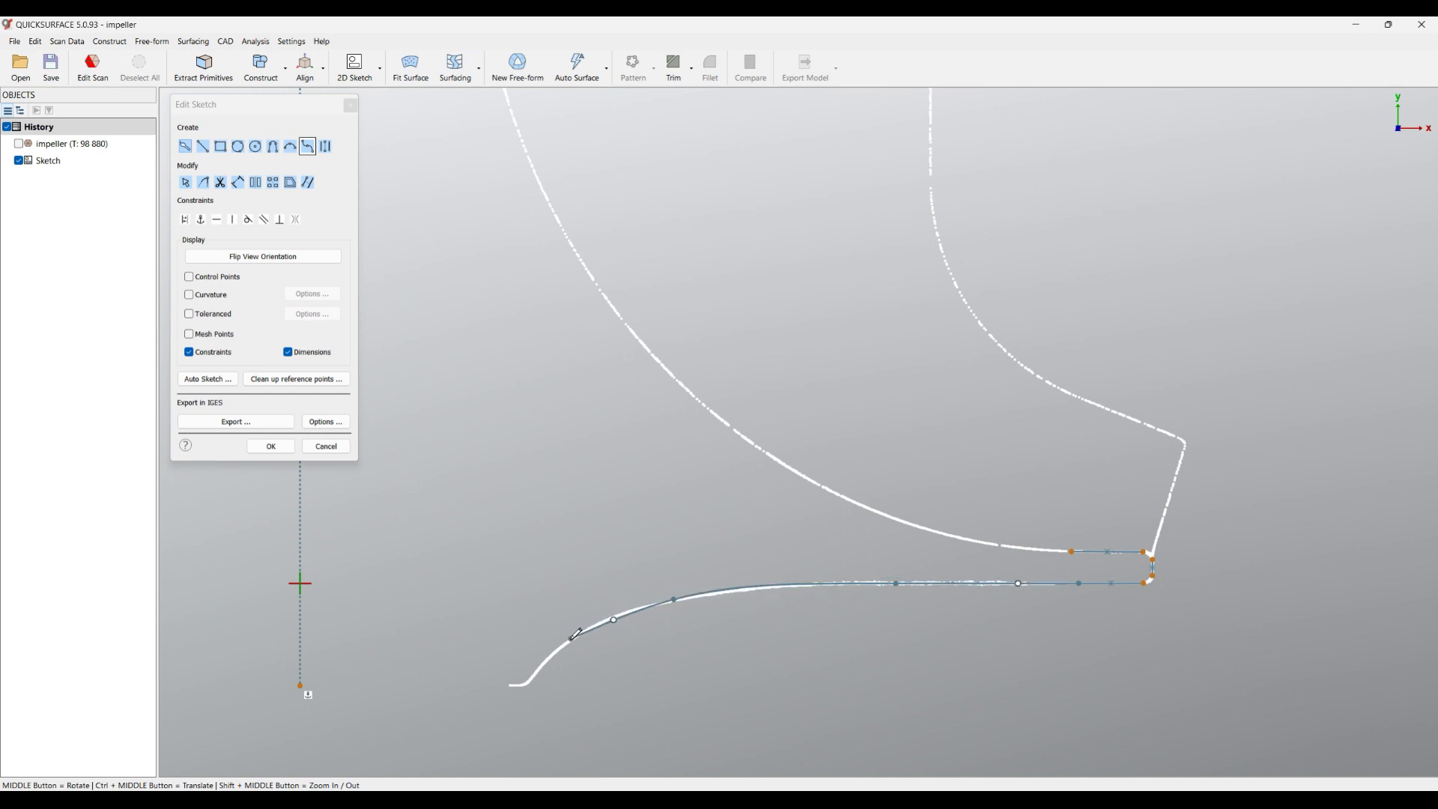
pyautogui.click(566, 642)
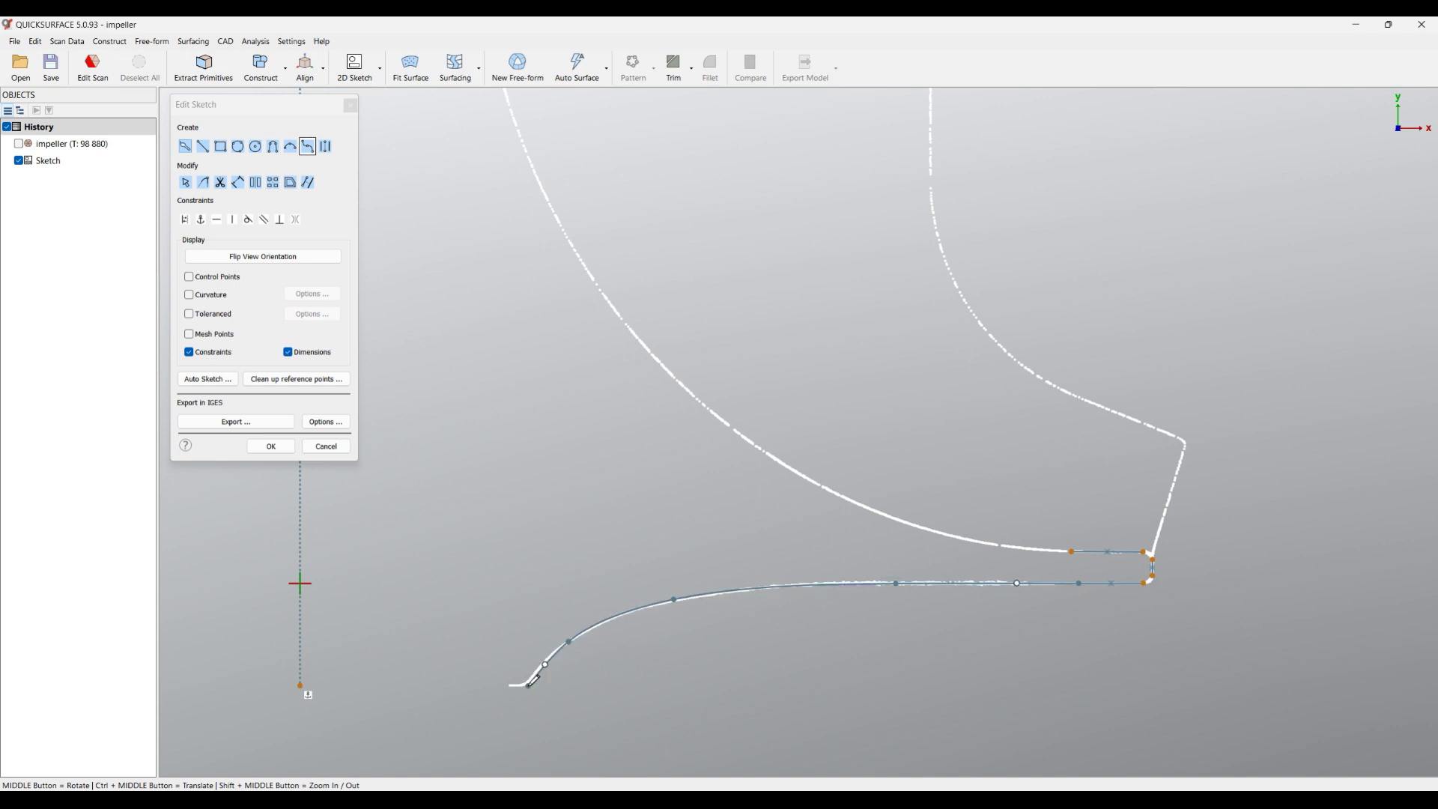
pyautogui.click(529, 684)
pyautogui.scroll(2, 675, 642)
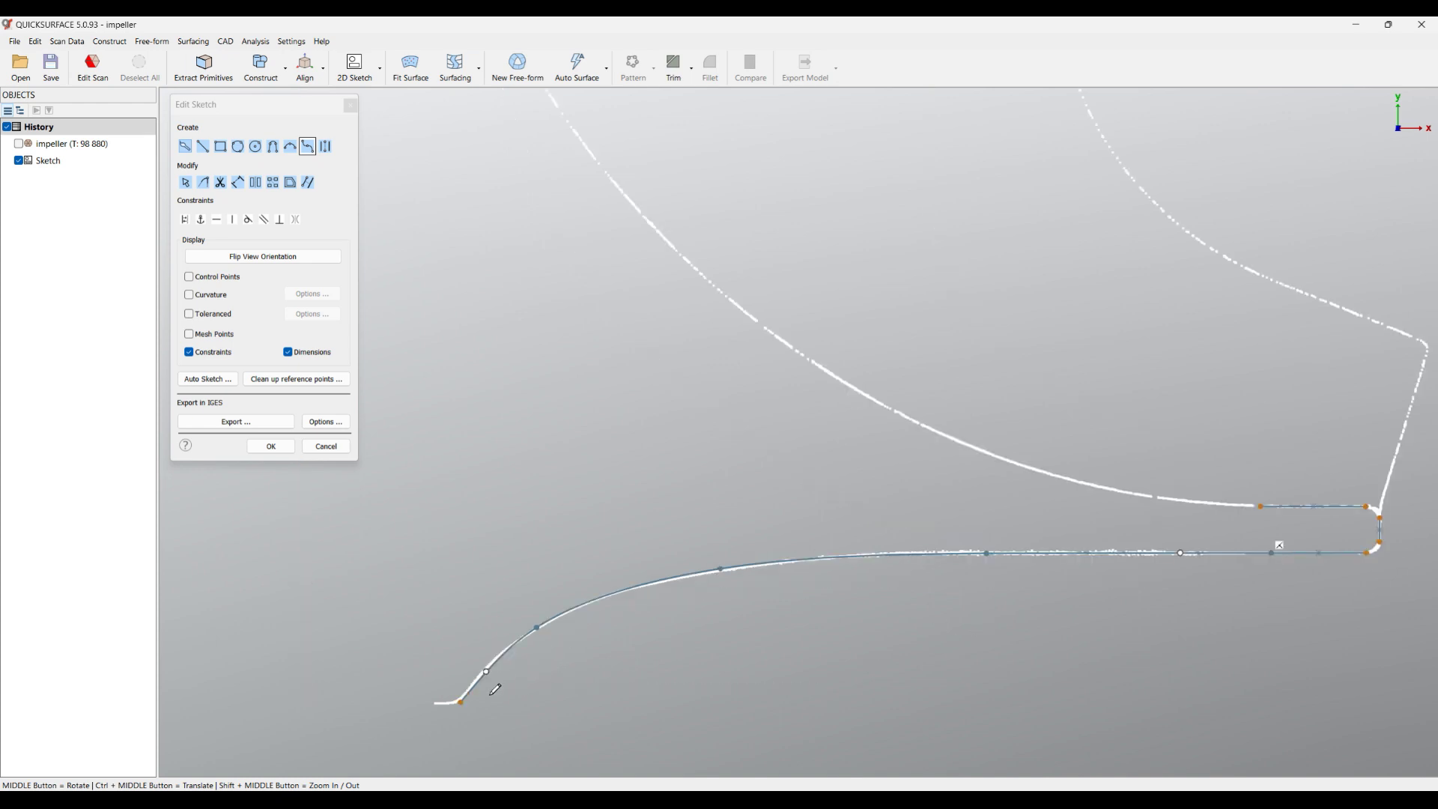
pyautogui.moveTo(1089, 586)
pyautogui.keyDown('ctrl'); pyautogui.mouseDown(button='middle')
pyautogui.moveTo(884, 569)
pyautogui.moveTo(831, 534)
pyautogui.mouseUp(button='middle'); pyautogui.keyUp('ctrl')
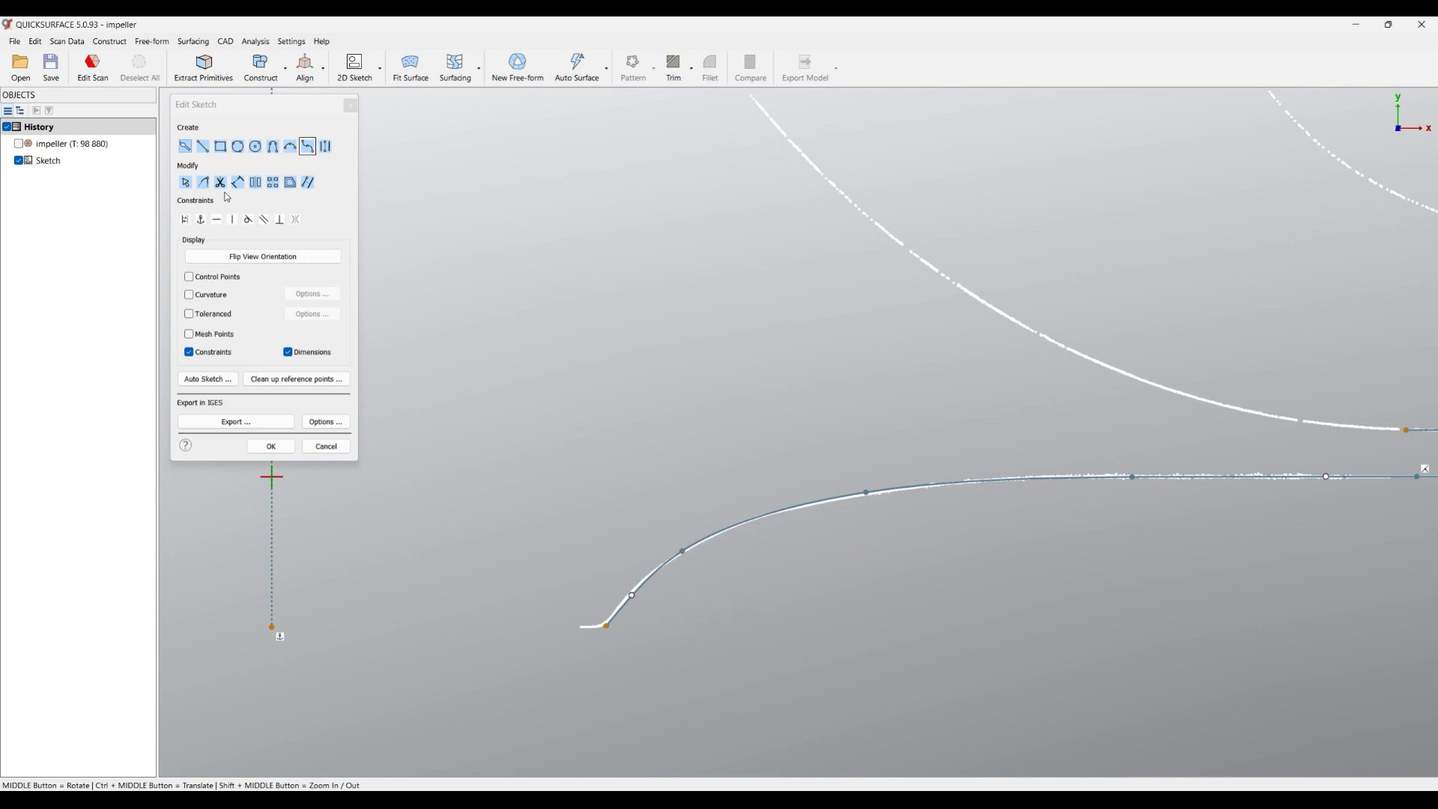
# Draw a horizontal line about 2.8 mm long from the underside spline's lower end toward the rotation axis.
pyautogui.click(204, 147)
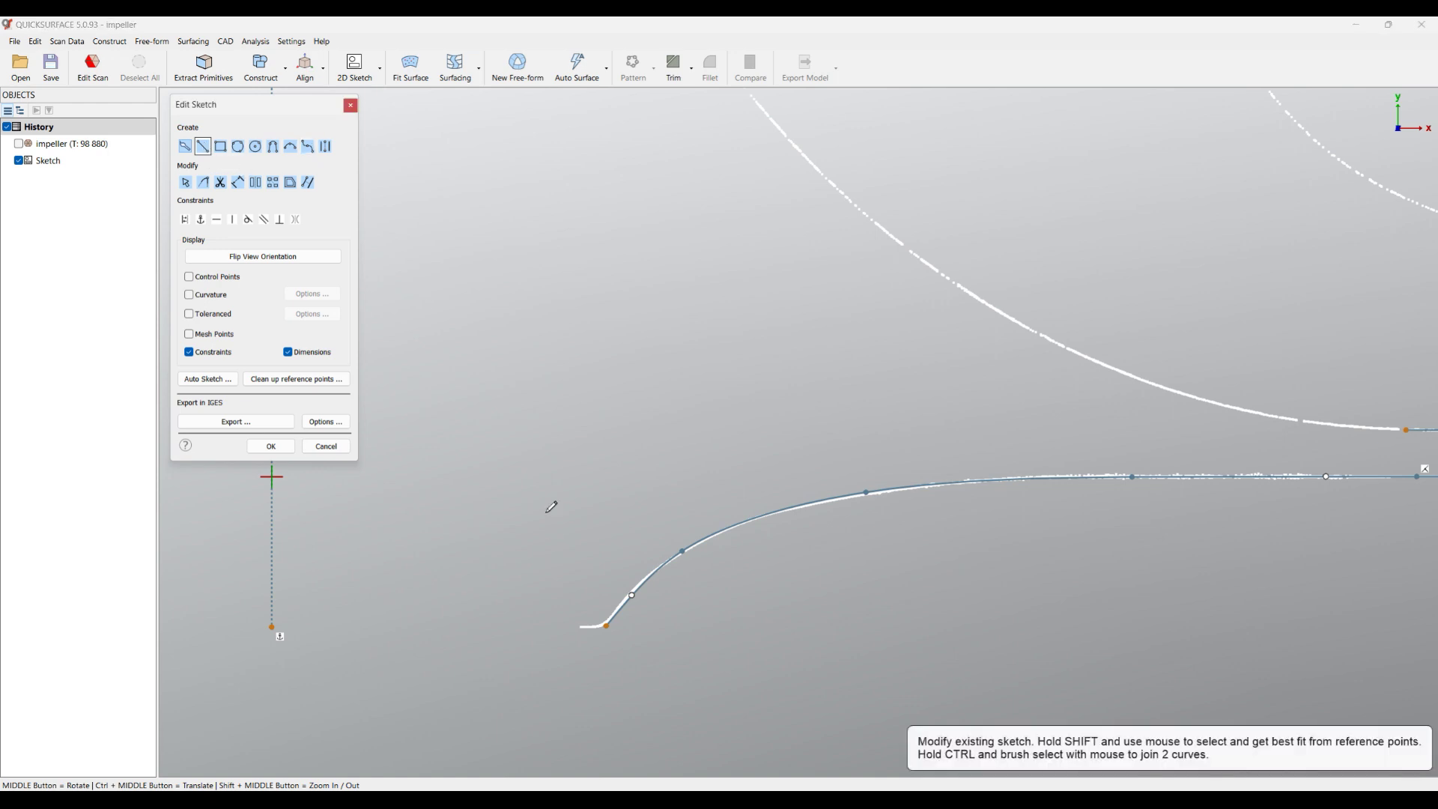
pyautogui.click(606, 625)
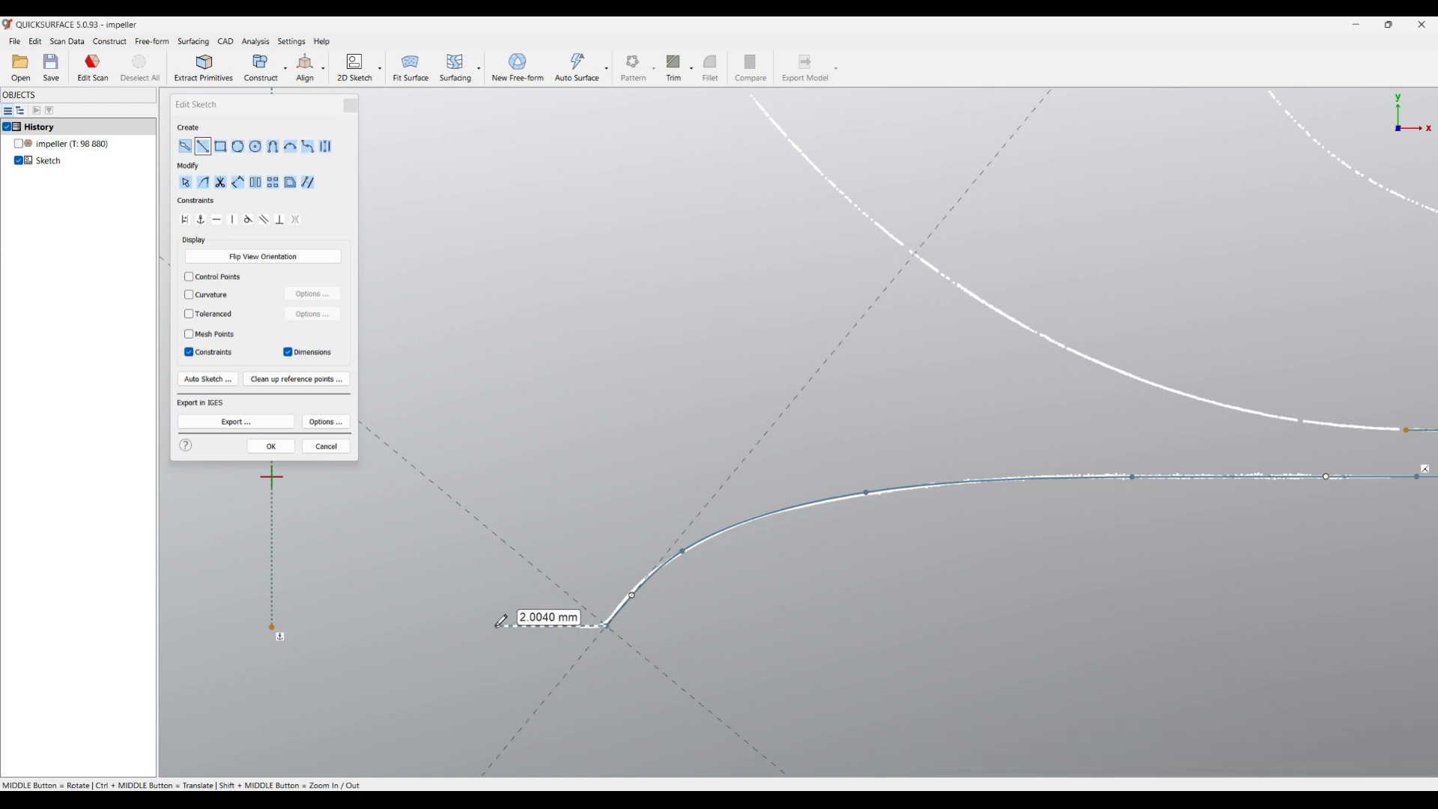
pyautogui.click(458, 573)
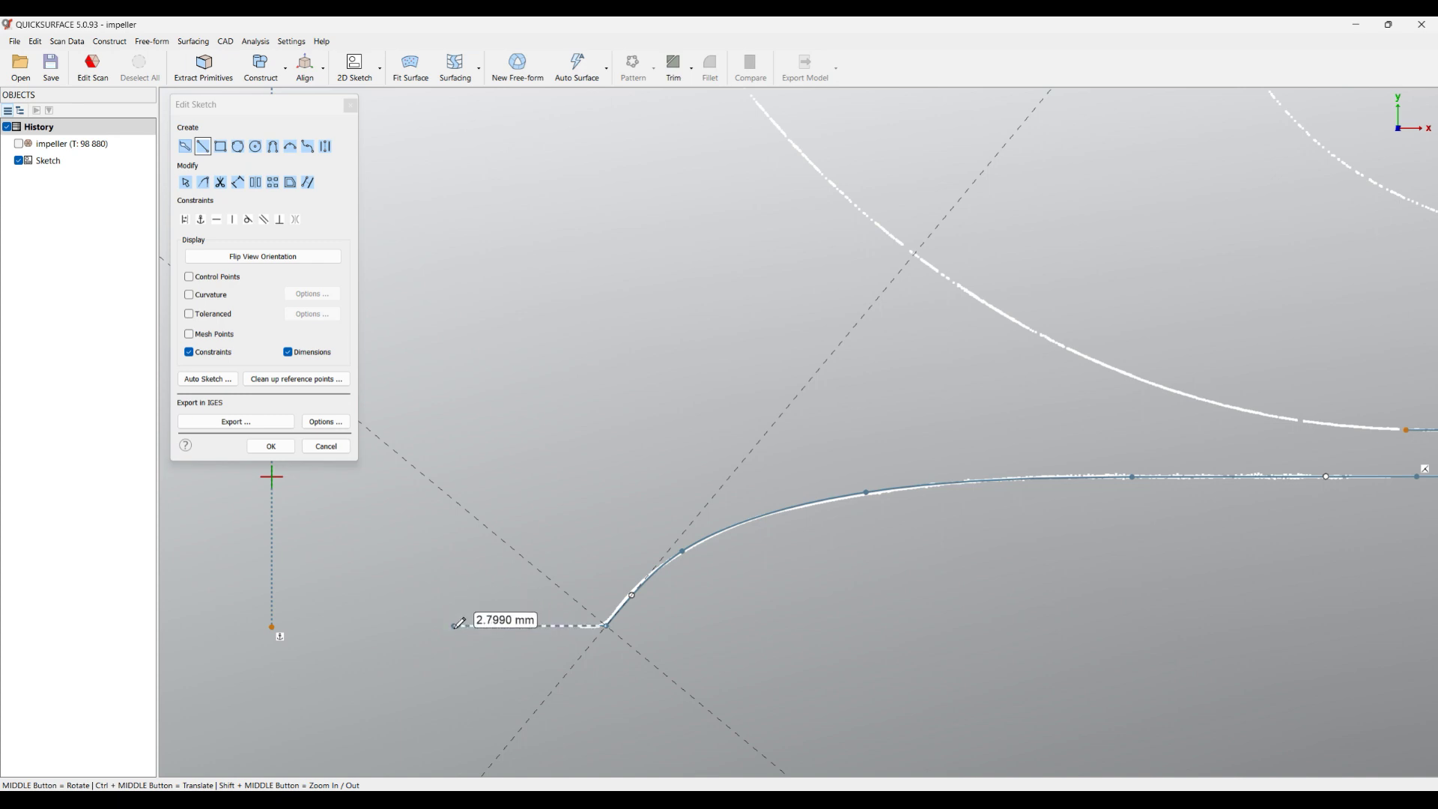
pyautogui.click(454, 626)
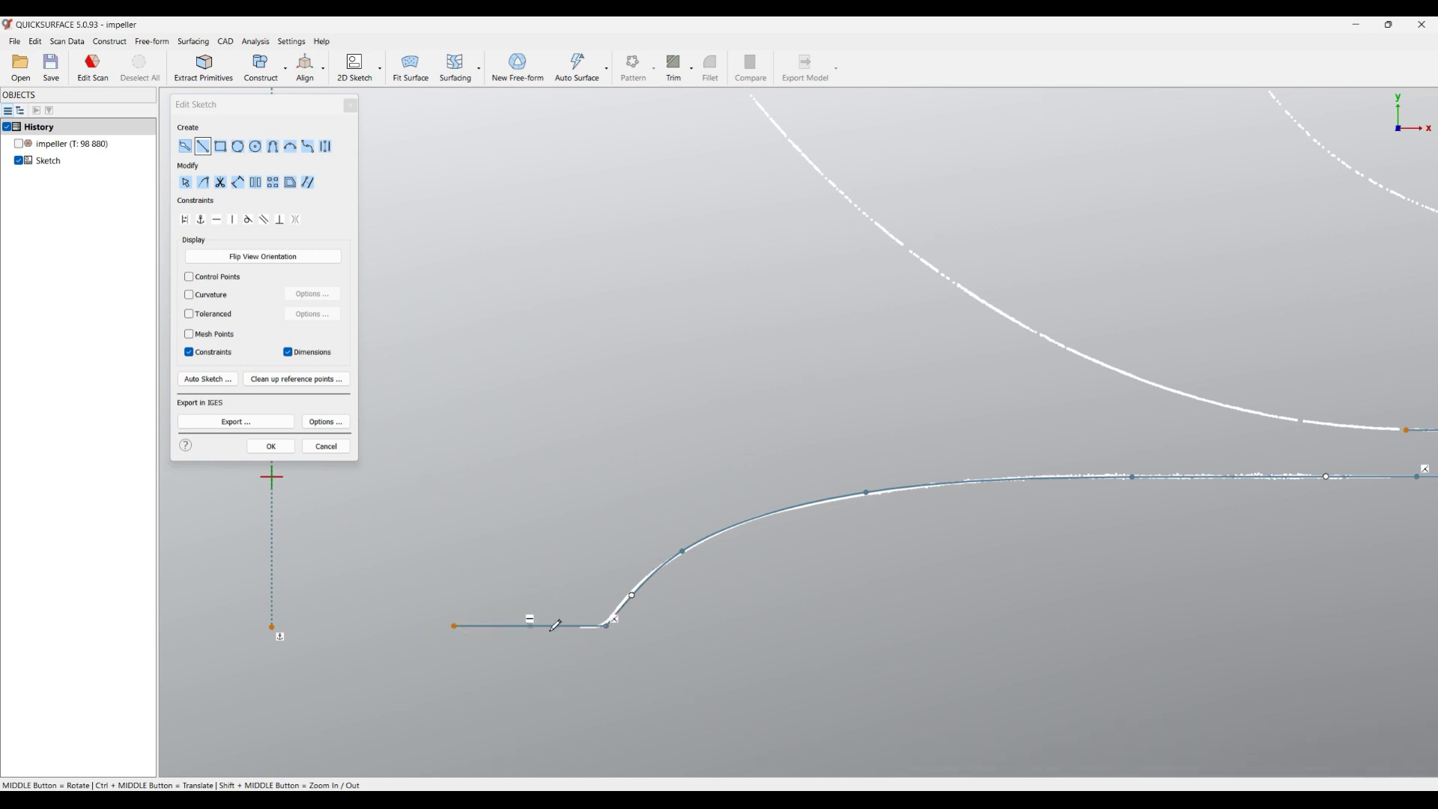
# Constrain the hub's bore wall and outer wall lines to vertical and its top edge line to horizontal.
pyautogui.scroll(-5, 692, 656)
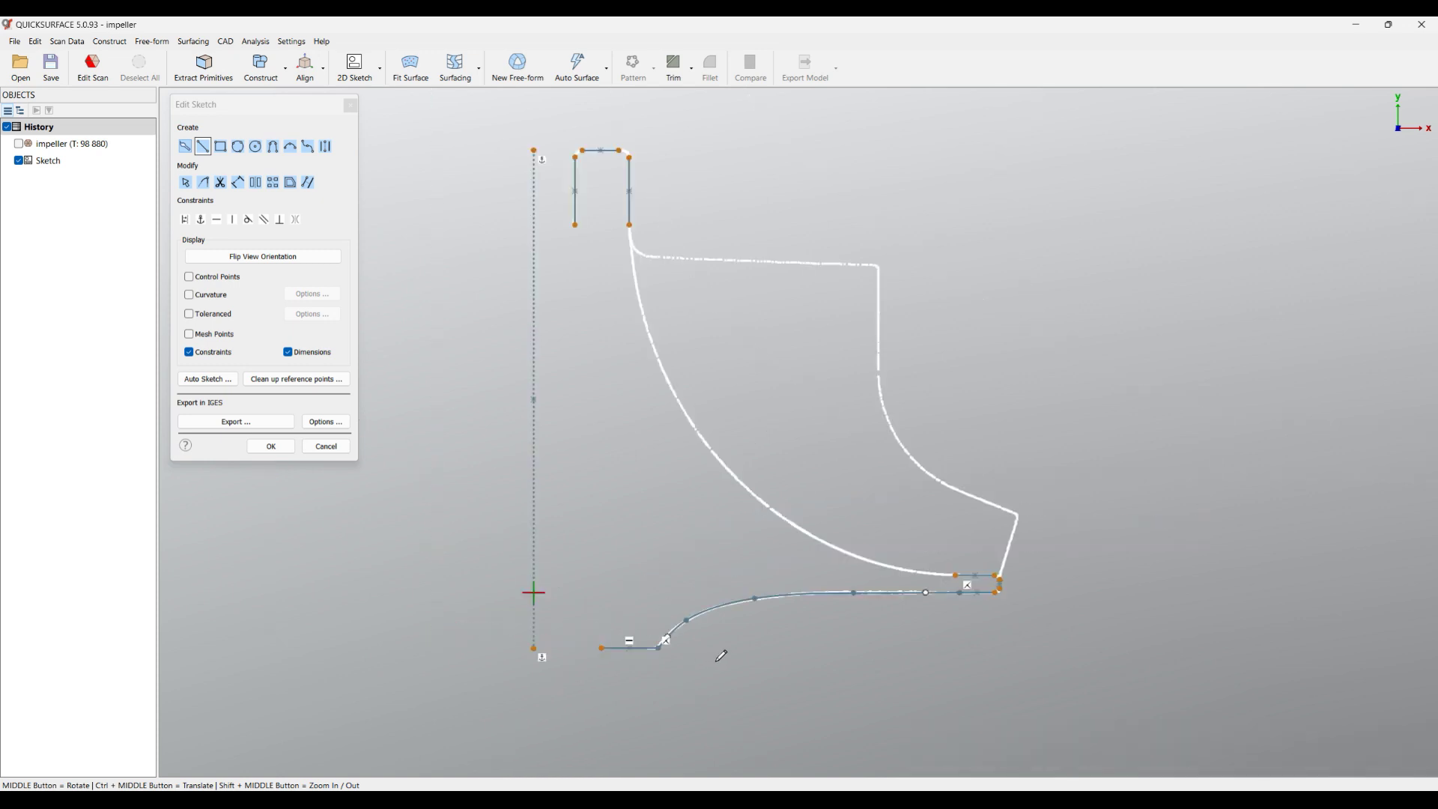
pyautogui.keyDown('ctrl'); pyautogui.moveTo(686, 516); pyautogui.dragTo(701, 553, button='middle'); pyautogui.keyUp('ctrl')
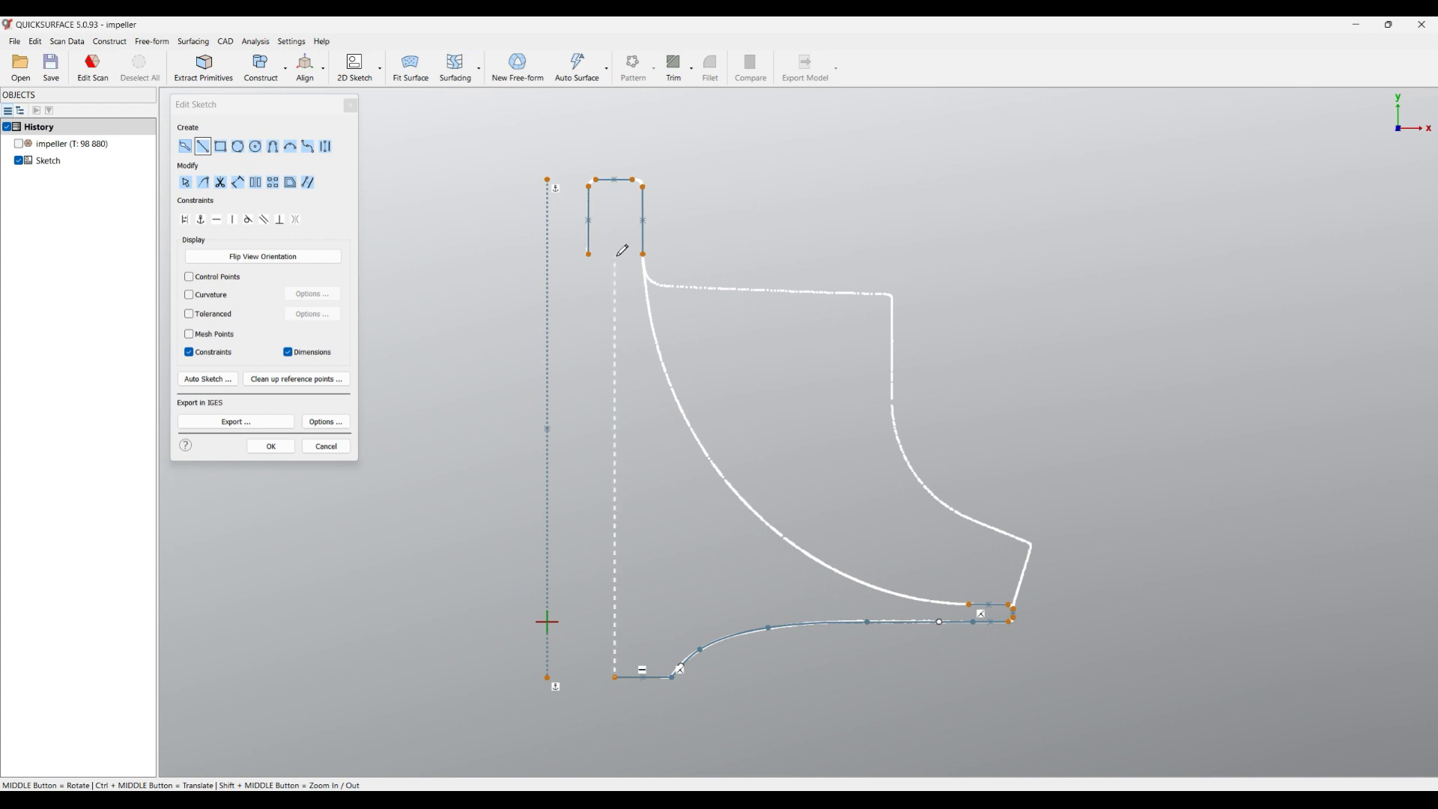
pyautogui.click(186, 182)
pyautogui.click(591, 227)
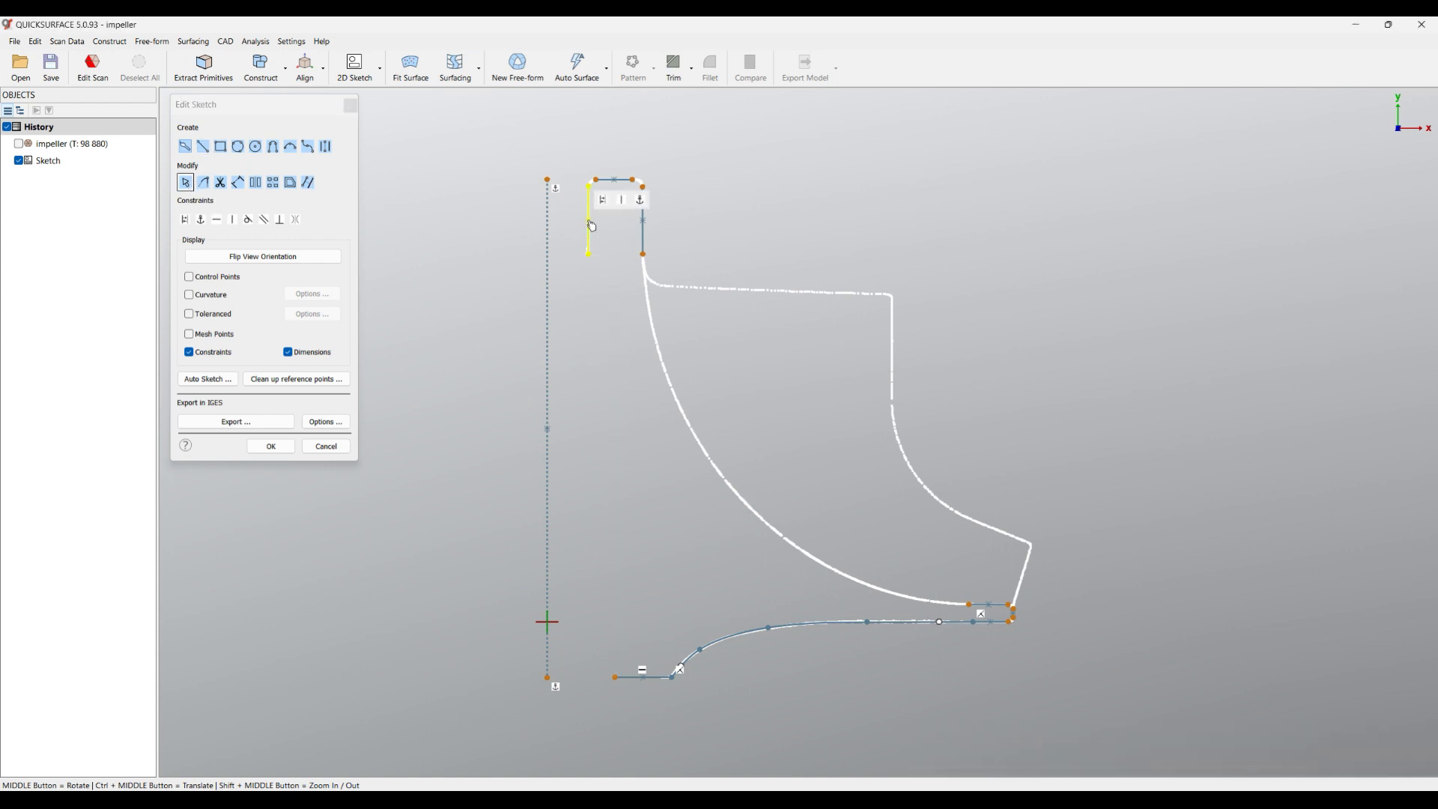
pyautogui.click(622, 200)
pyautogui.click(621, 188)
pyautogui.click(637, 159)
pyautogui.click(649, 200)
pyautogui.click(675, 185)
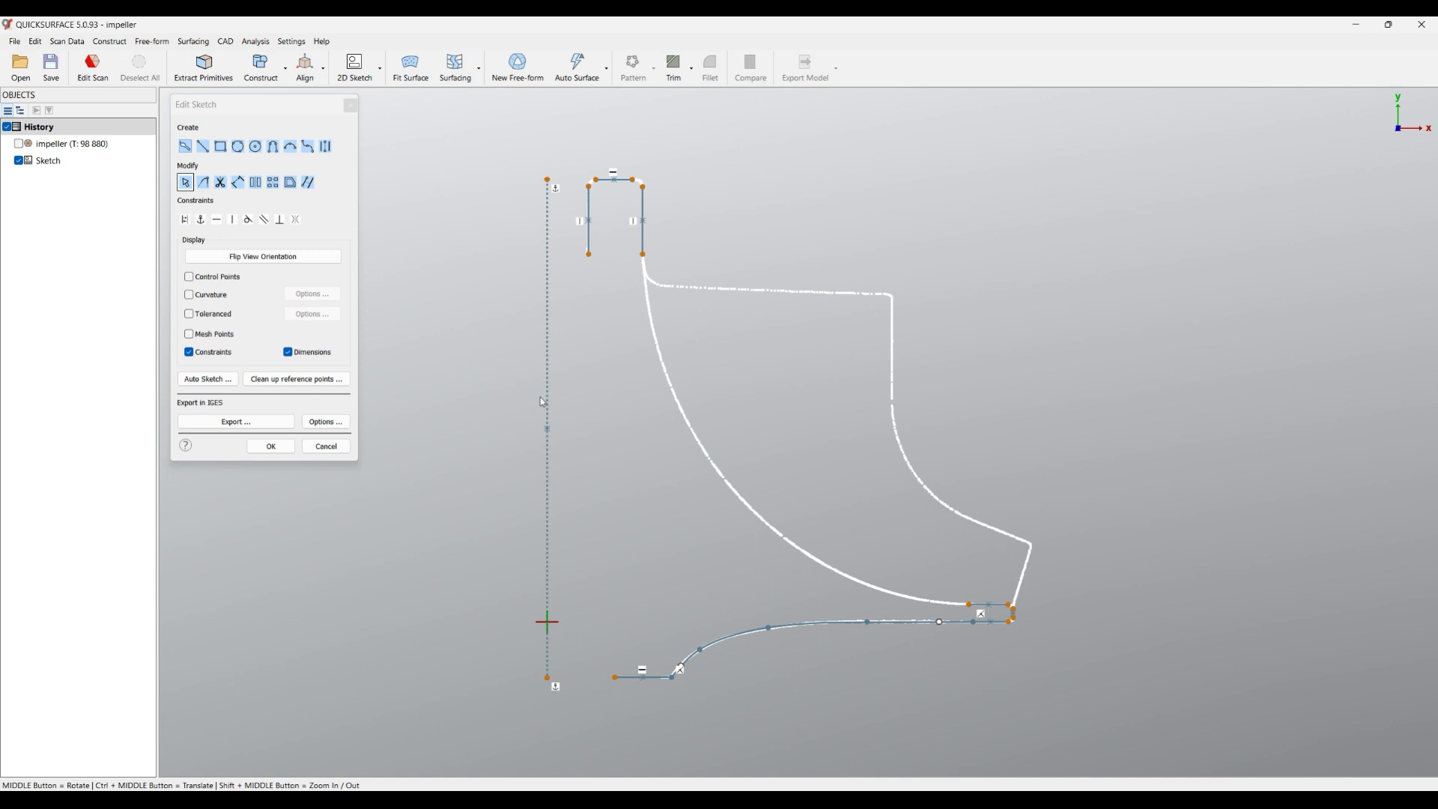
# Corner-trim the hub's top edge with both of its walls, and the rim's outer edge with its upper and lower edges.
pyautogui.click(199, 185)
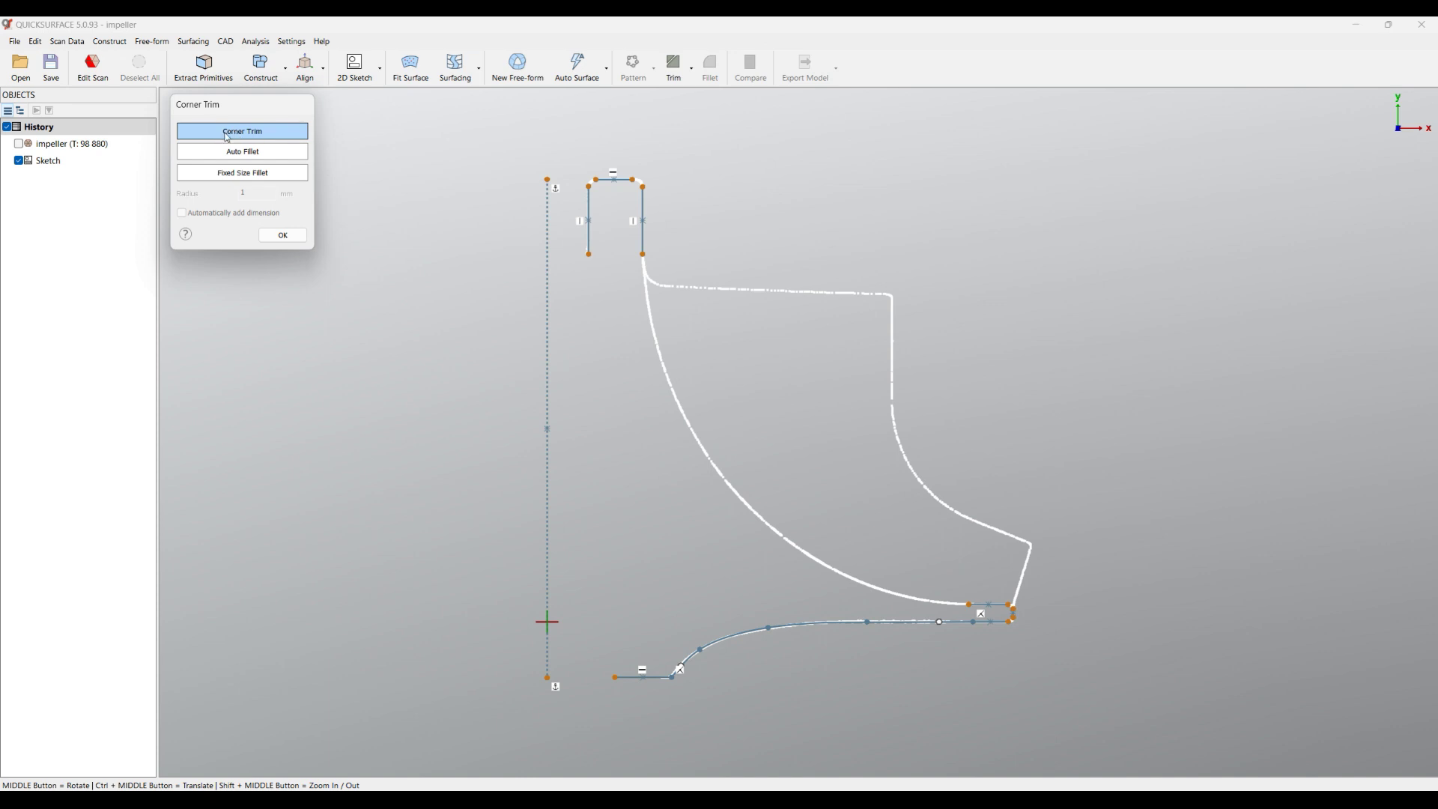
pyautogui.scroll(4, 610, 136)
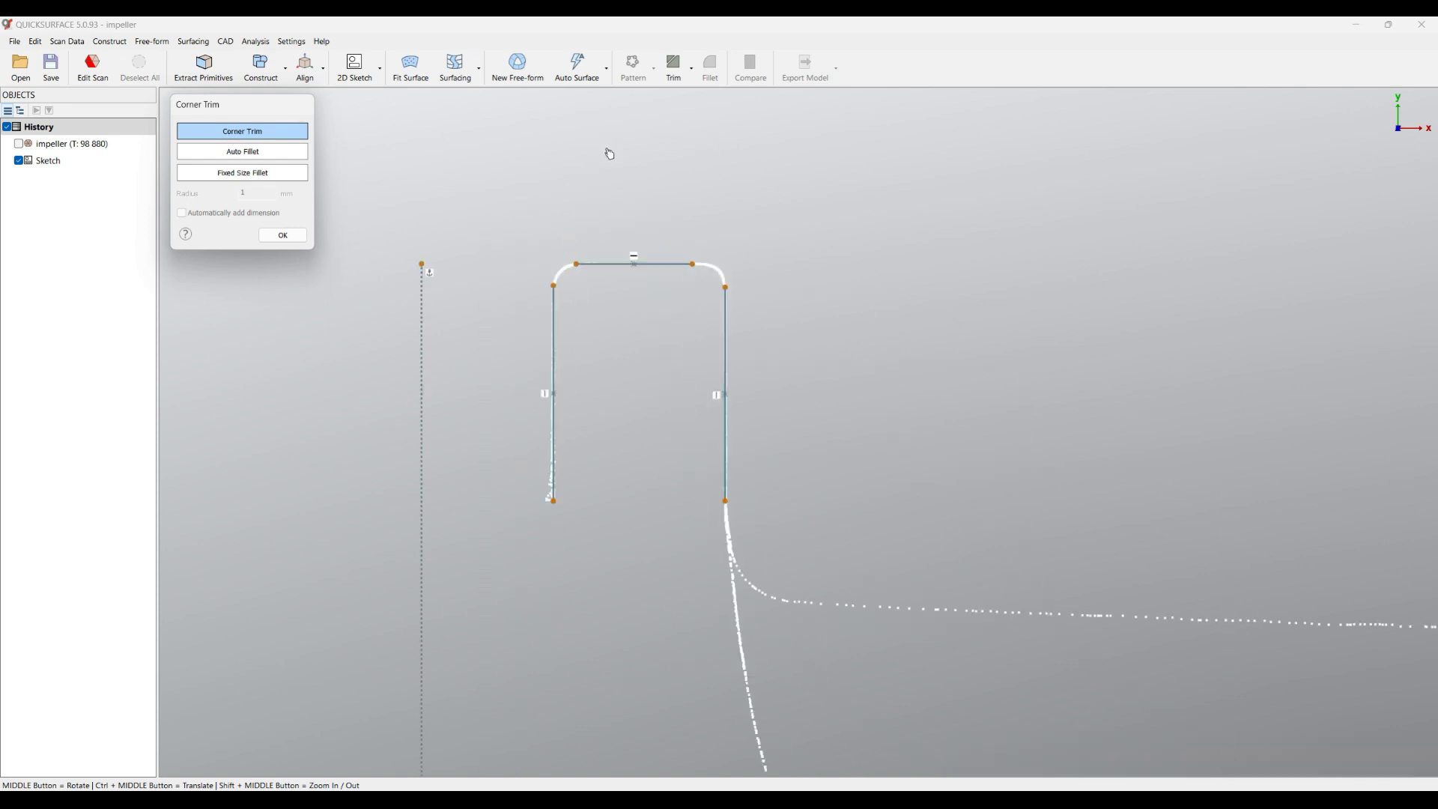
pyautogui.moveTo(610, 217)
pyautogui.mouseDown()
pyautogui.moveTo(577, 314)
pyautogui.moveTo(507, 299)
pyautogui.mouseUp()
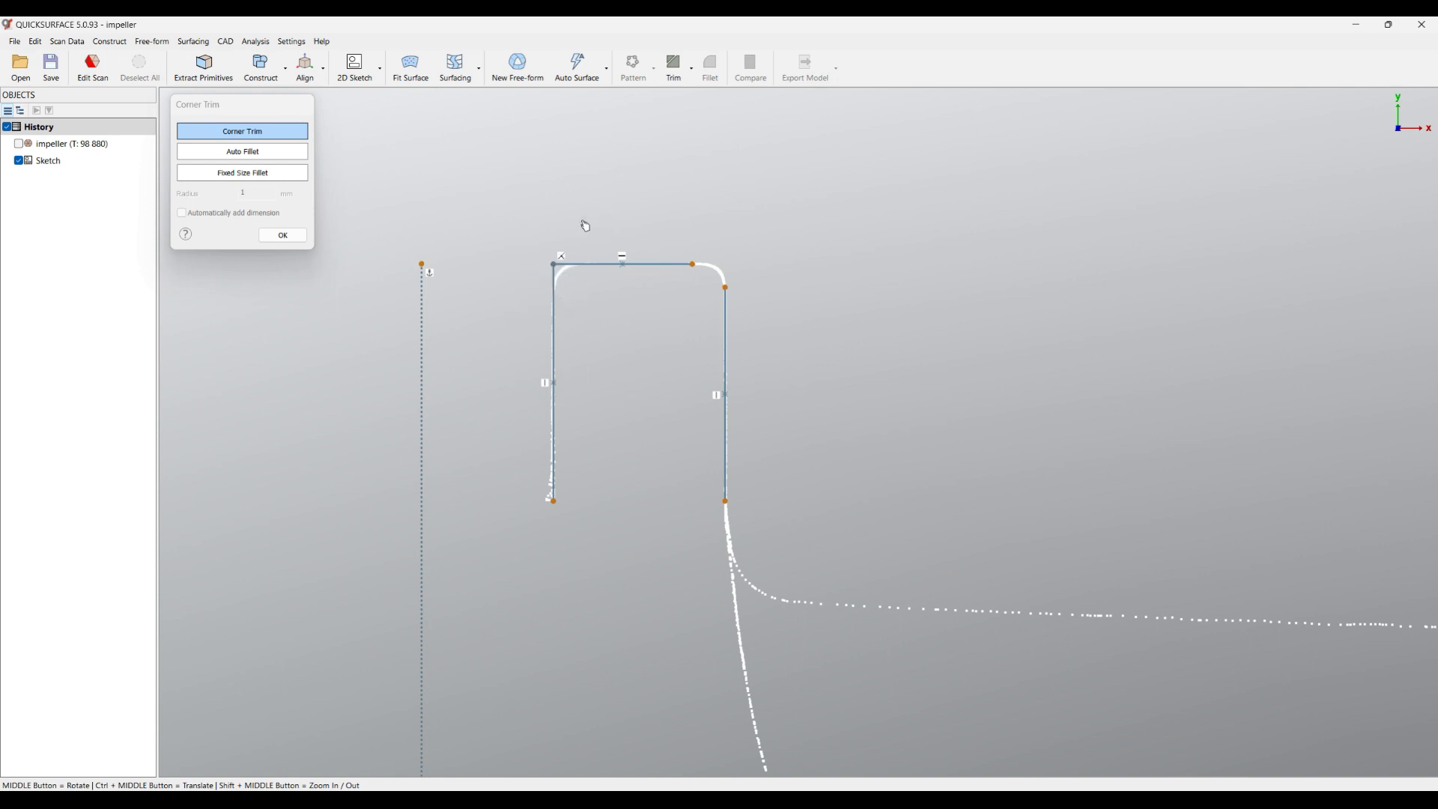
pyautogui.moveTo(762, 253)
pyautogui.mouseDown()
pyautogui.moveTo(709, 235)
pyautogui.moveTo(670, 254)
pyautogui.moveTo(681, 296)
pyautogui.moveTo(763, 322)
pyautogui.mouseUp()
pyautogui.scroll(-5, 629, 318)
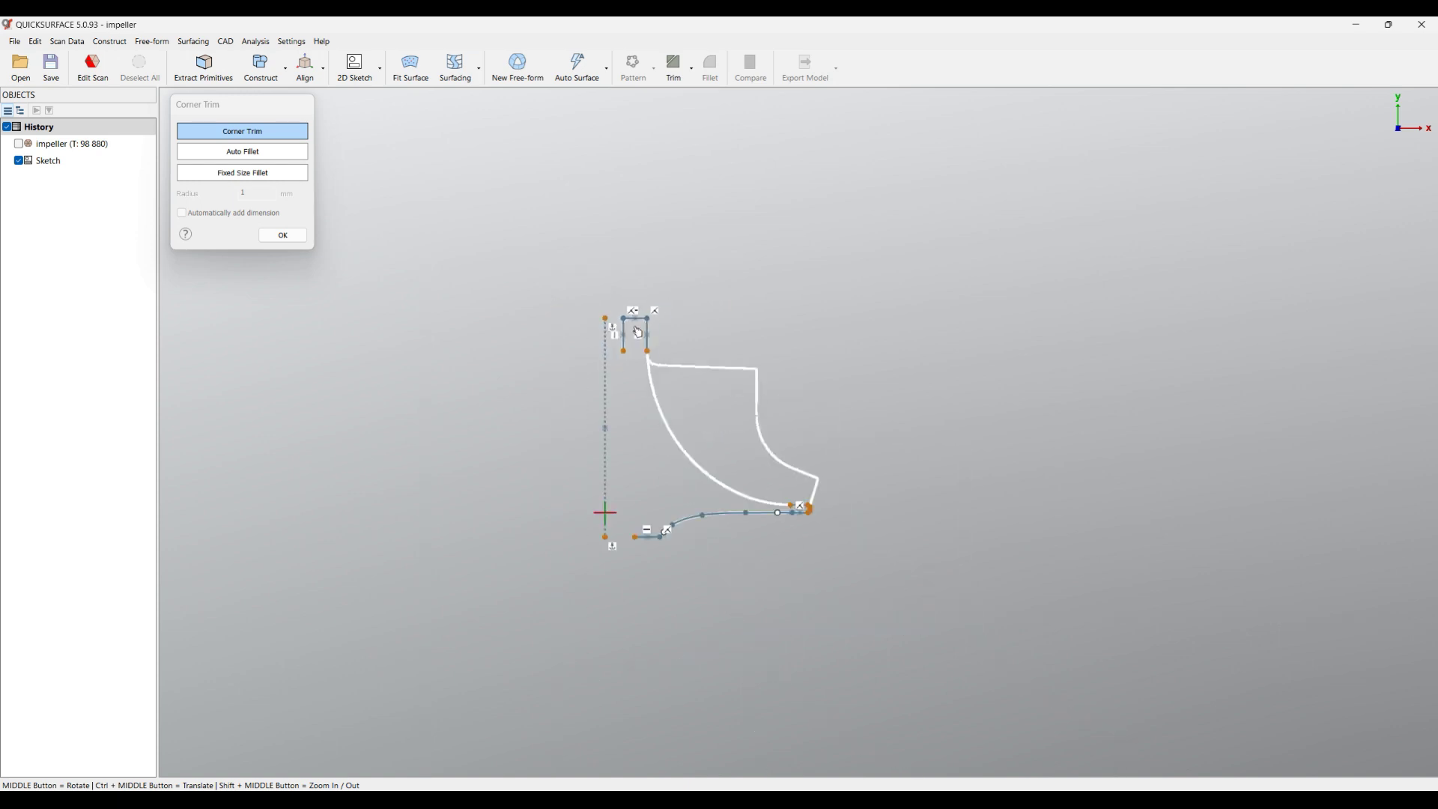
pyautogui.scroll(5, 809, 457)
pyautogui.moveTo(838, 399)
pyautogui.mouseDown()
pyautogui.moveTo(780, 395)
pyautogui.moveTo(783, 443)
pyautogui.mouseUp()
pyautogui.moveTo(818, 375)
pyautogui.mouseDown()
pyautogui.moveTo(753, 367)
pyautogui.moveTo(783, 316)
pyautogui.mouseUp()
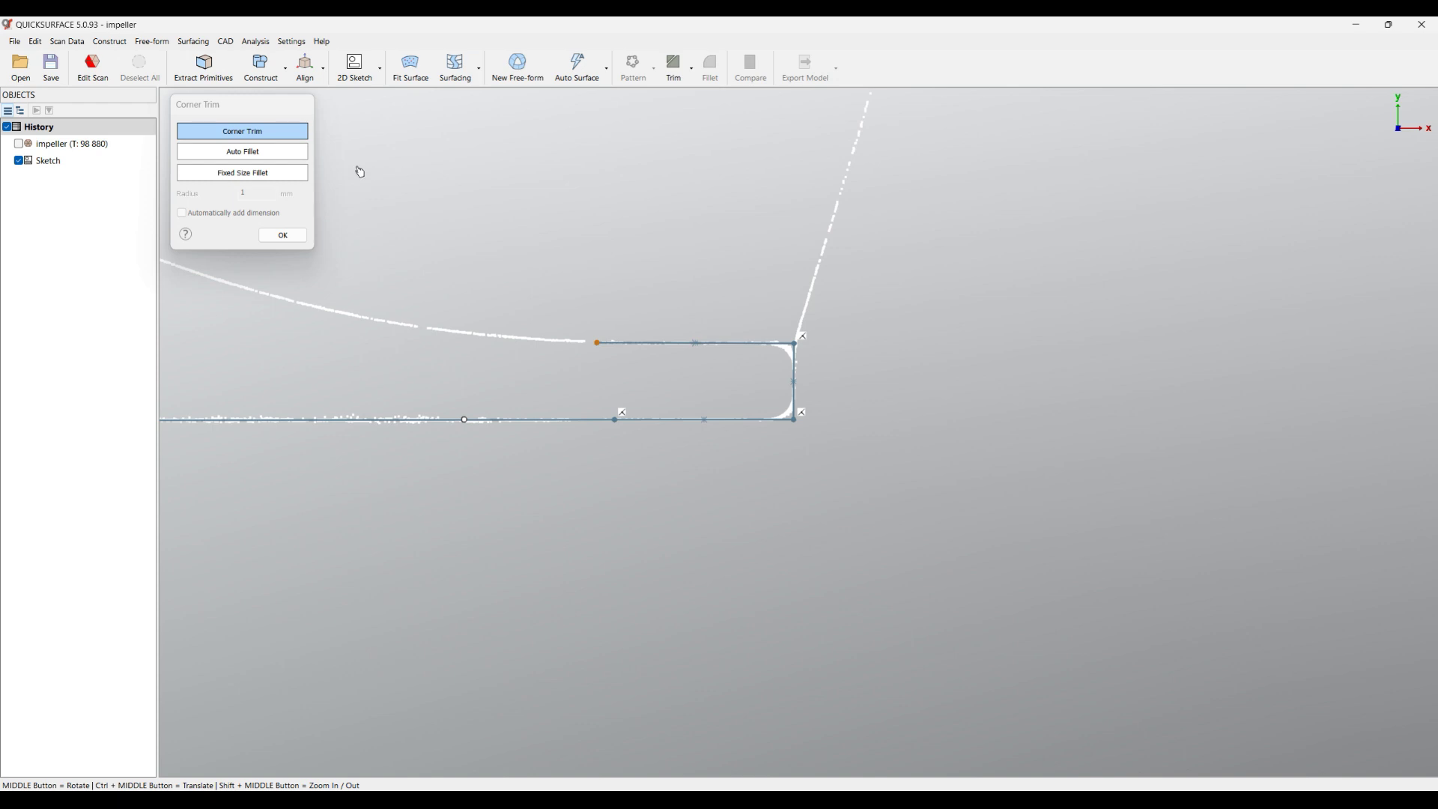
# Apply Auto Fillet to the lower and upper outer corners of the base disc's rim.
pyautogui.click(260, 158)
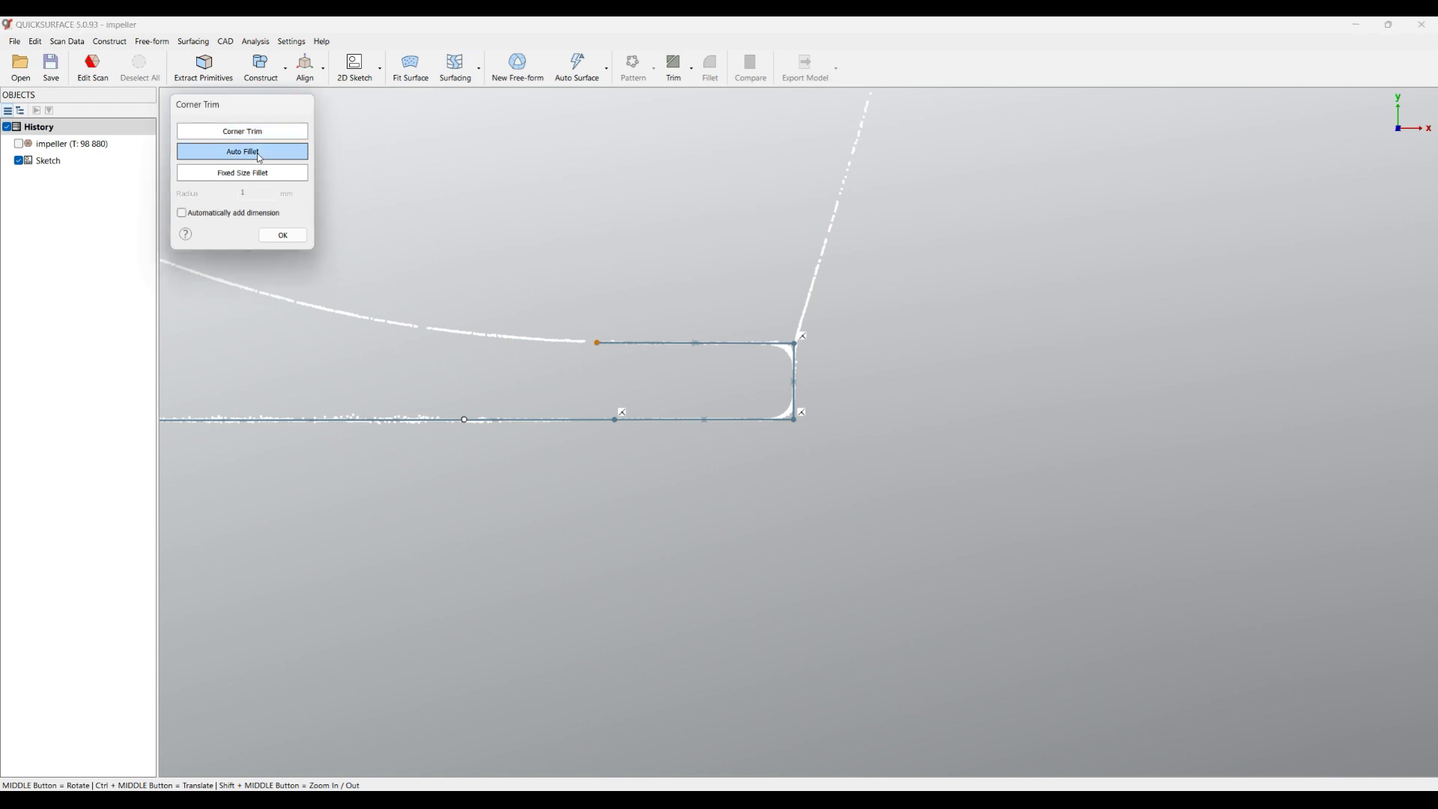
pyautogui.scroll(3, 813, 403)
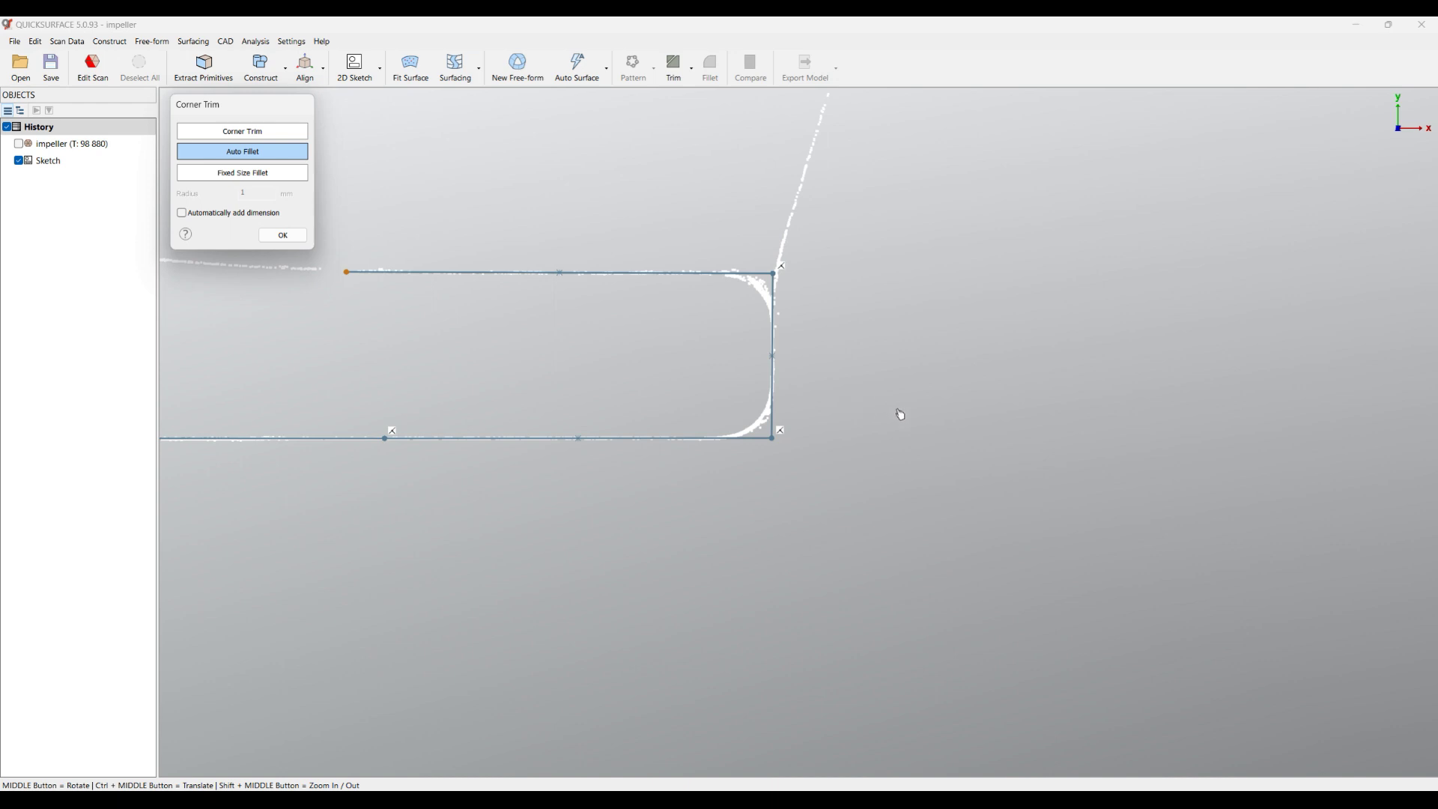
pyautogui.moveTo(873, 406)
pyautogui.mouseDown()
pyautogui.moveTo(732, 397)
pyautogui.moveTo(712, 424)
pyautogui.moveTo(716, 470)
pyautogui.moveTo(772, 501)
pyautogui.mouseUp()
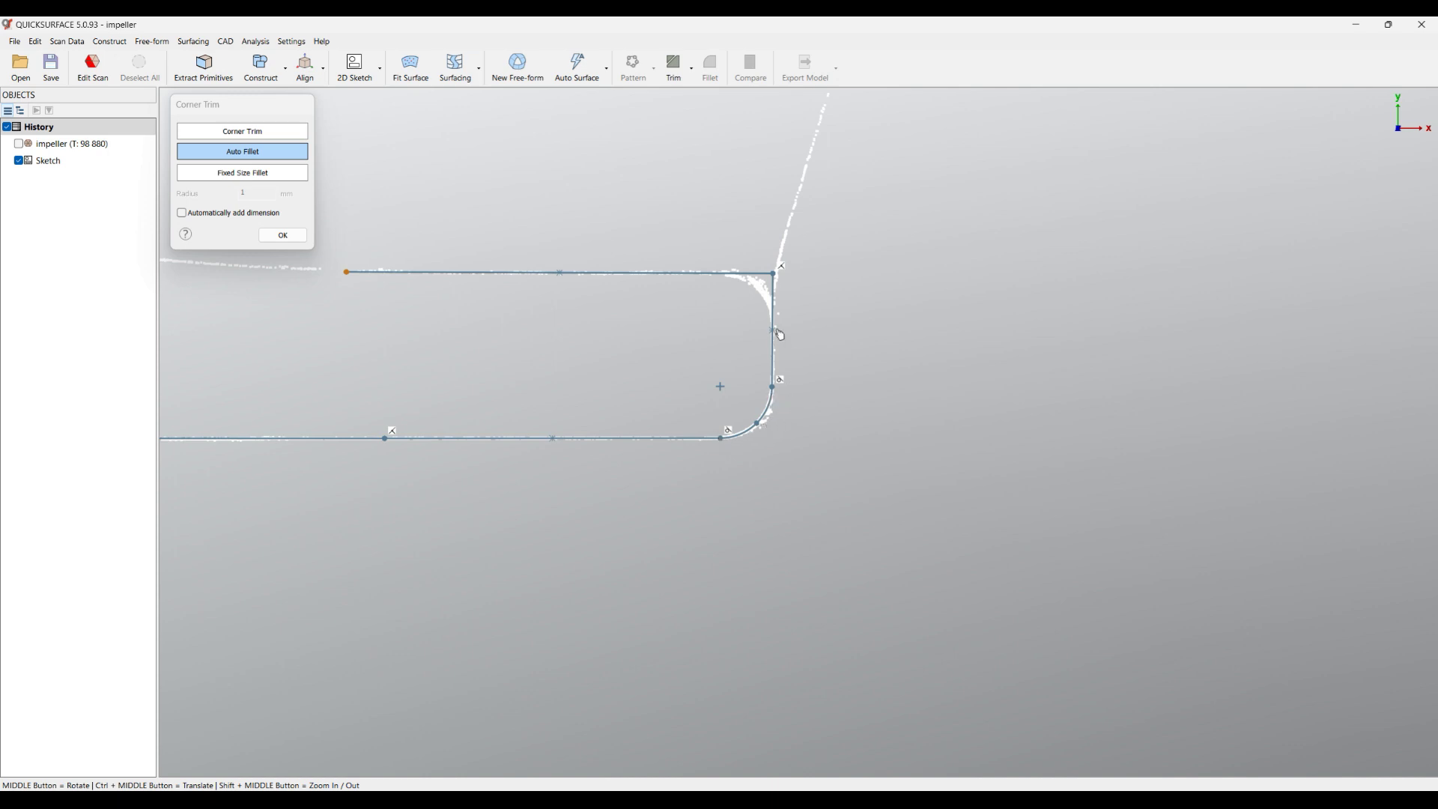
pyautogui.moveTo(851, 273)
pyautogui.mouseDown()
pyautogui.moveTo(822, 297)
pyautogui.moveTo(764, 283)
pyautogui.moveTo(759, 264)
pyautogui.mouseUp()
# Apply Auto Fillet to both top corners of the hub and finish corner trimming.
pyautogui.moveTo(569, 414)
pyautogui.mouseDown(button='middle')
pyautogui.moveTo(783, 562)
pyautogui.moveTo(592, 426)
pyautogui.mouseUp(button='middle')
pyautogui.scroll(5, 530, 324)
pyautogui.scroll(3, 694, 308)
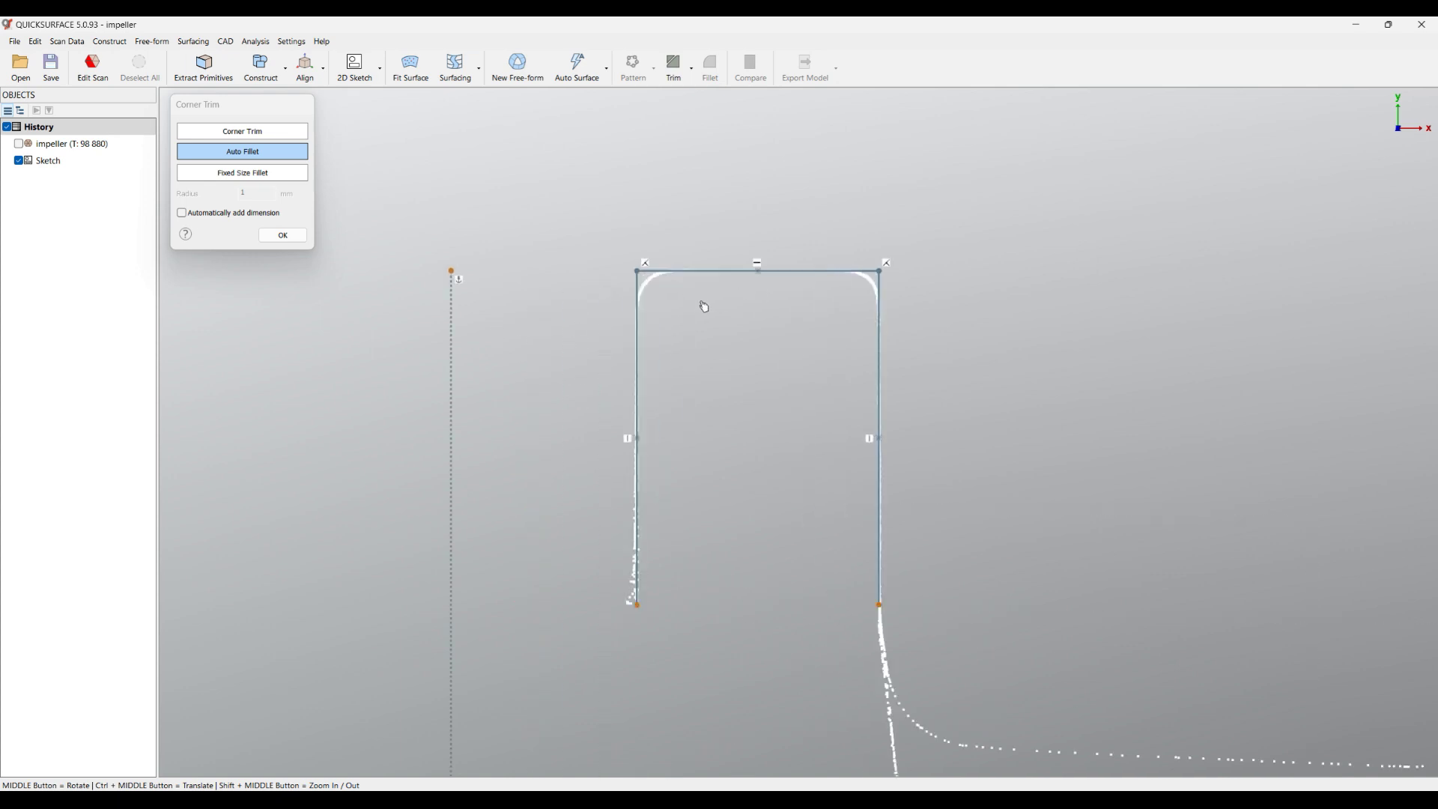
pyautogui.moveTo(693, 307)
pyautogui.mouseDown()
pyautogui.moveTo(619, 285)
pyautogui.moveTo(641, 249)
pyautogui.mouseUp()
pyautogui.moveTo(937, 248)
pyautogui.mouseDown()
pyautogui.moveTo(839, 245)
pyautogui.moveTo(882, 331)
pyautogui.mouseUp()
pyautogui.scroll(-4, 663, 363)
pyautogui.keyDown('ctrl'); pyautogui.moveTo(977, 522); pyautogui.dragTo(788, 326, button='middle'); pyautogui.keyUp('ctrl')
pyautogui.scroll(-3, 788, 326)
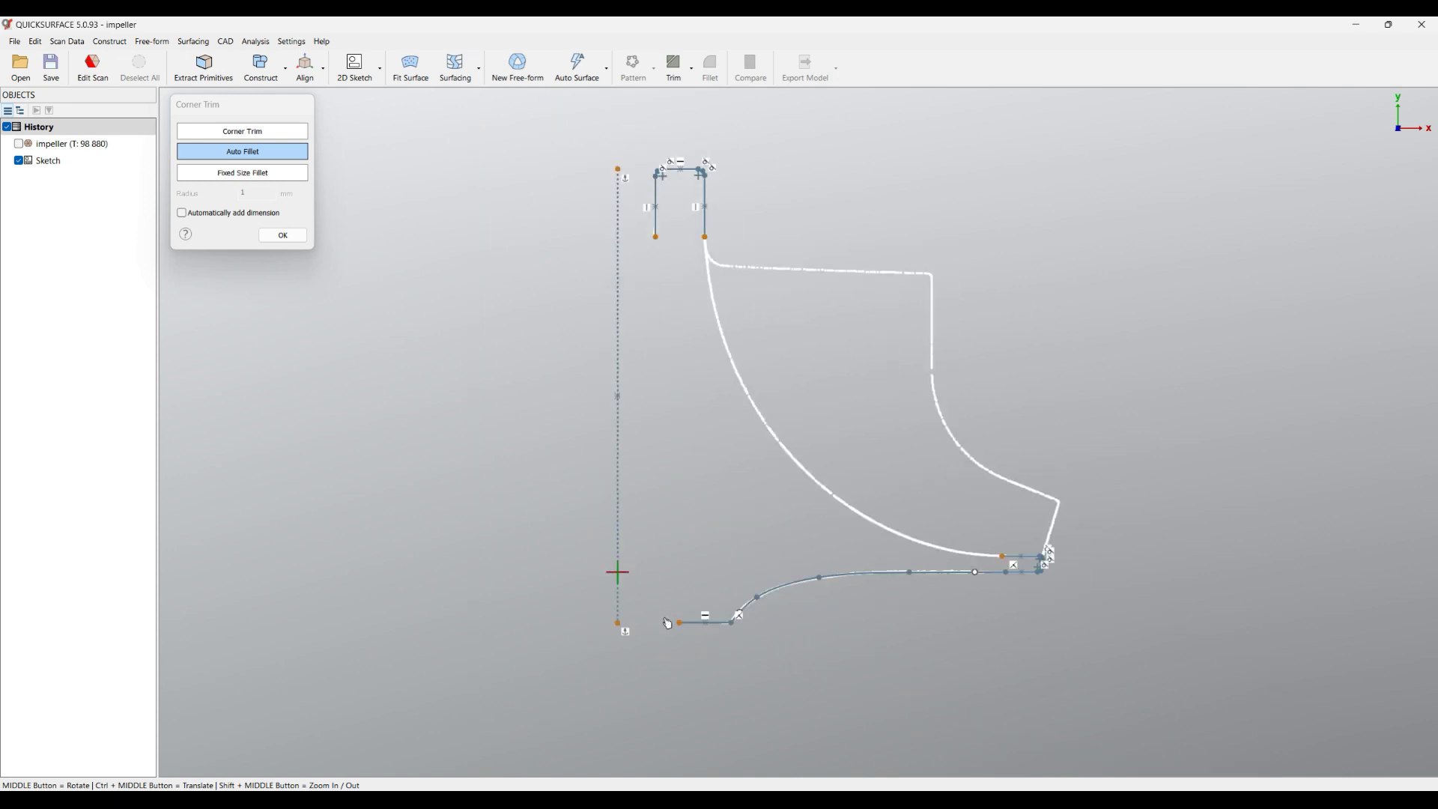
pyautogui.click(284, 235)
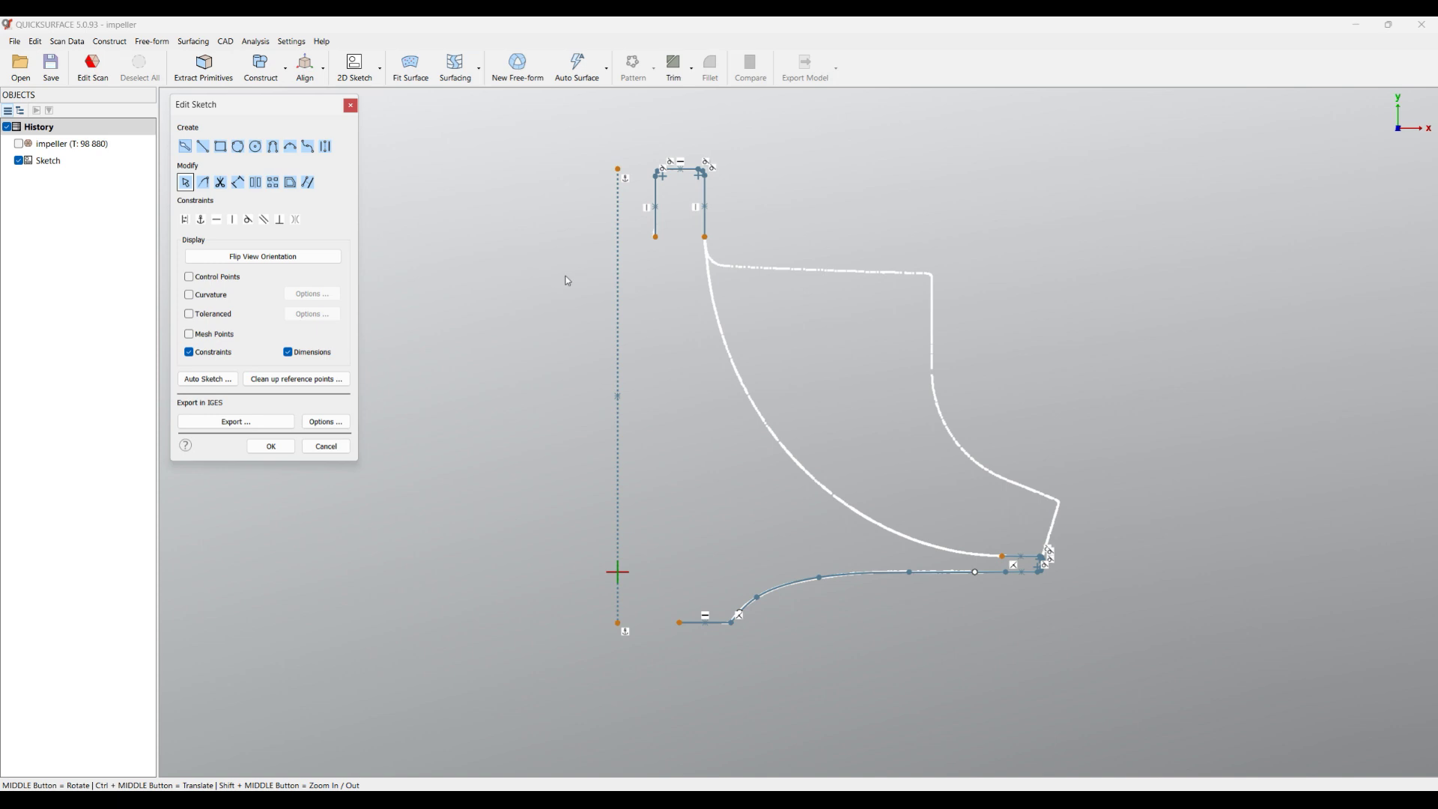
# Extend the bore wall line down to the bottom flat's level and join the flat's inner end to it.
pyautogui.moveTo(655, 247)
pyautogui.mouseDown()
pyautogui.moveTo(675, 434)
pyautogui.moveTo(657, 475)
pyautogui.moveTo(662, 616)
pyautogui.mouseUp()
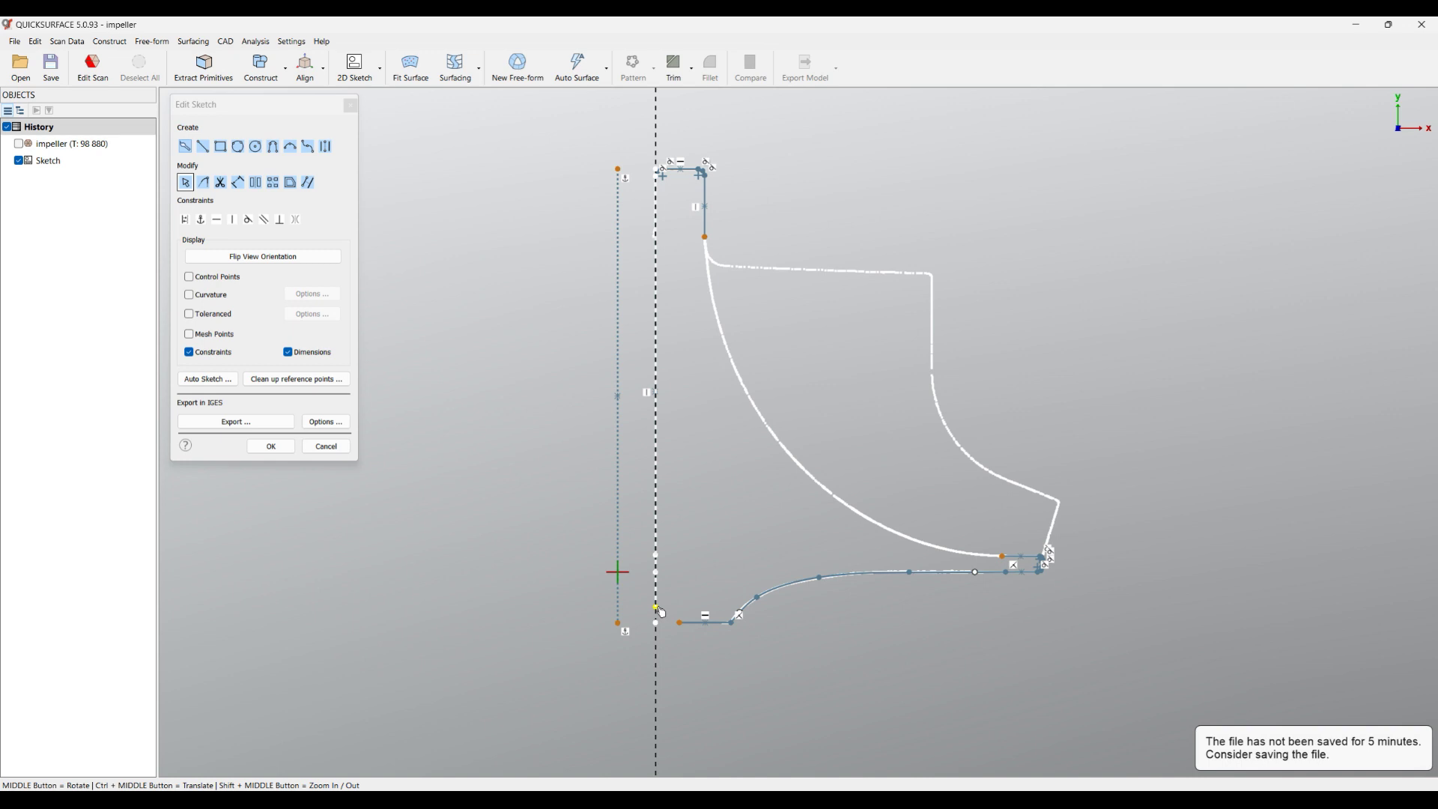
pyautogui.moveTo(662, 612)
pyautogui.mouseDown()
pyautogui.moveTo(657, 558)
pyautogui.moveTo(1001, 562)
pyautogui.moveTo(659, 538)
pyautogui.moveTo(661, 628)
pyautogui.mouseUp()
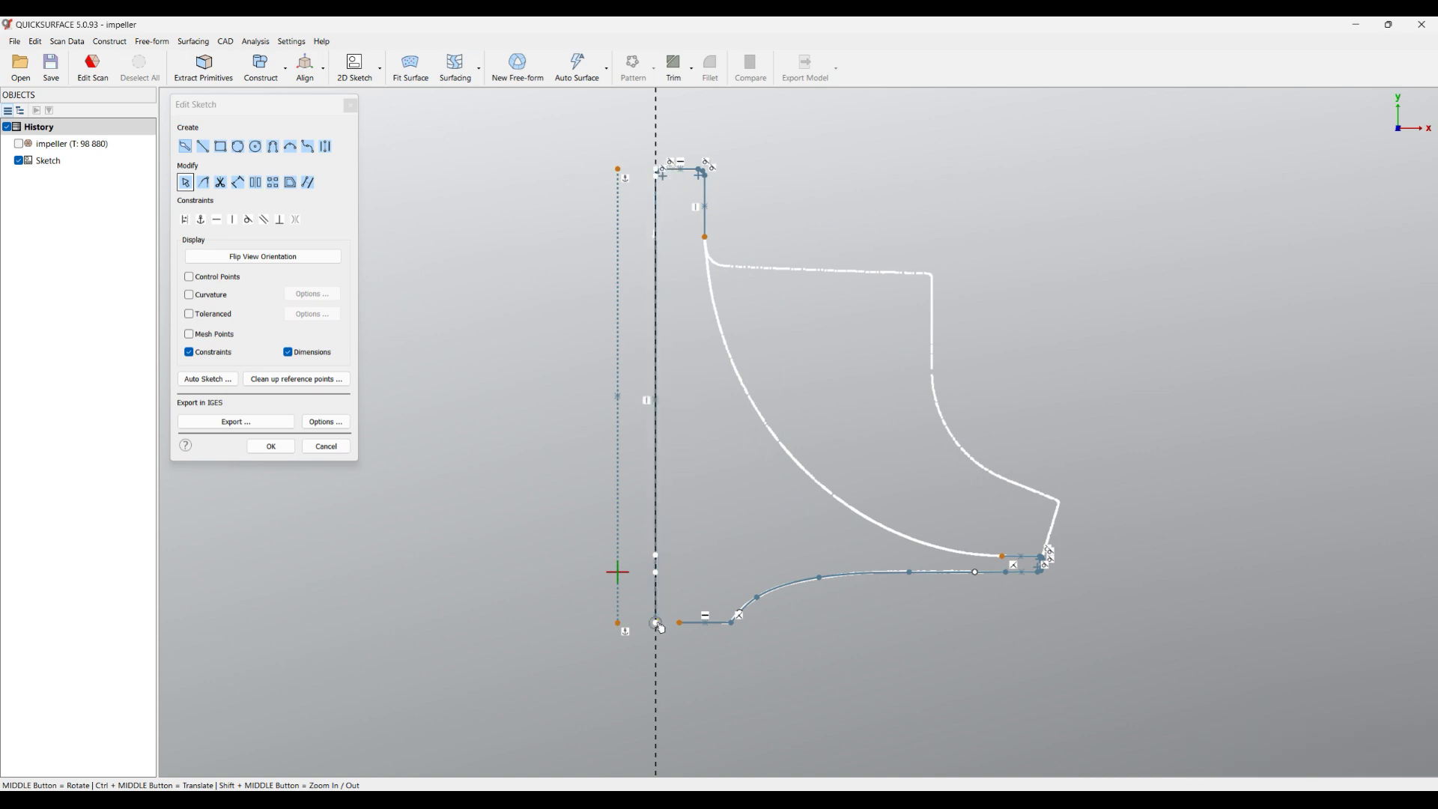
pyautogui.scroll(6, 684, 678)
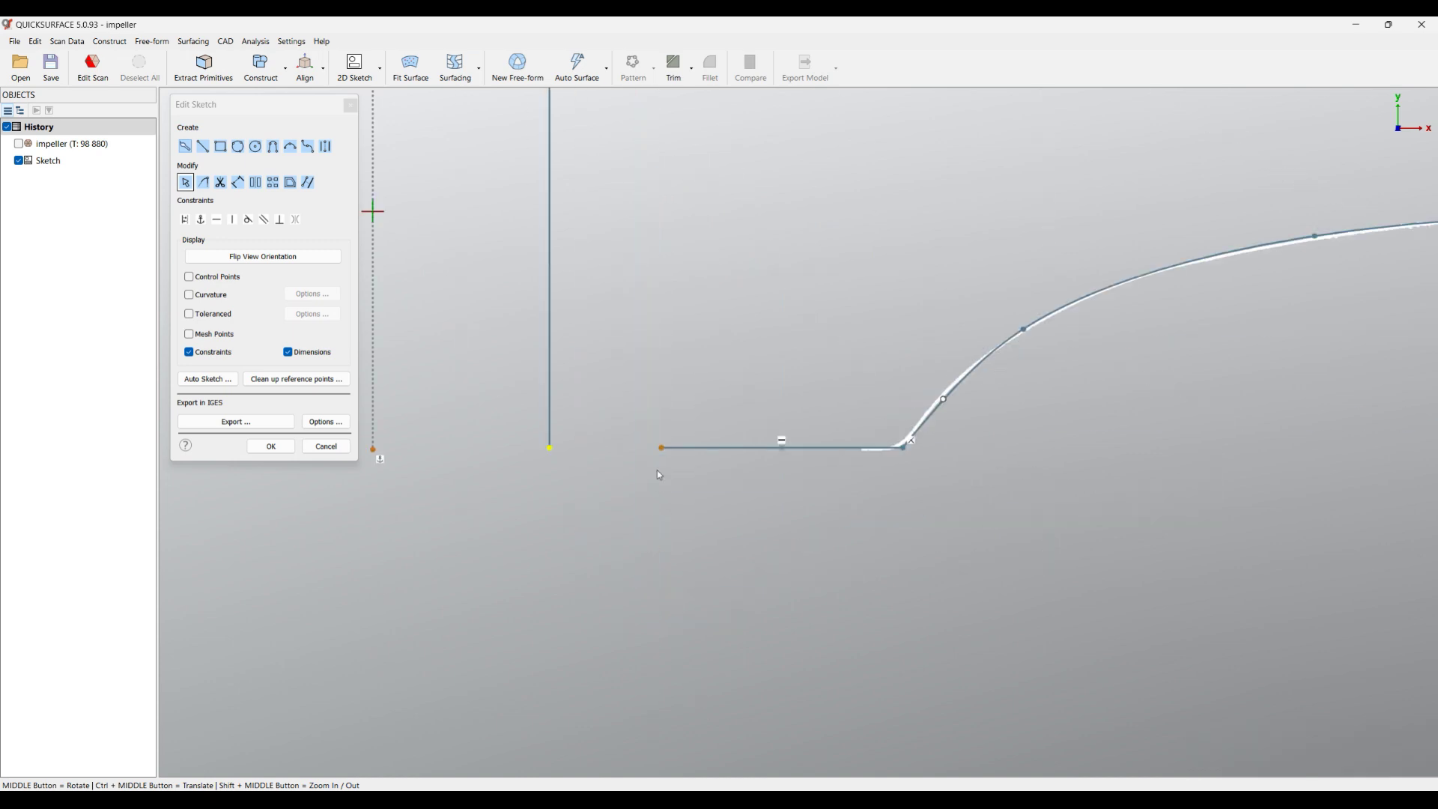
pyautogui.moveTo(667, 454); pyautogui.dragTo(553, 455)
# Draw a 17.218 mm radius arc tangent to the hub's outer wall and the rim's upper line, following the curved hub outline.
pyautogui.scroll(-6, 576, 528)
pyautogui.scroll(2, 615, 487)
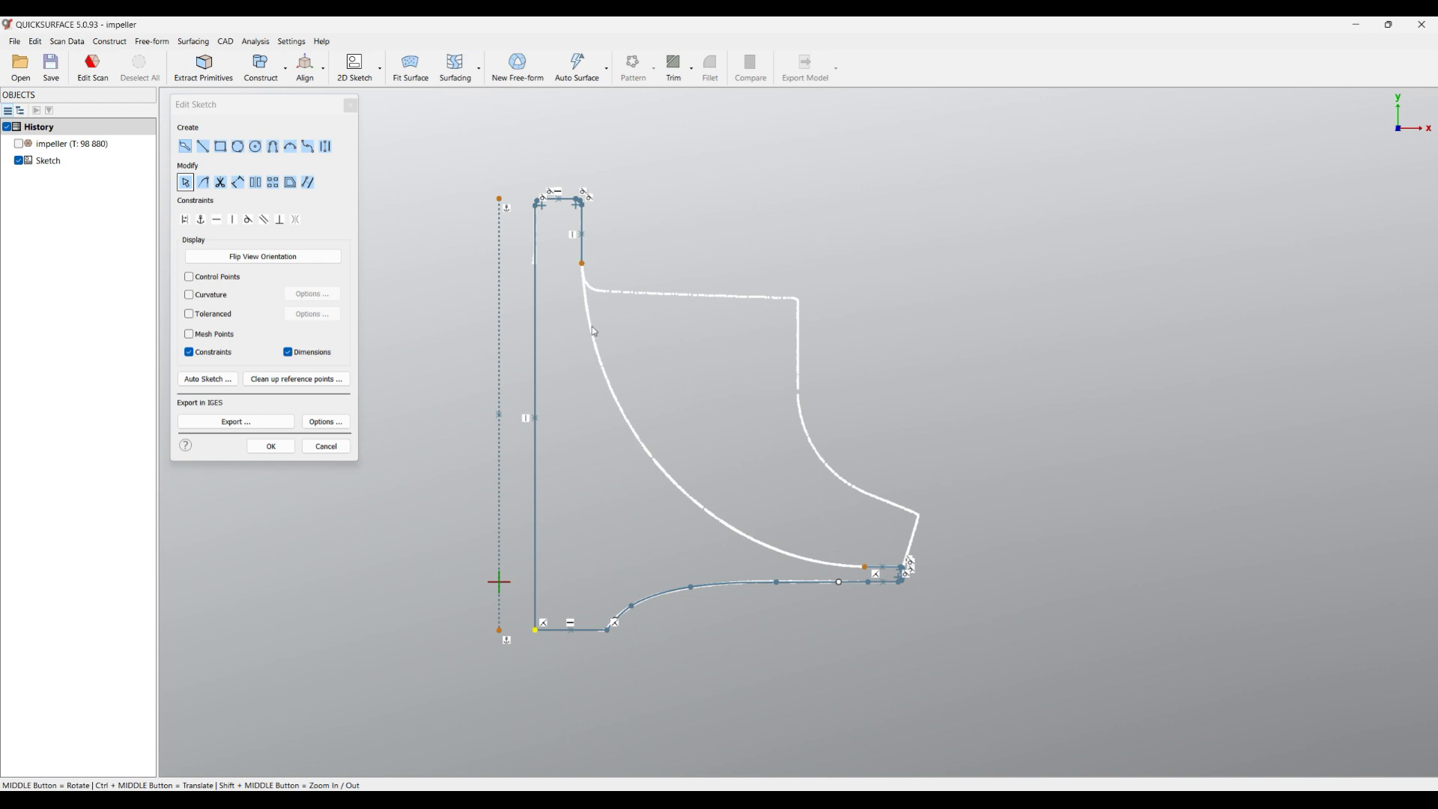
pyautogui.click(274, 148)
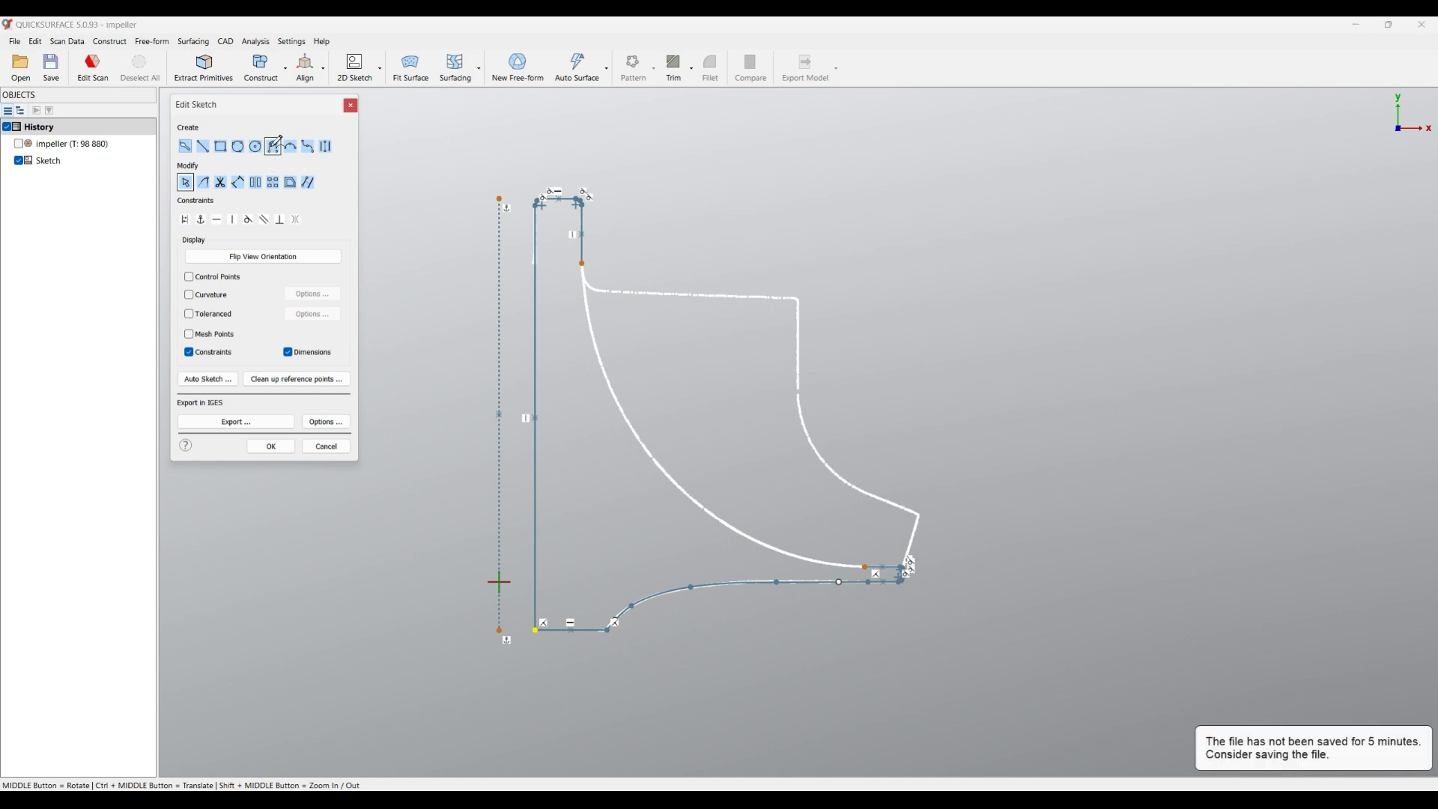
pyautogui.click(584, 263)
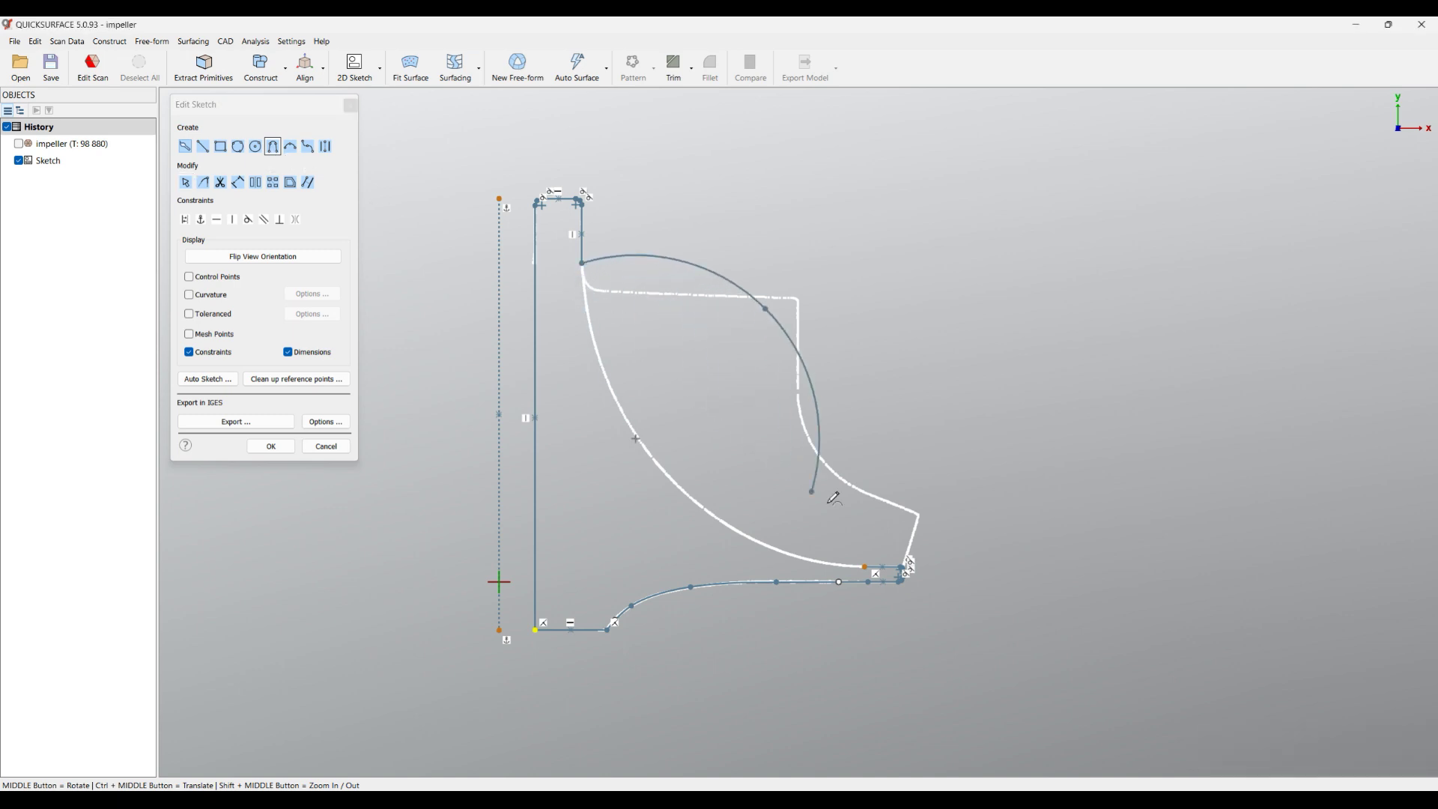
pyautogui.click(869, 563)
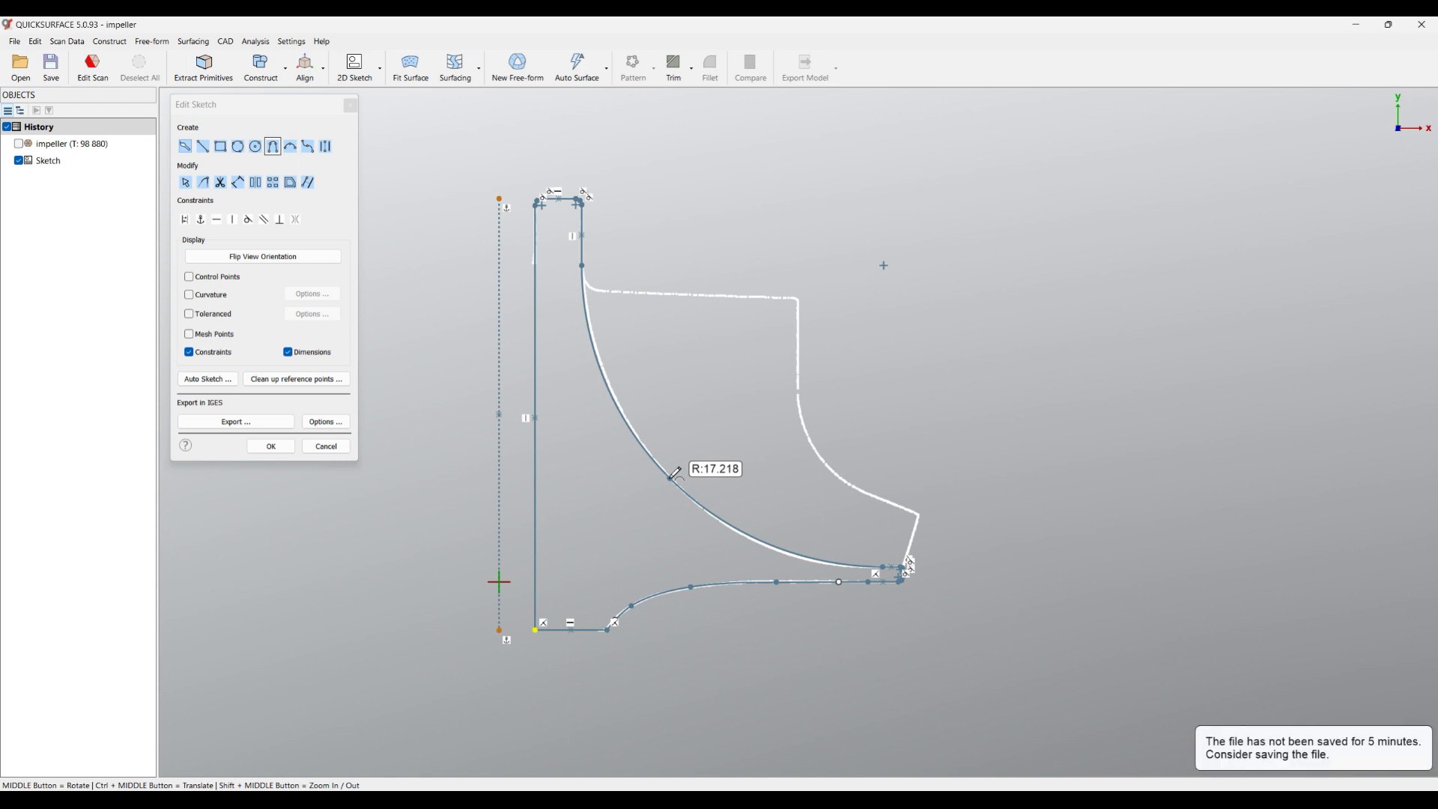
pyautogui.click(675, 473)
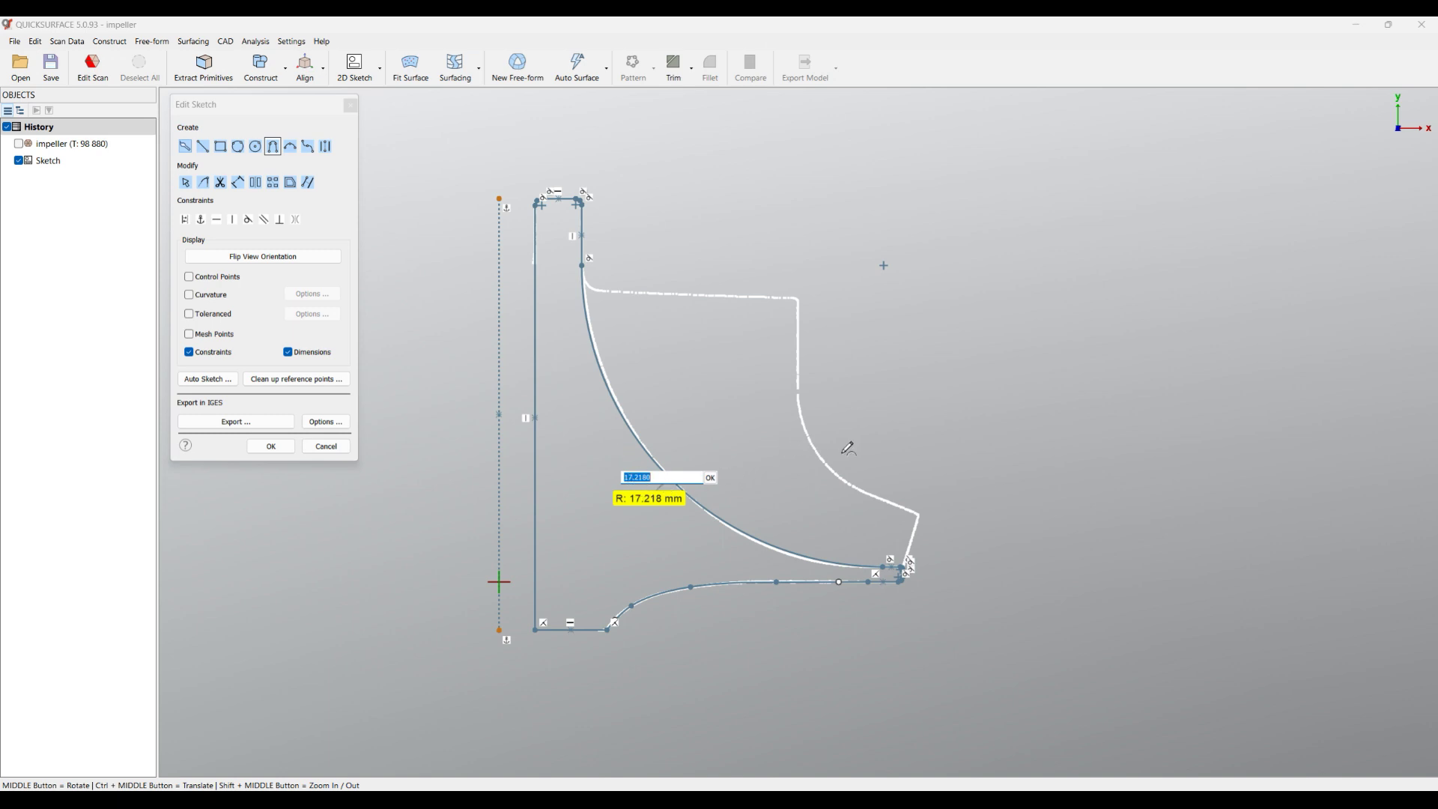
pyautogui.scroll(-3, 849, 448)
pyautogui.scroll(2, 814, 455)
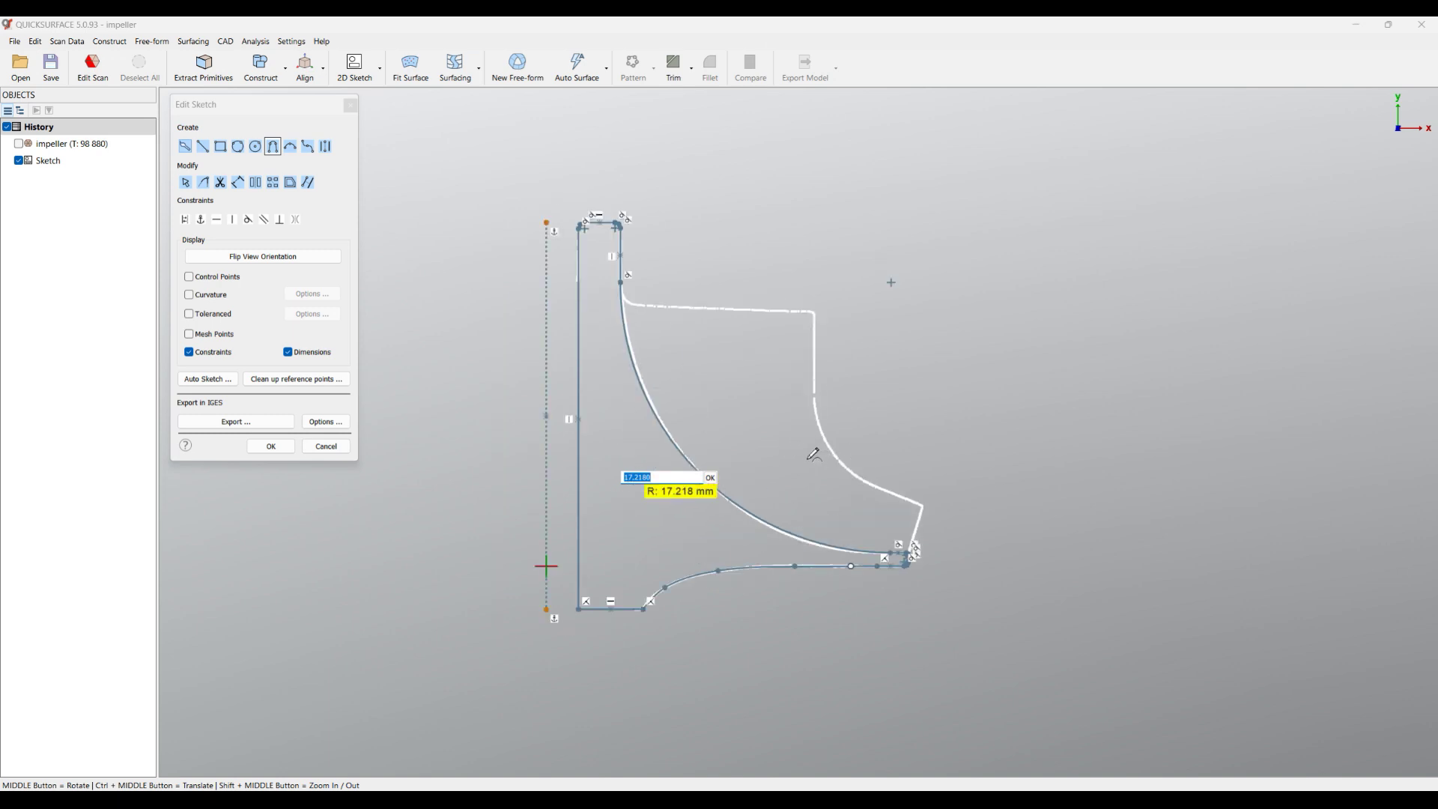
pyautogui.press('Return')
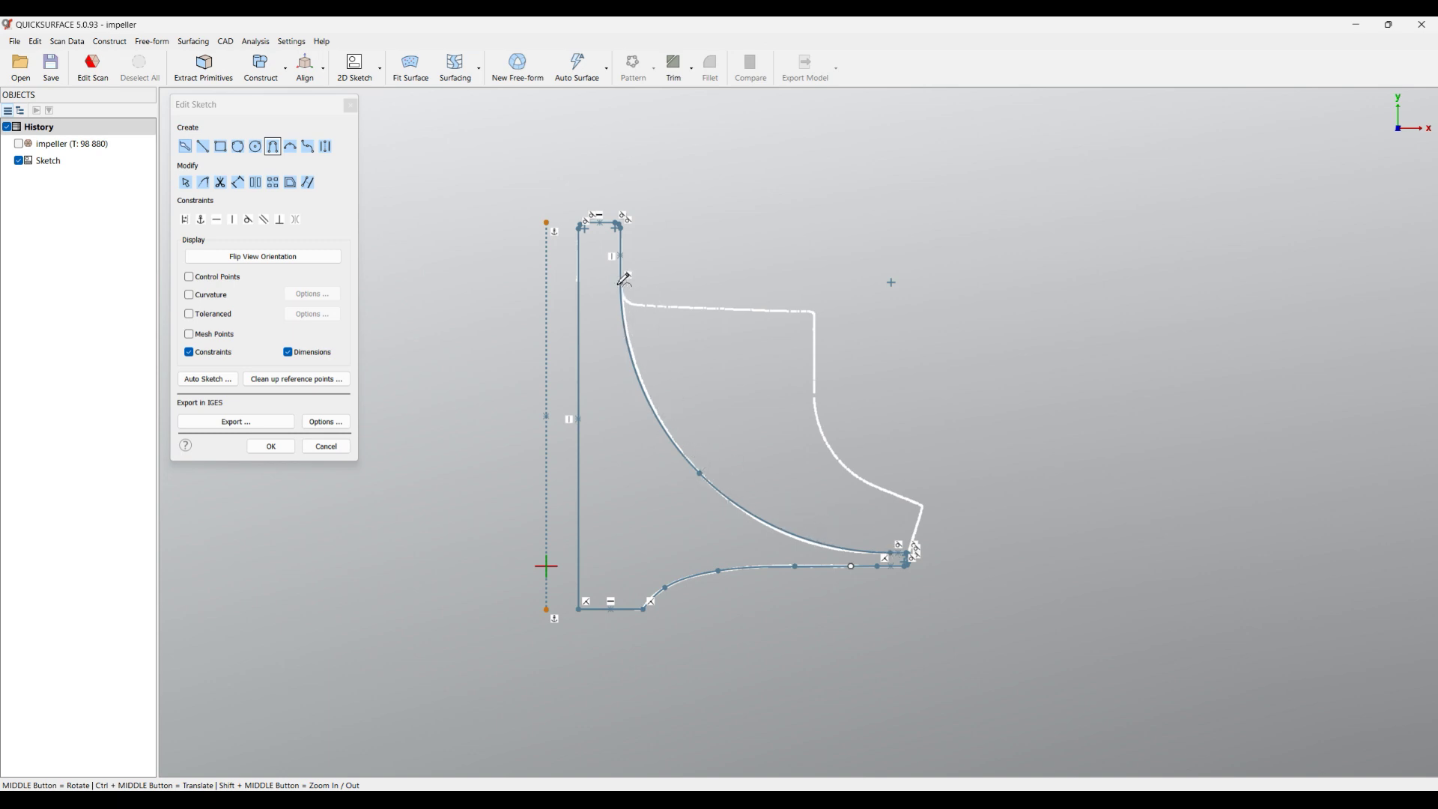
# Make the underside spline tangent to the rim's lower line and accept the closed profile sketch.
pyautogui.scroll(5, 867, 580)
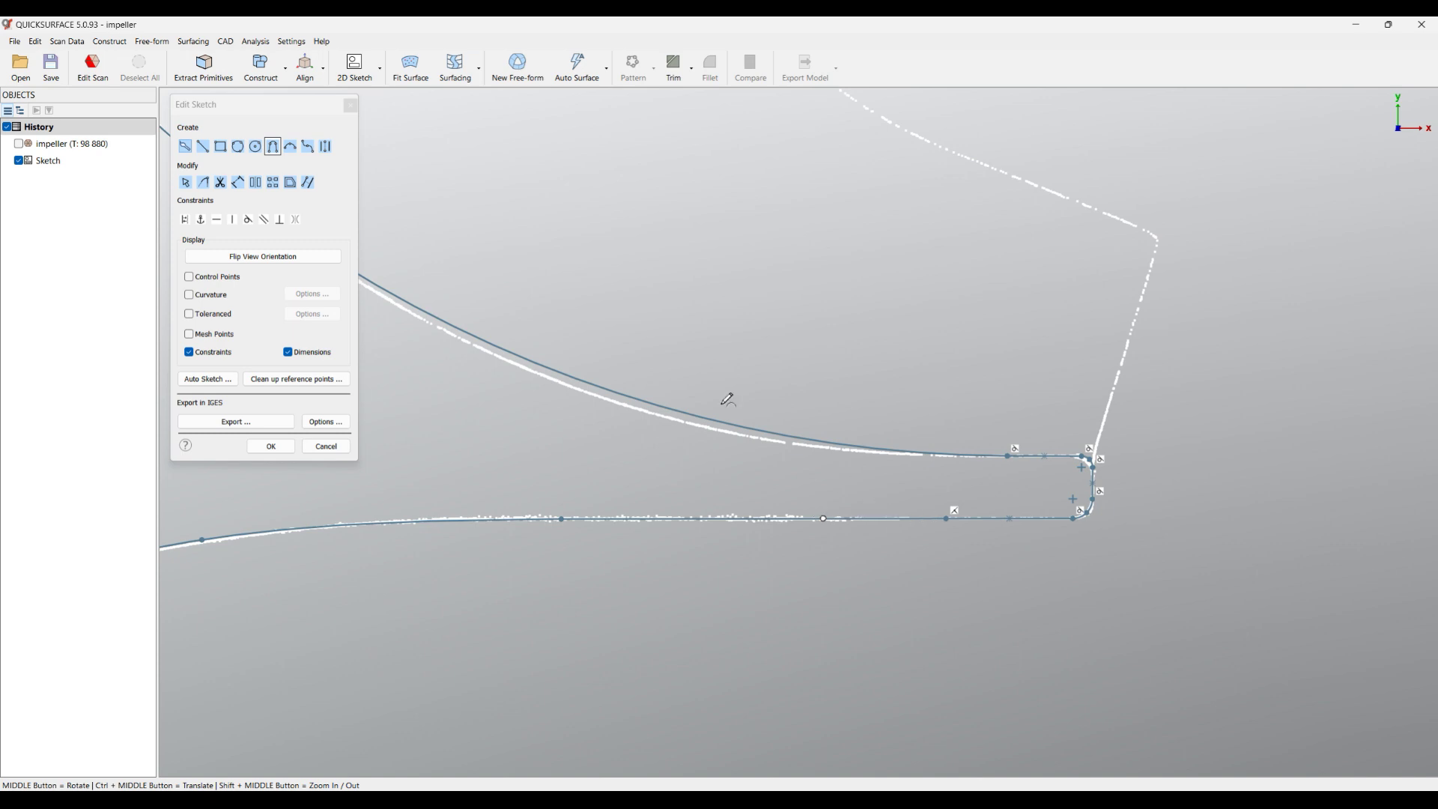
pyautogui.click(186, 183)
pyautogui.click(949, 520)
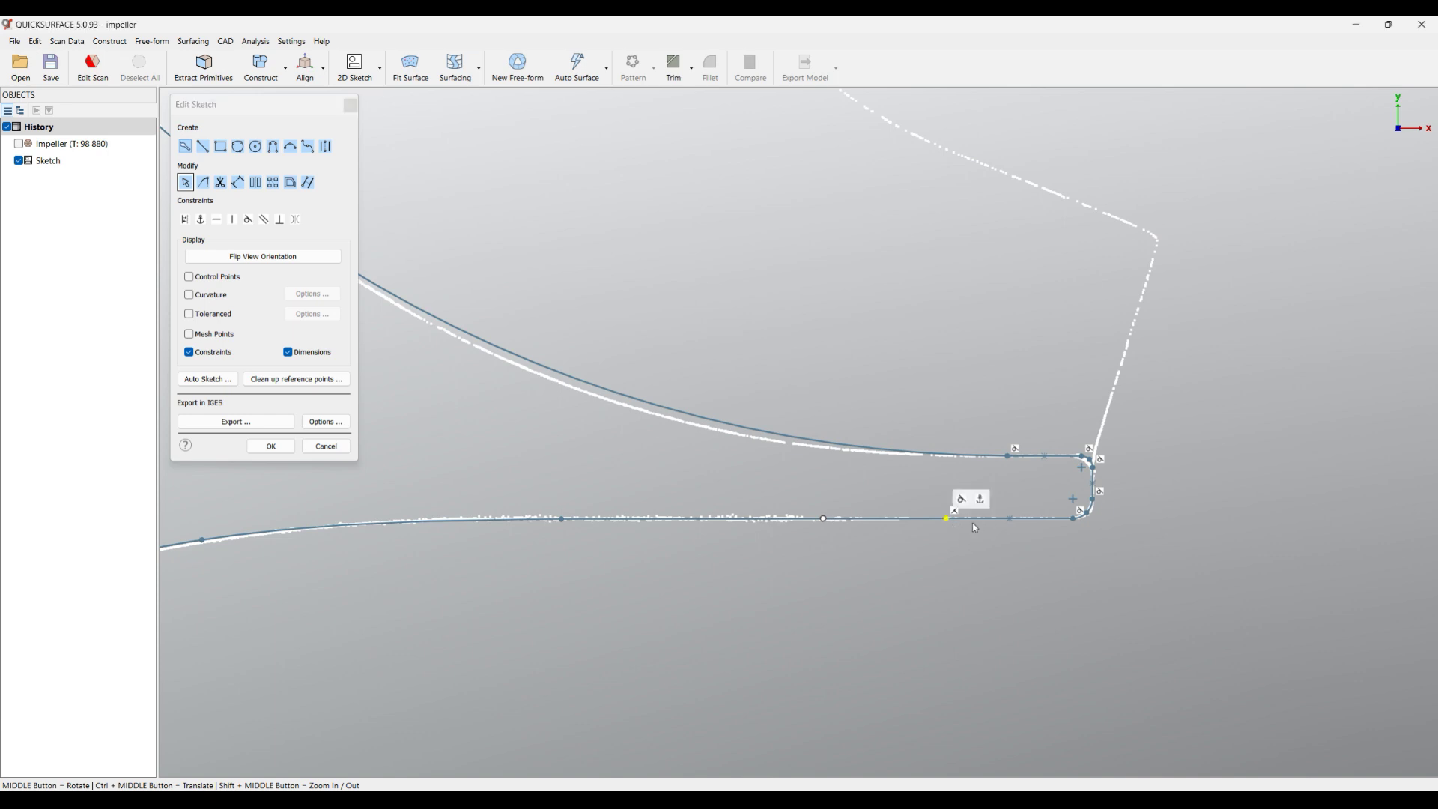
pyautogui.moveTo(996, 528); pyautogui.dragTo(990, 541, button='middle')
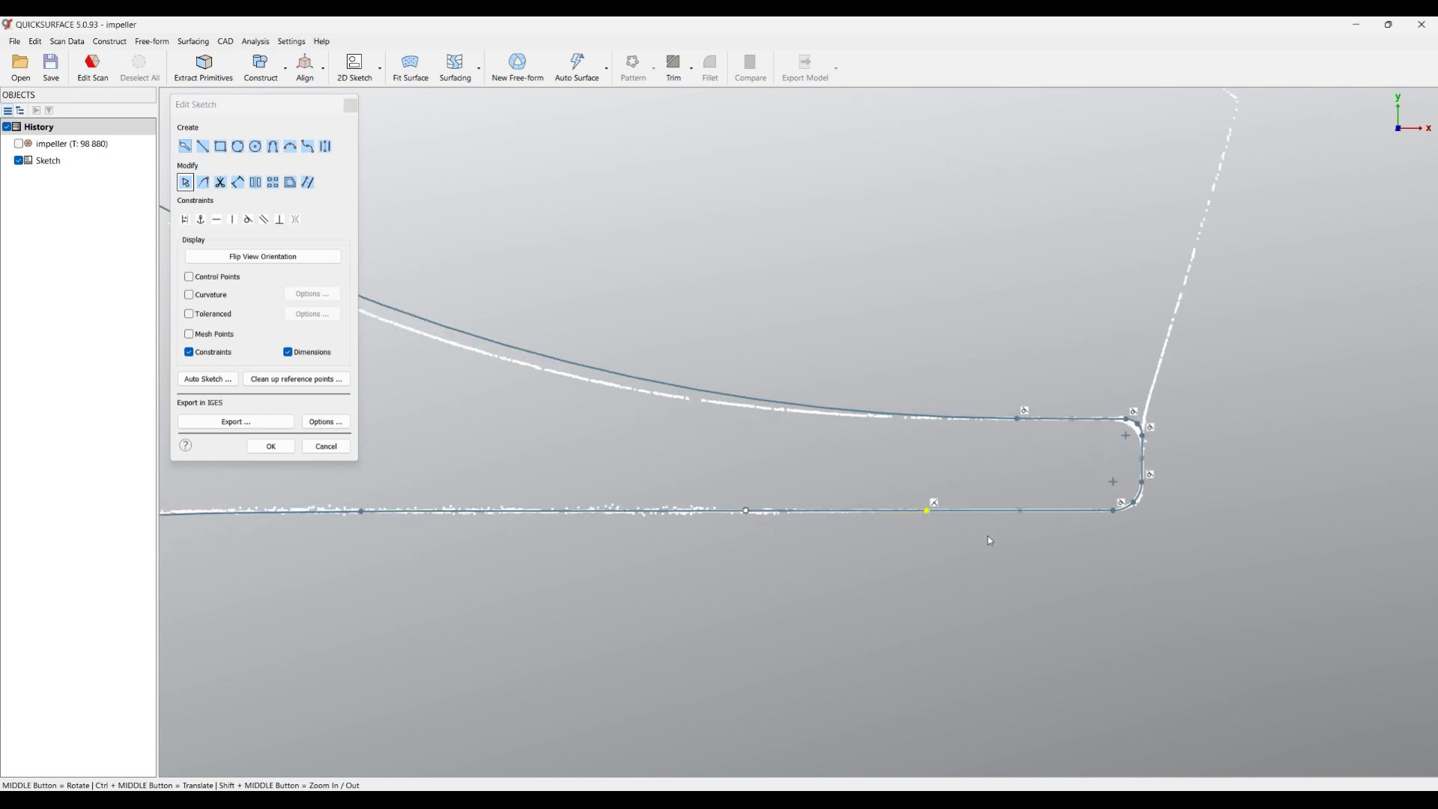
pyautogui.click(930, 513)
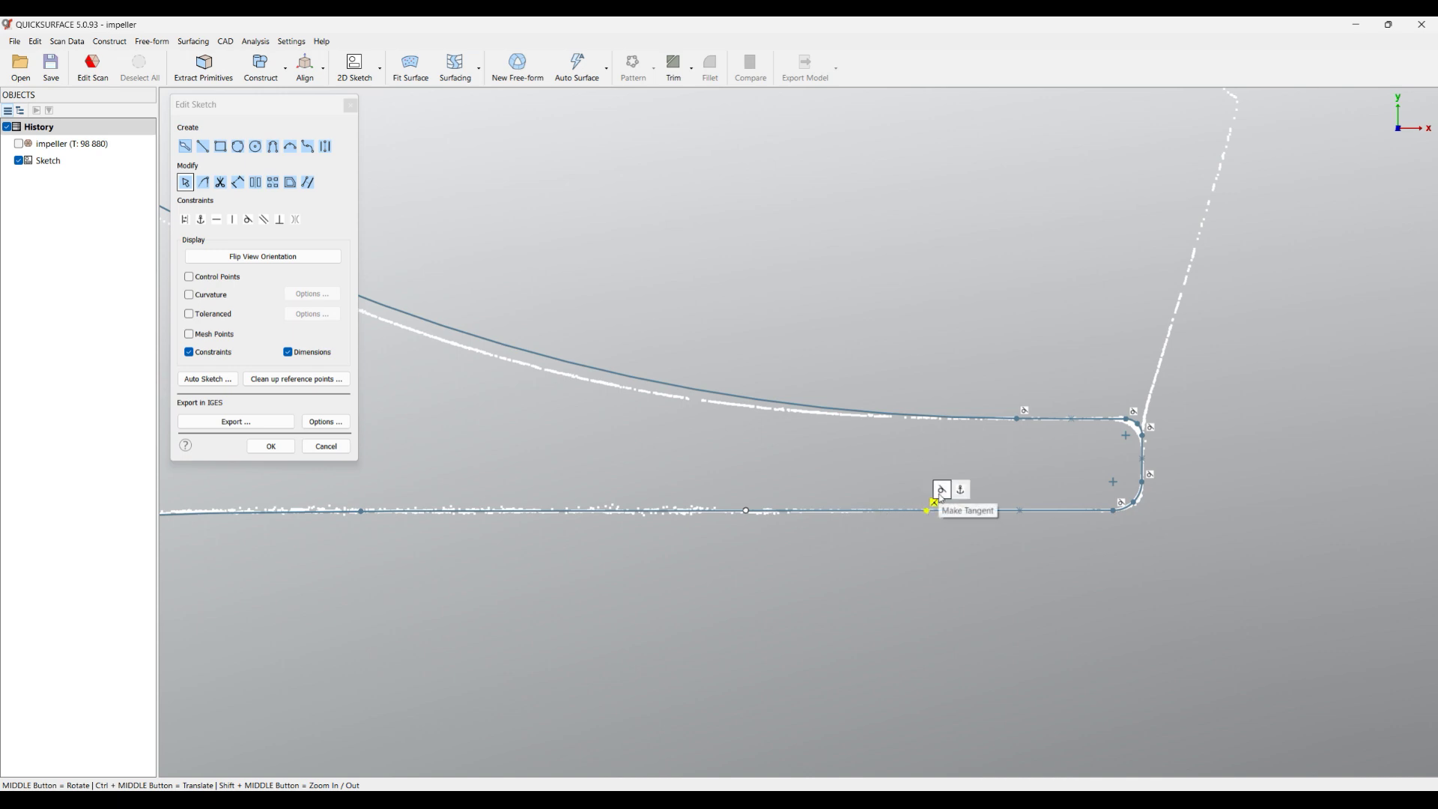
pyautogui.click(942, 491)
pyautogui.scroll(-5, 958, 510)
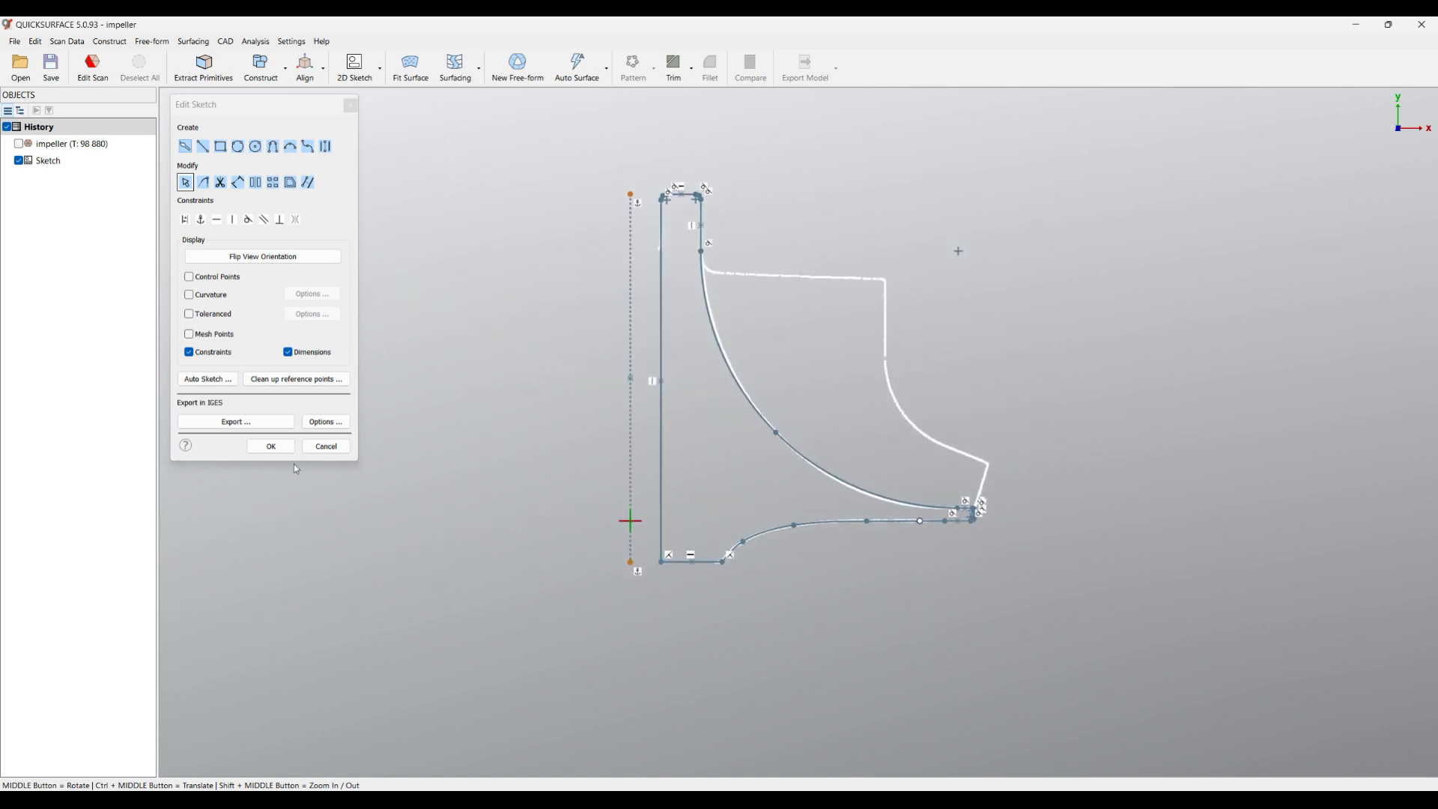
pyautogui.click(271, 447)
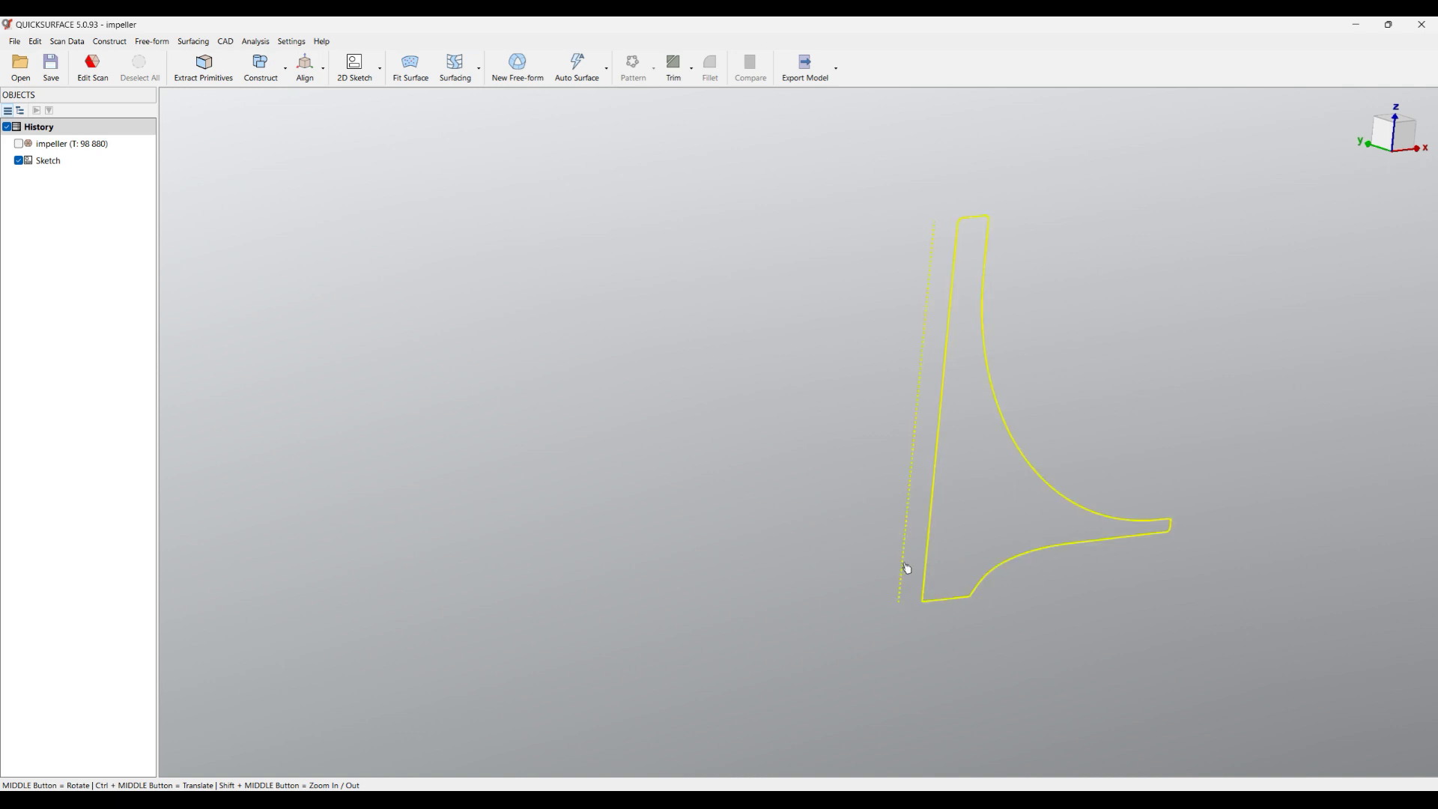
# Revolve the hub and base disc profile a full turn about its sketch axis as a new solid.
pyautogui.click(929, 567)
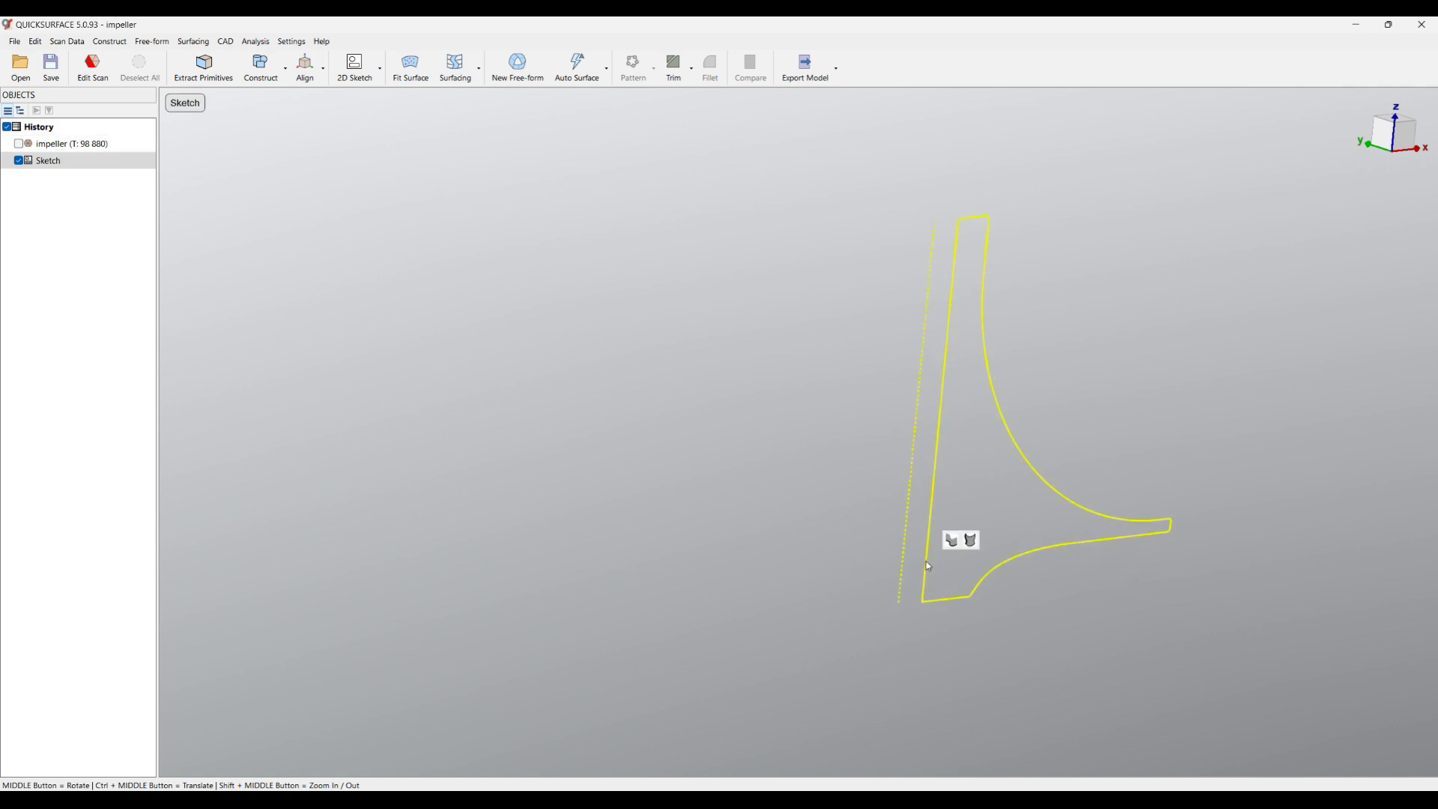
pyautogui.click(971, 541)
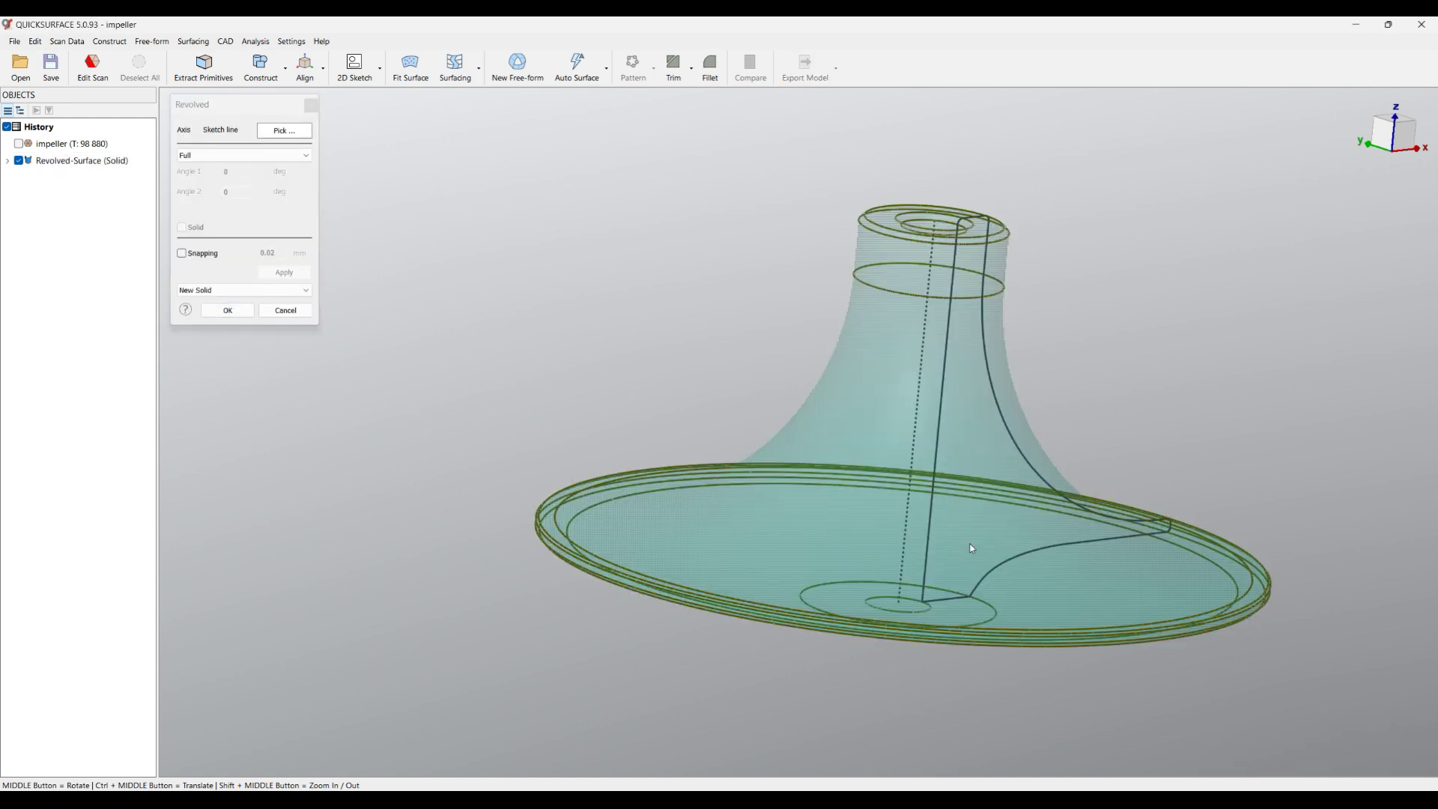
pyautogui.click(227, 310)
pyautogui.moveTo(607, 453); pyautogui.dragTo(1109, 668, button='middle')
pyautogui.moveTo(1087, 615); pyautogui.dragTo(574, 475, button='middle')
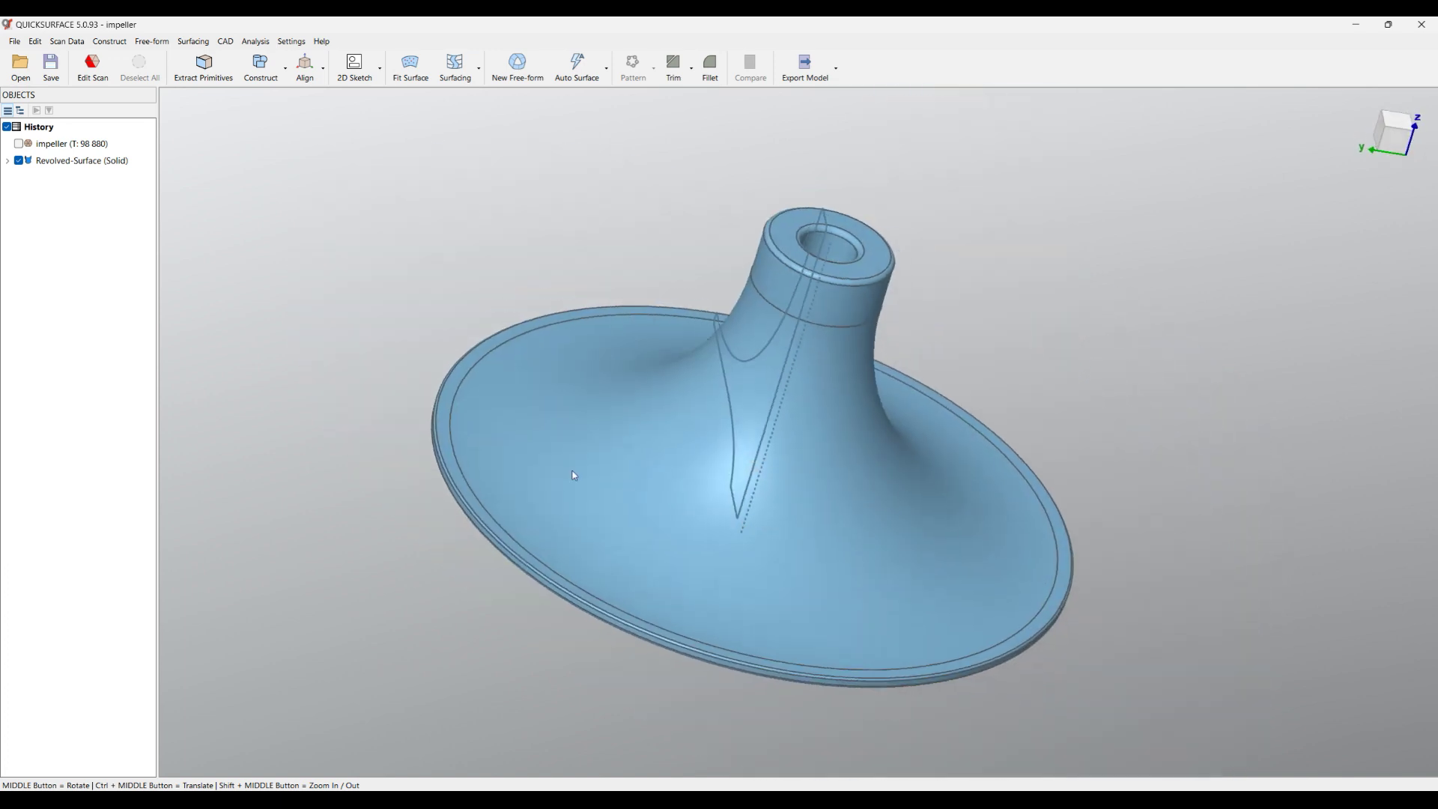
# Hide the revolved solid and its profile sketch, and show the impeller scan.
pyautogui.click(8, 162)
pyautogui.click(30, 178)
pyautogui.moveTo(745, 459)
pyautogui.mouseDown(button='middle')
pyautogui.moveTo(719, 517)
pyautogui.moveTo(616, 487)
pyautogui.mouseUp(button='middle')
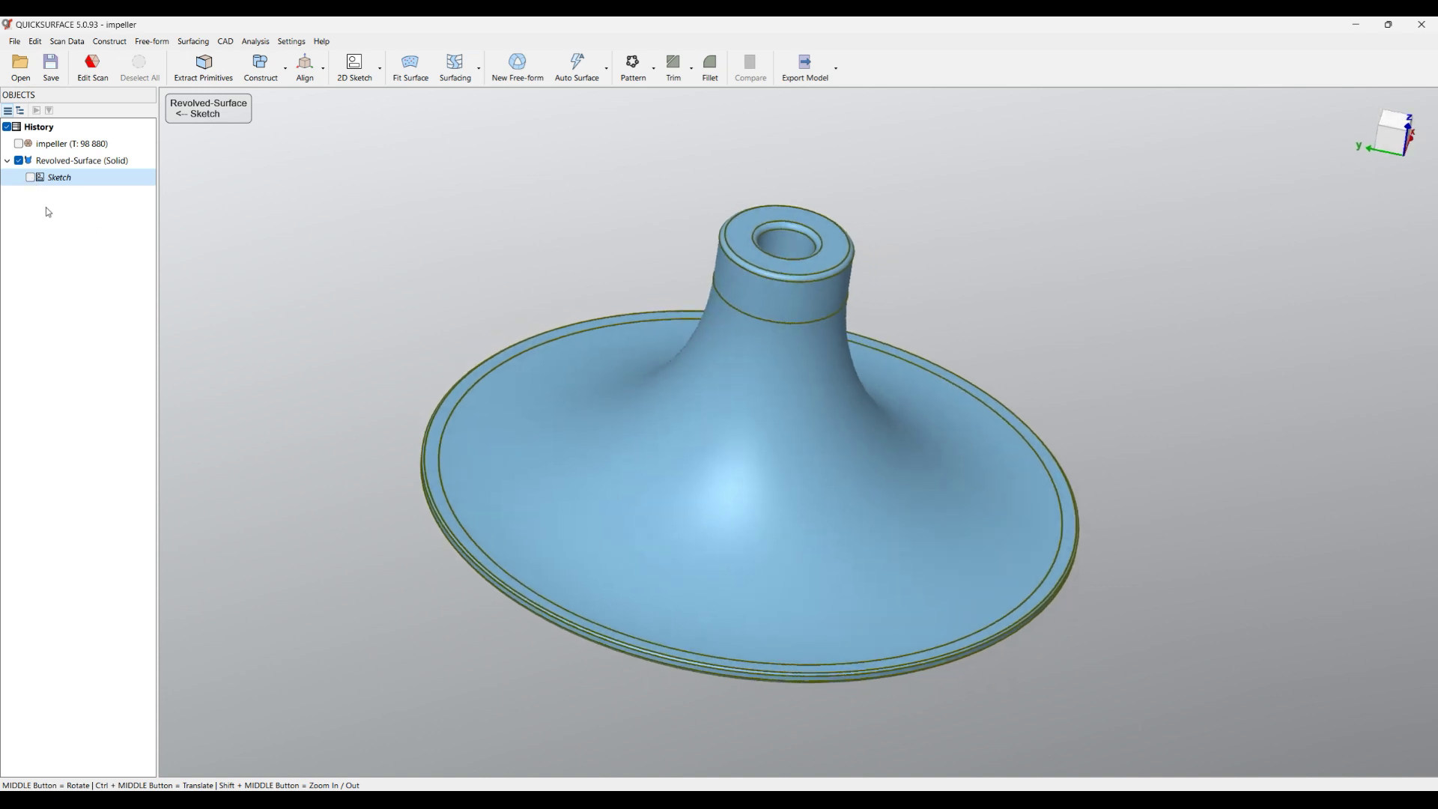
pyautogui.click(18, 161)
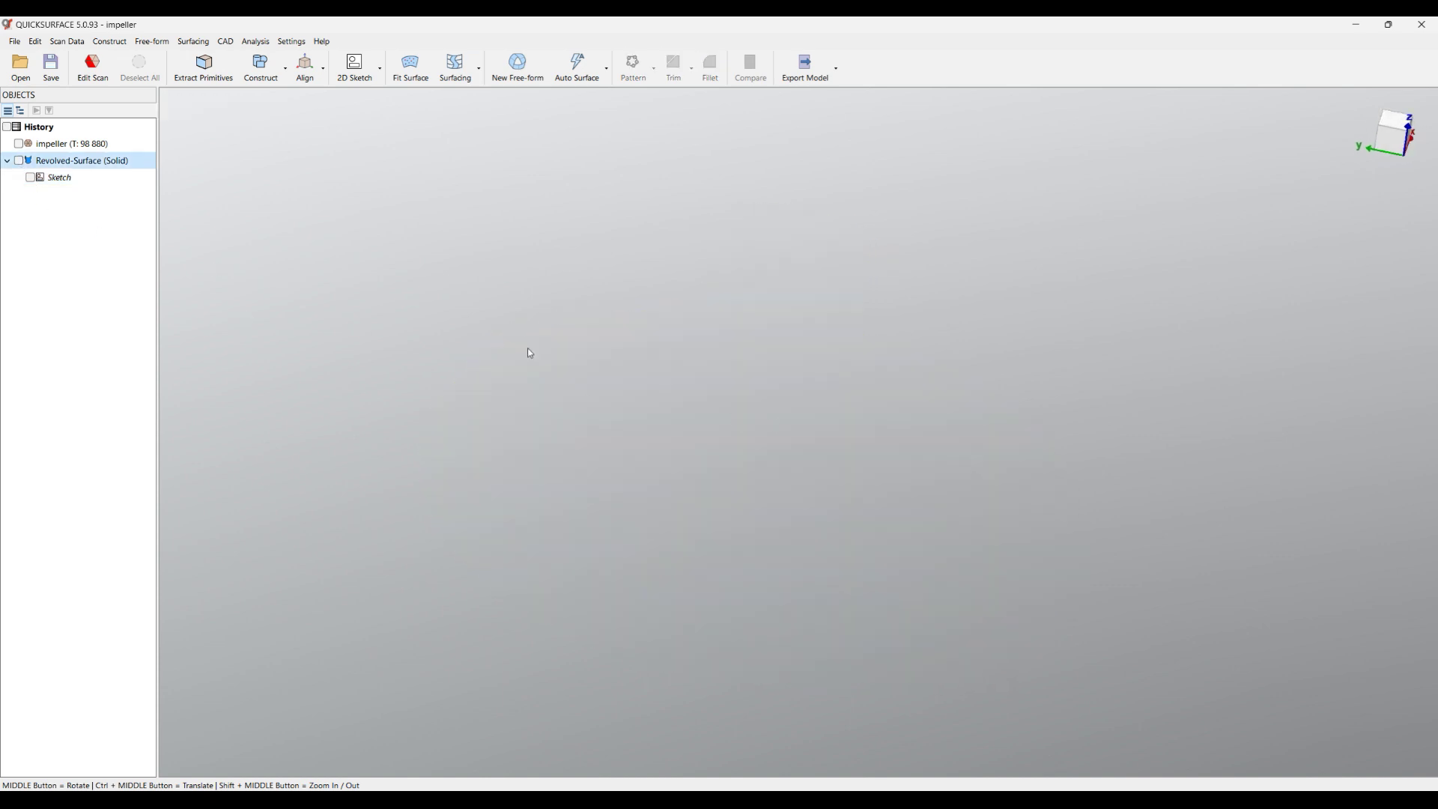
pyautogui.click(19, 144)
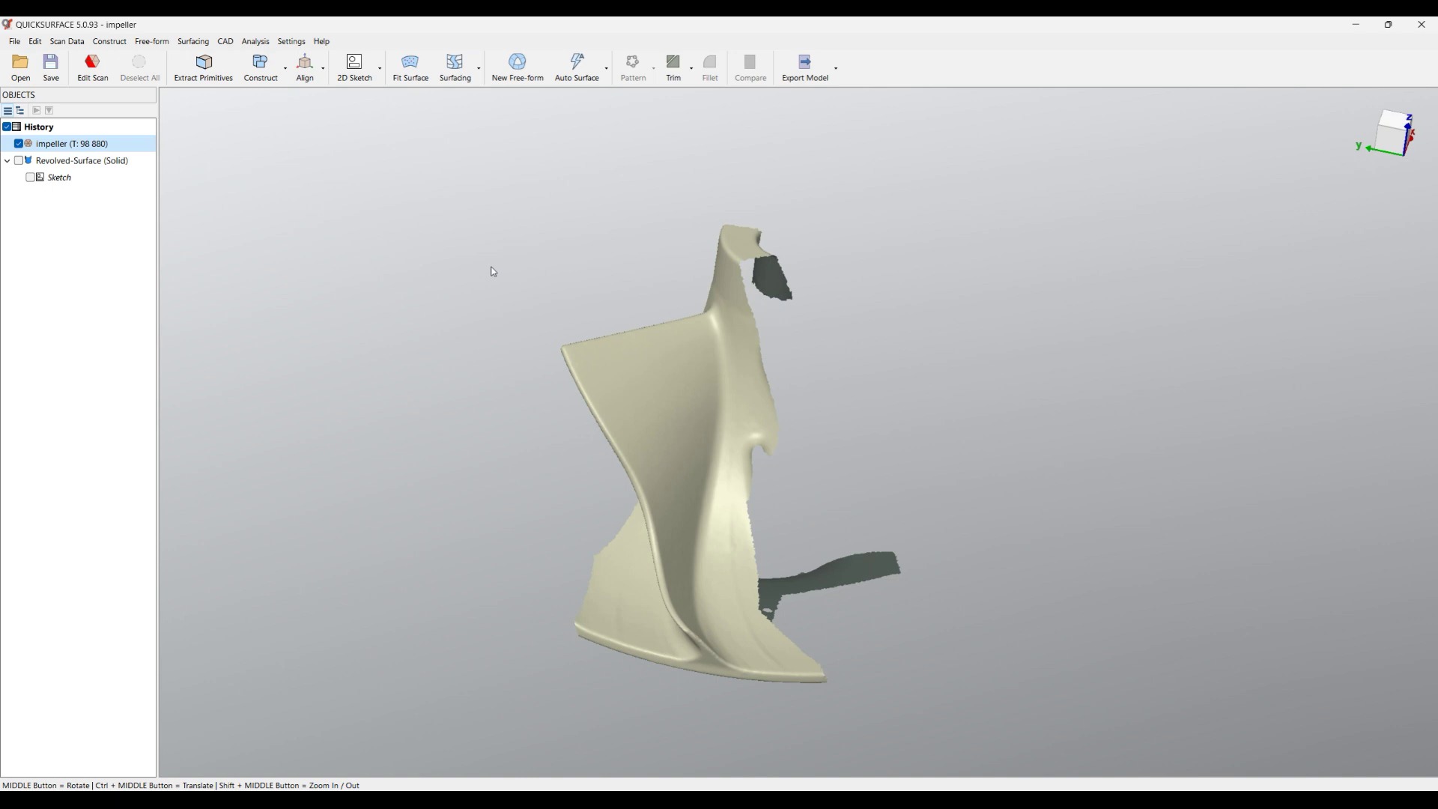
# Create a sketch for a revolved surface about the Z axis, using the outline of the mesh.
pyautogui.click(354, 67)
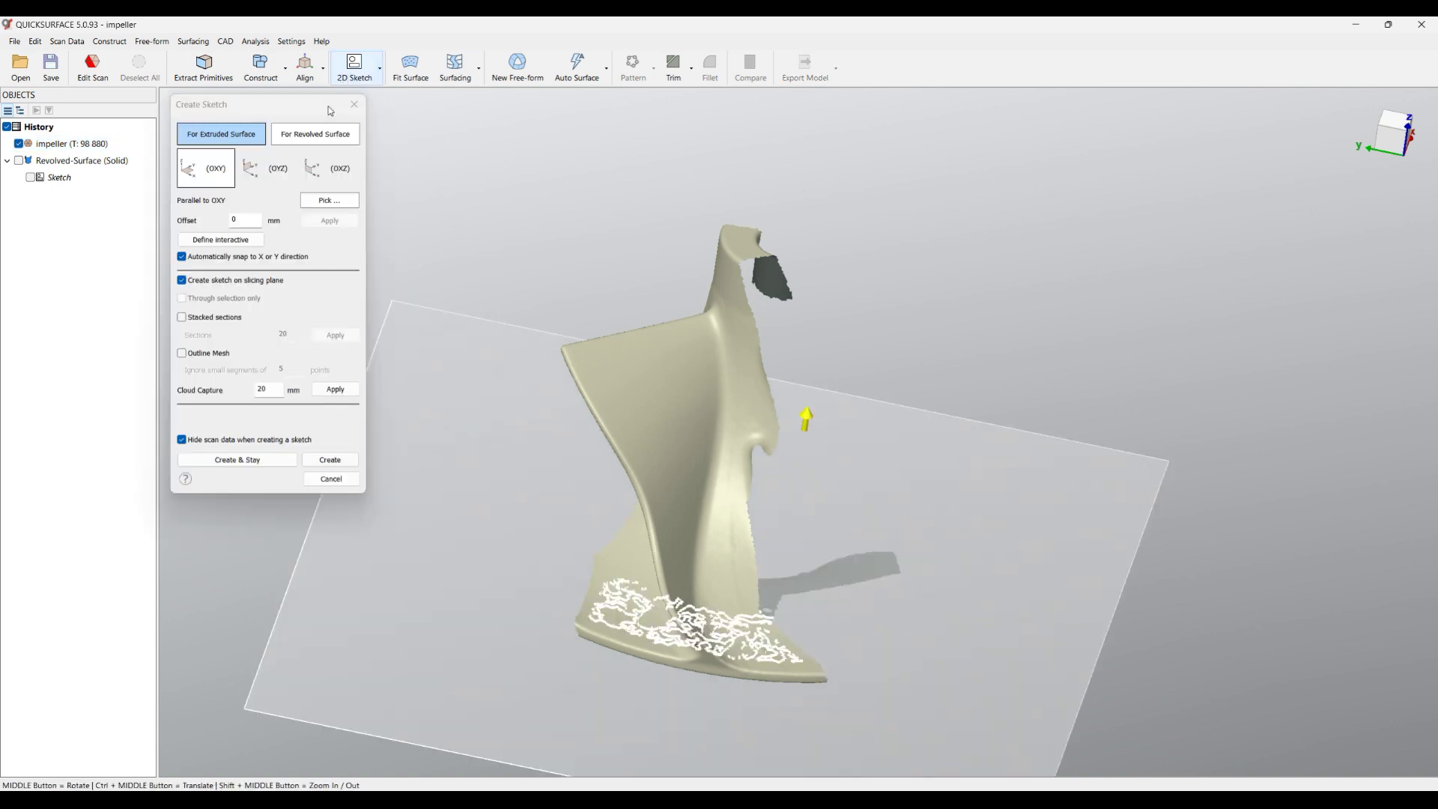
pyautogui.click(305, 135)
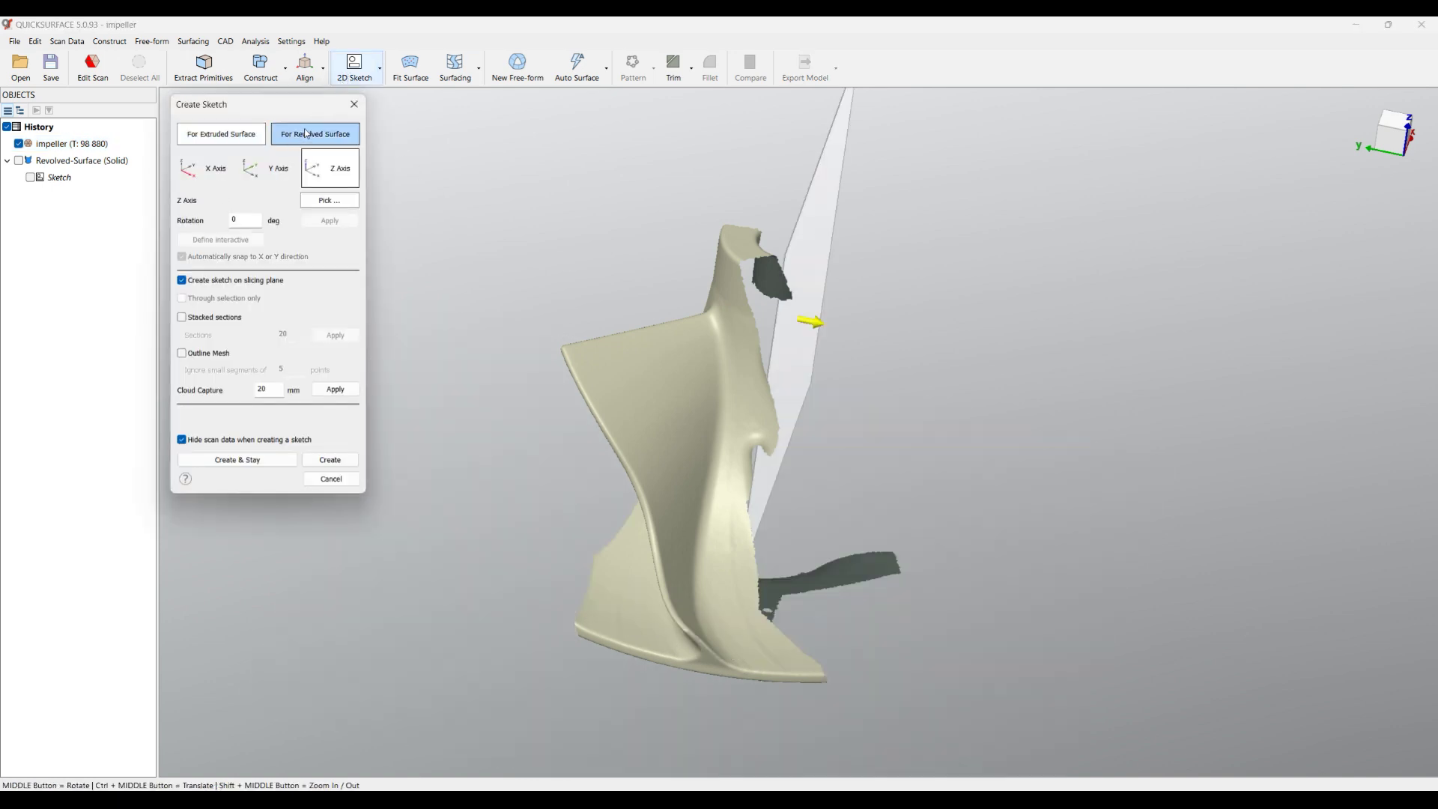
pyautogui.click(207, 359)
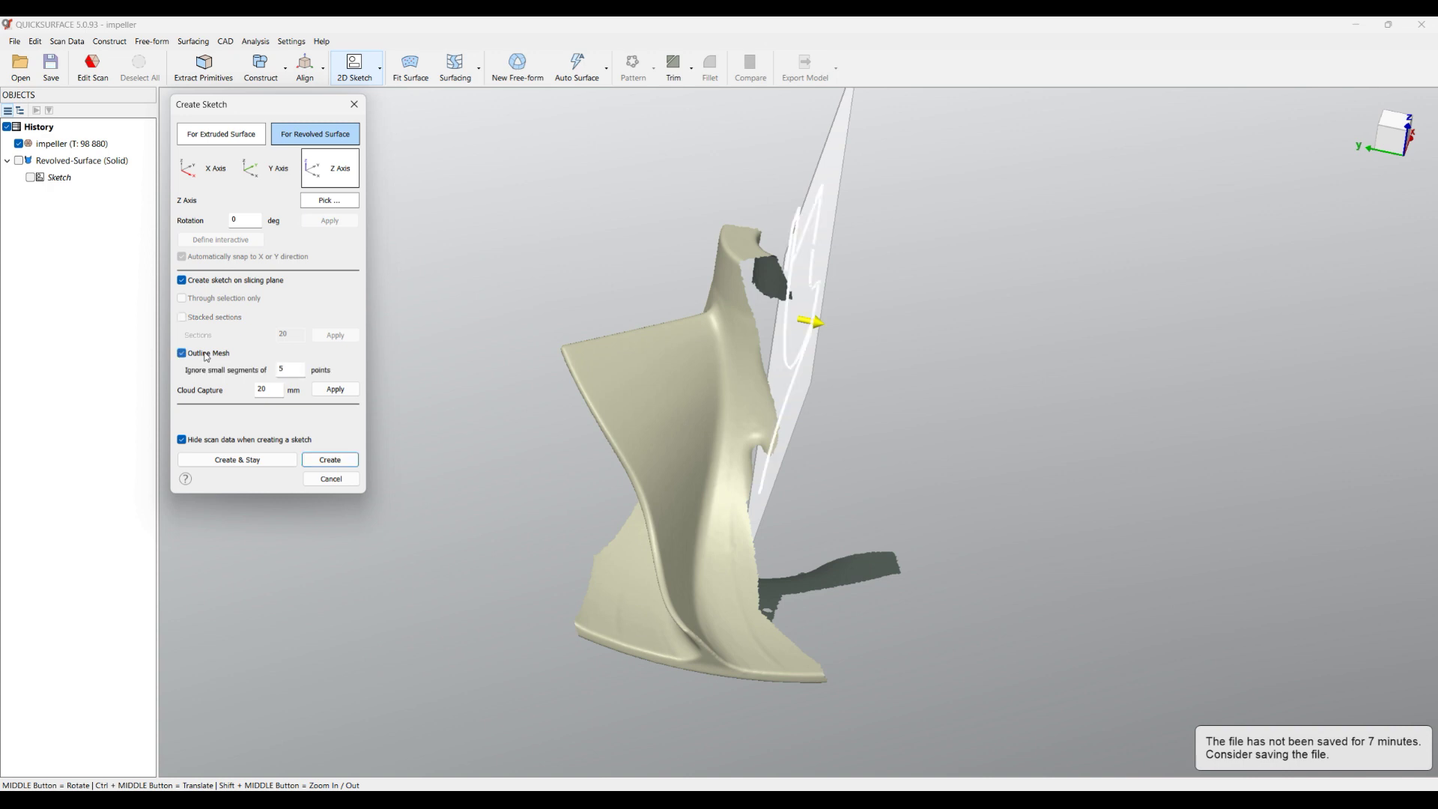
pyautogui.click(329, 460)
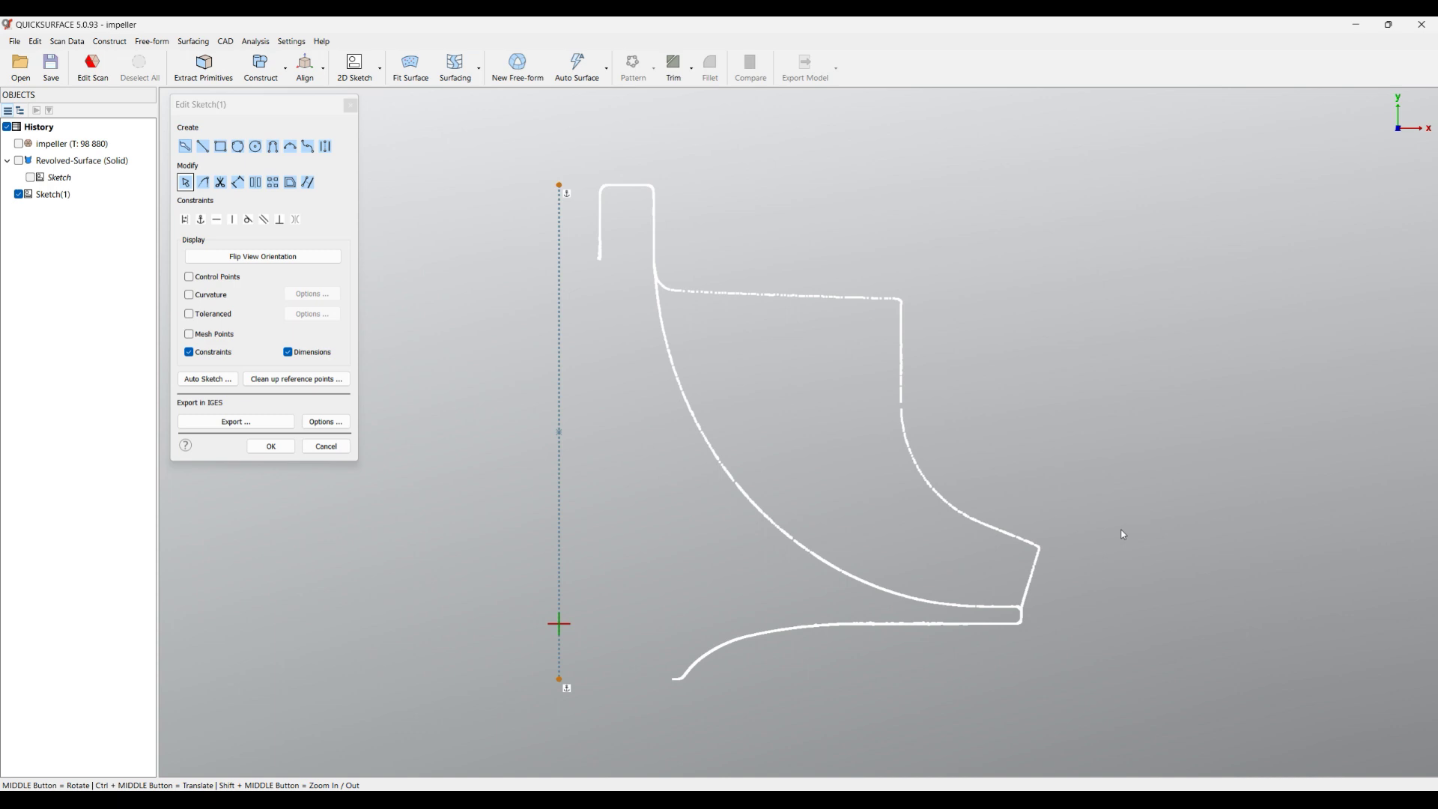
# Fit lines to the blade outline's upper edge, outer vertical edge, lower sloping edge and short end edge.
pyautogui.scroll(2, 880, 339)
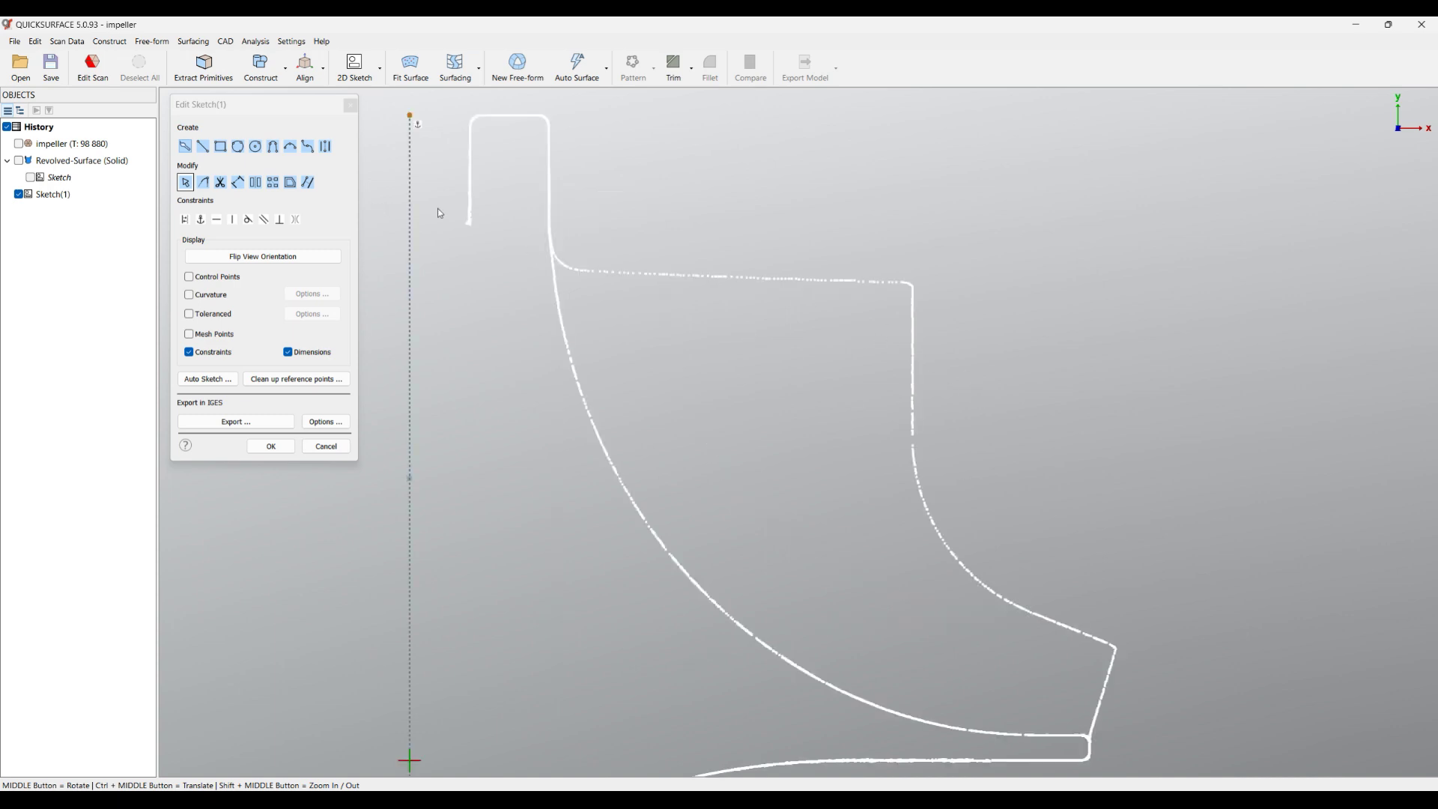
pyautogui.click(190, 152)
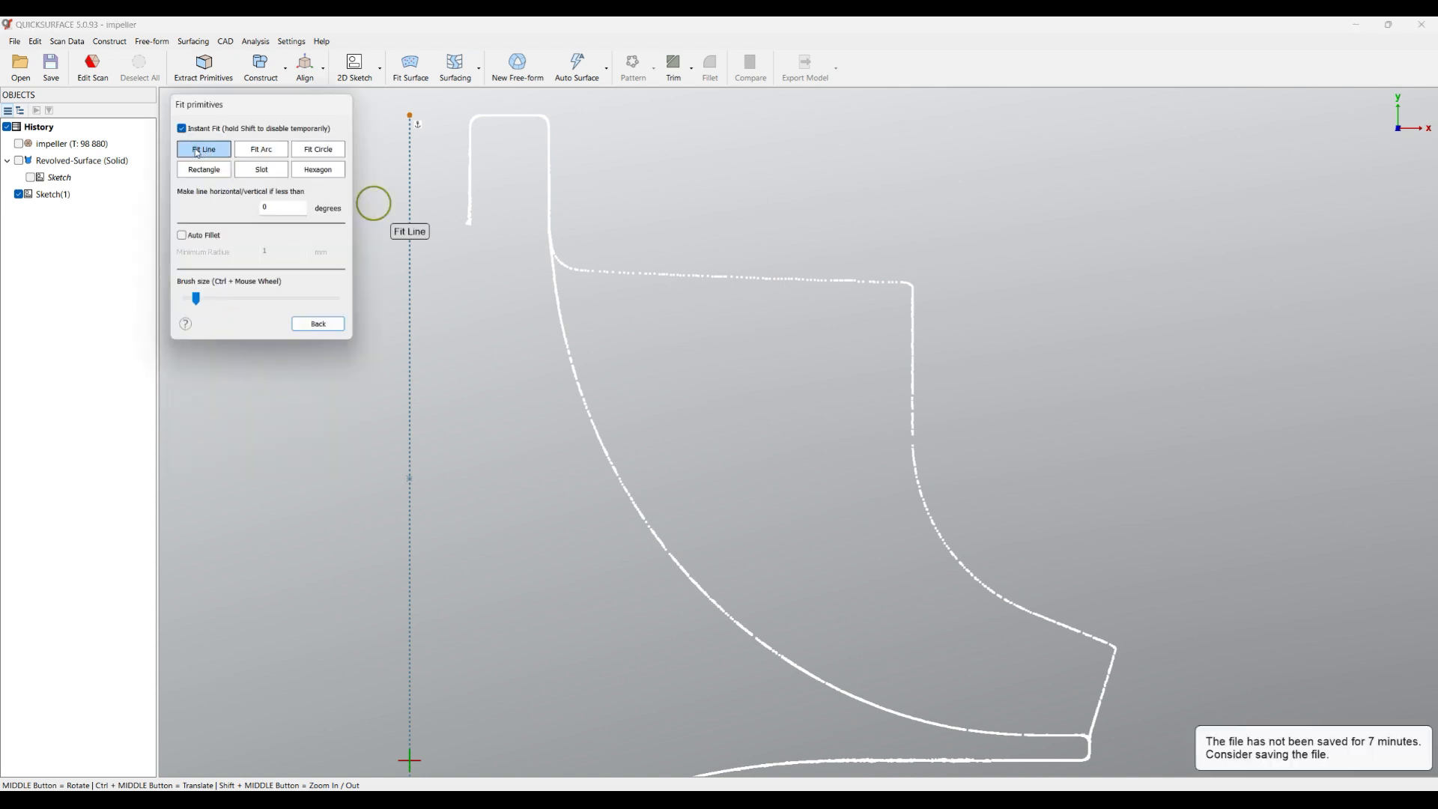
pyautogui.moveTo(873, 287); pyautogui.dragTo(600, 279)
pyautogui.moveTo(920, 317); pyautogui.dragTo(916, 401)
pyautogui.moveTo(1097, 645)
pyautogui.mouseDown()
pyautogui.moveTo(1021, 607)
pyautogui.moveTo(1110, 680)
pyautogui.moveTo(1093, 720)
pyautogui.mouseUp()
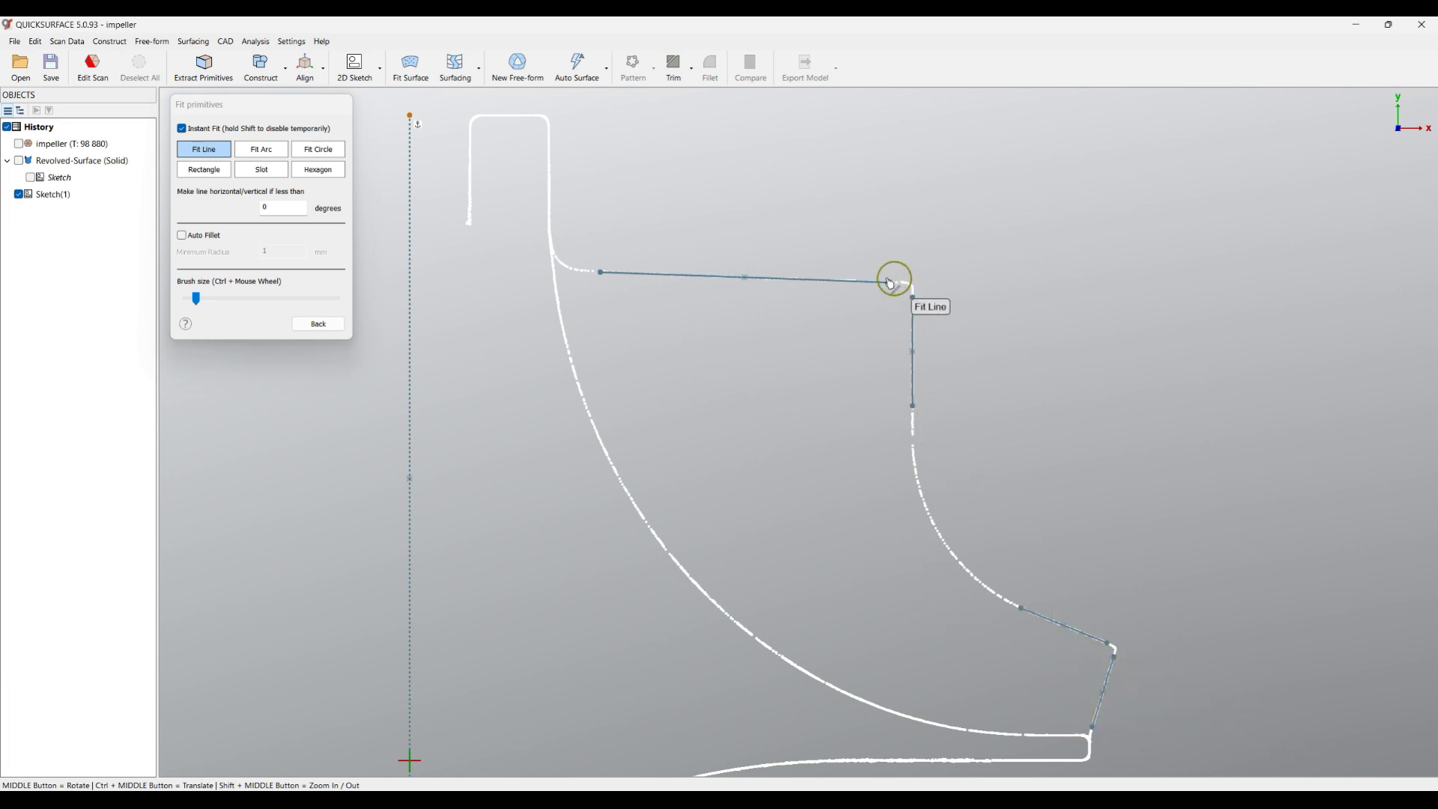
pyautogui.click(318, 325)
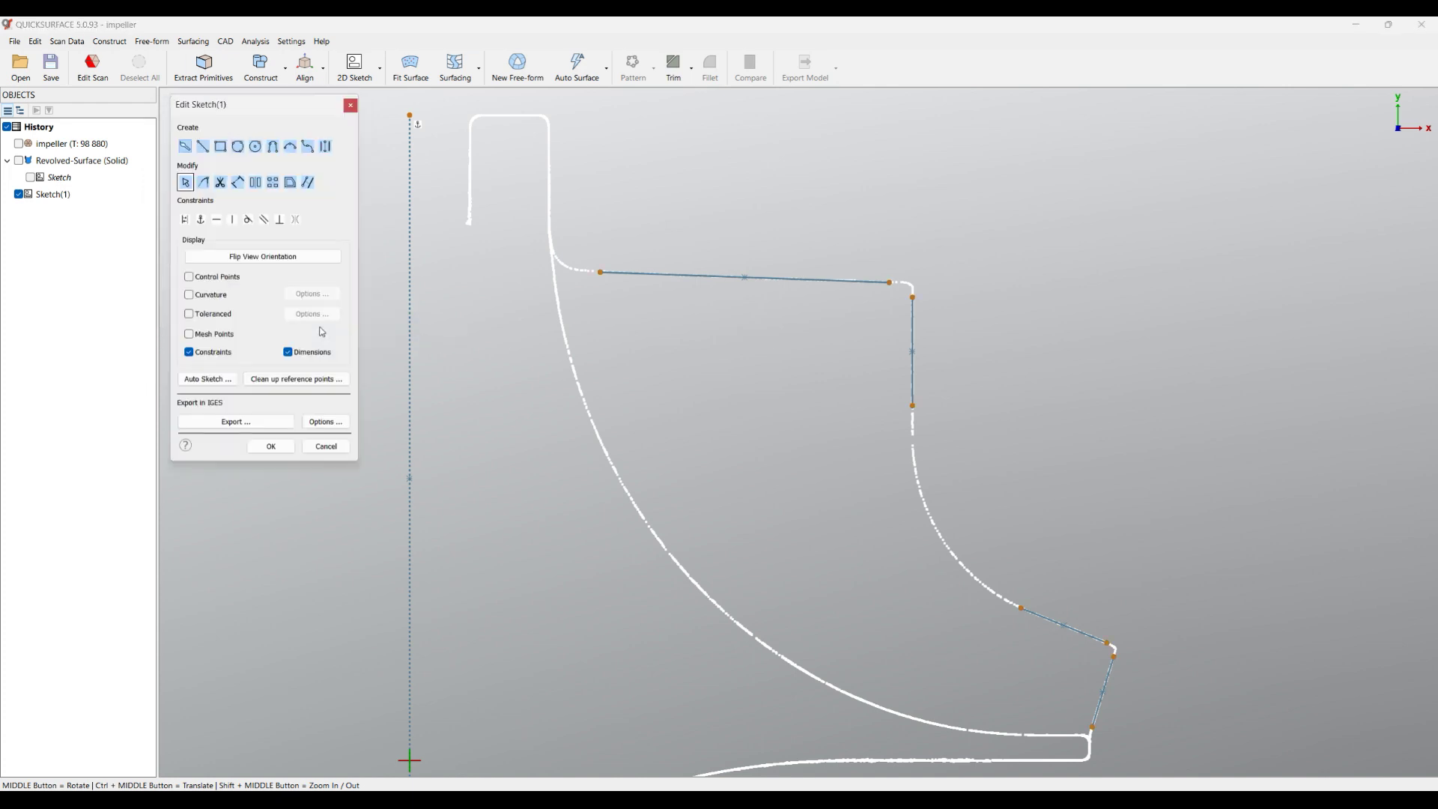
# Join the blade outline's upper outer corner sharply, undoing its auto fillet, and corner-trim the sloping edge with the short end edge.
pyautogui.click(209, 184)
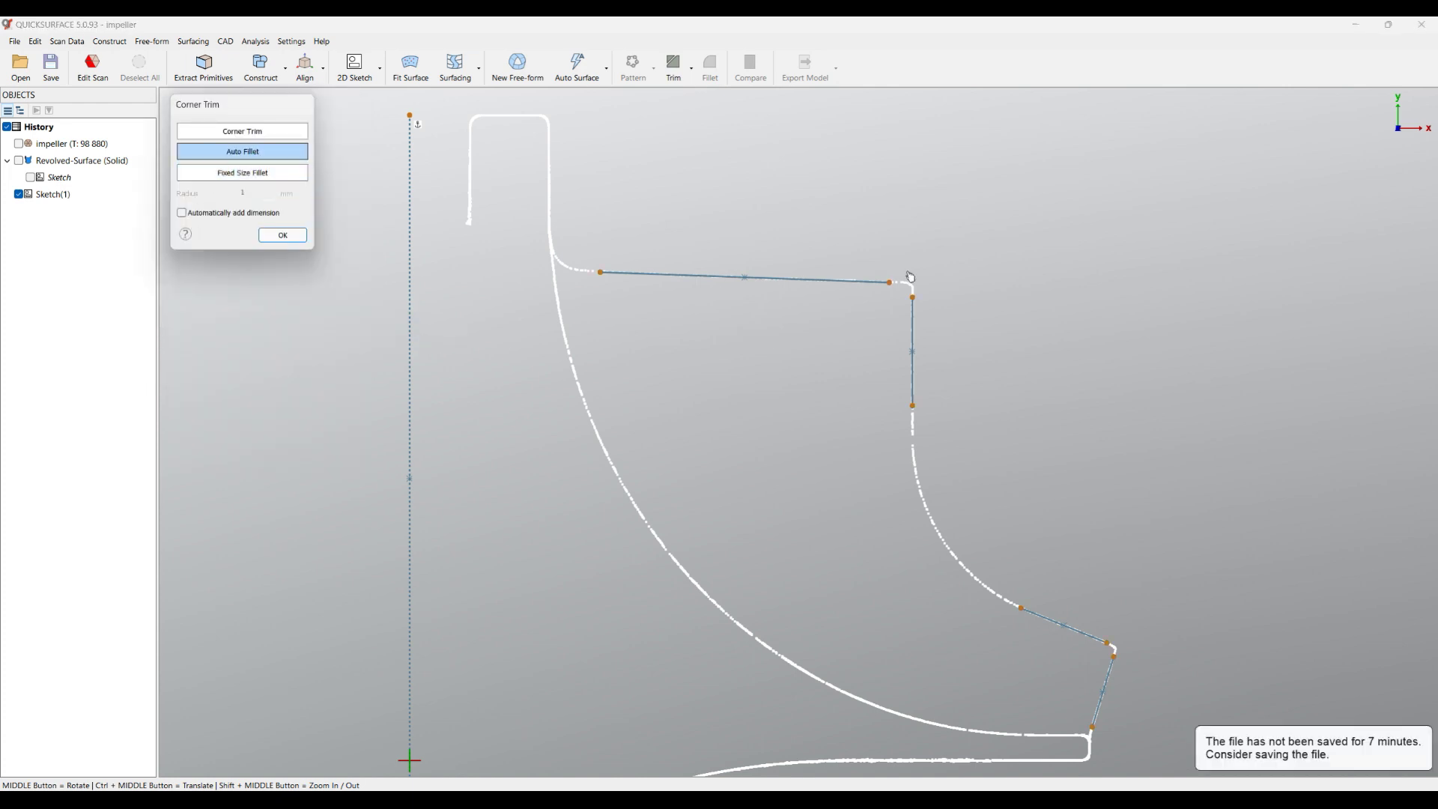
pyautogui.click(925, 312)
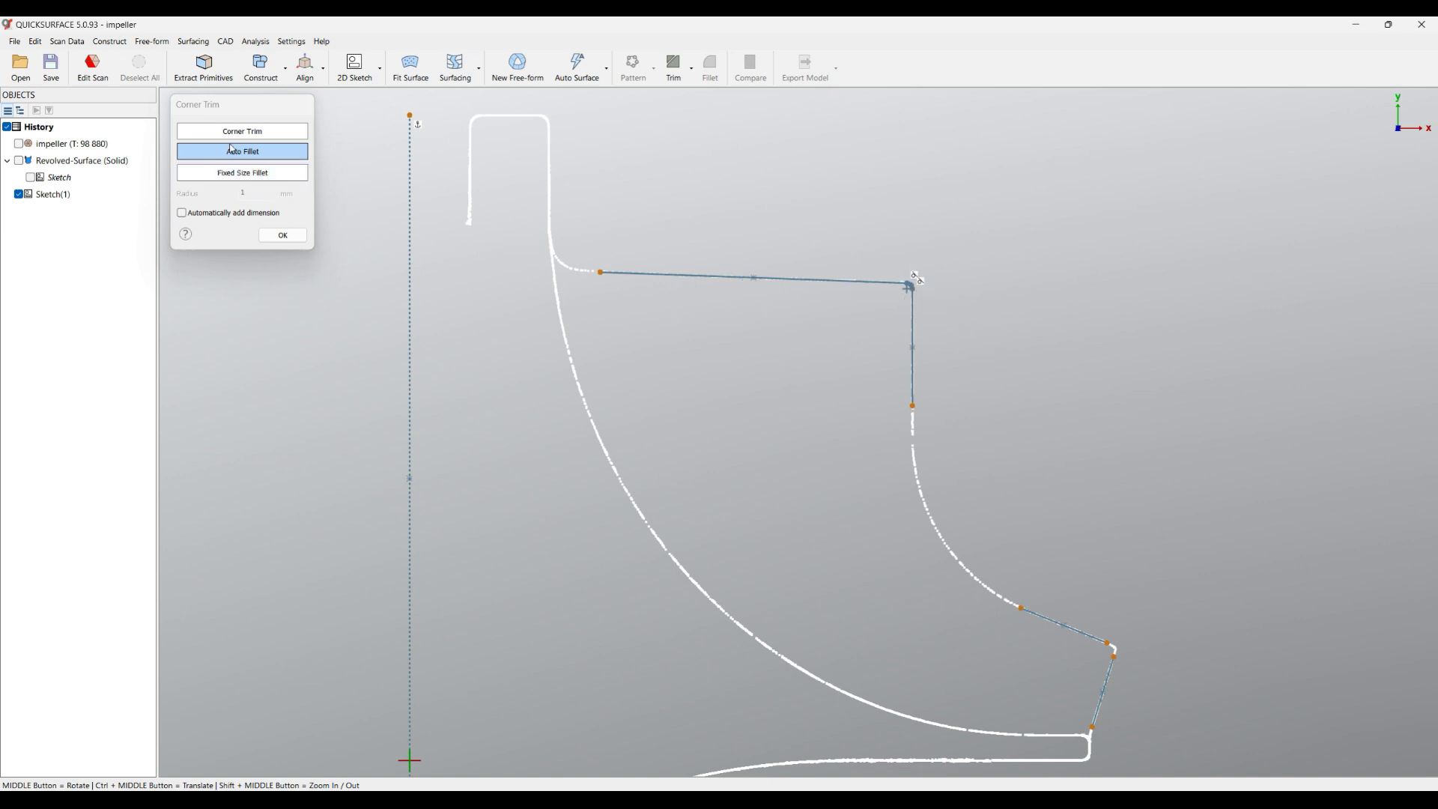
pyautogui.click(35, 41)
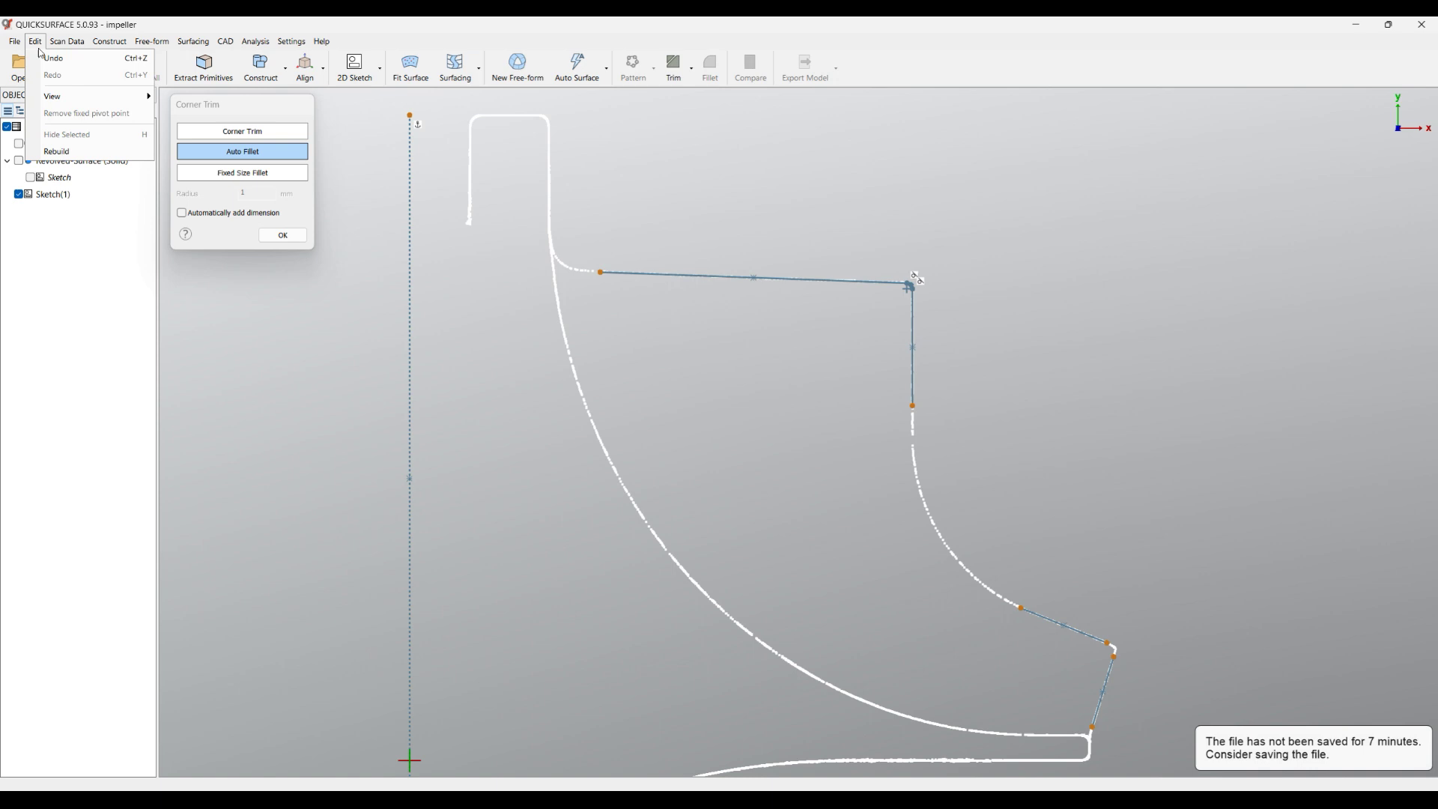
pyautogui.click(35, 42)
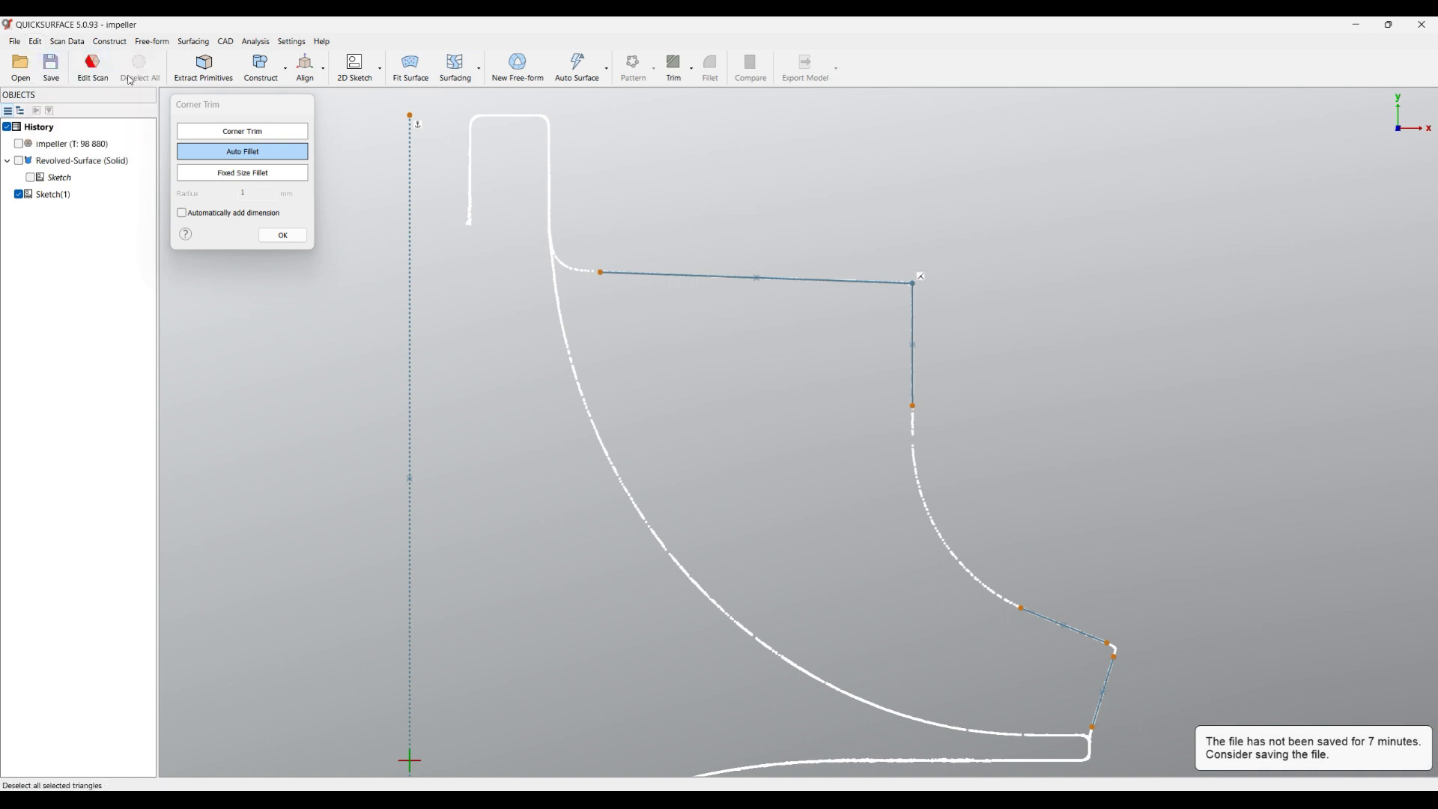
pyautogui.click(254, 139)
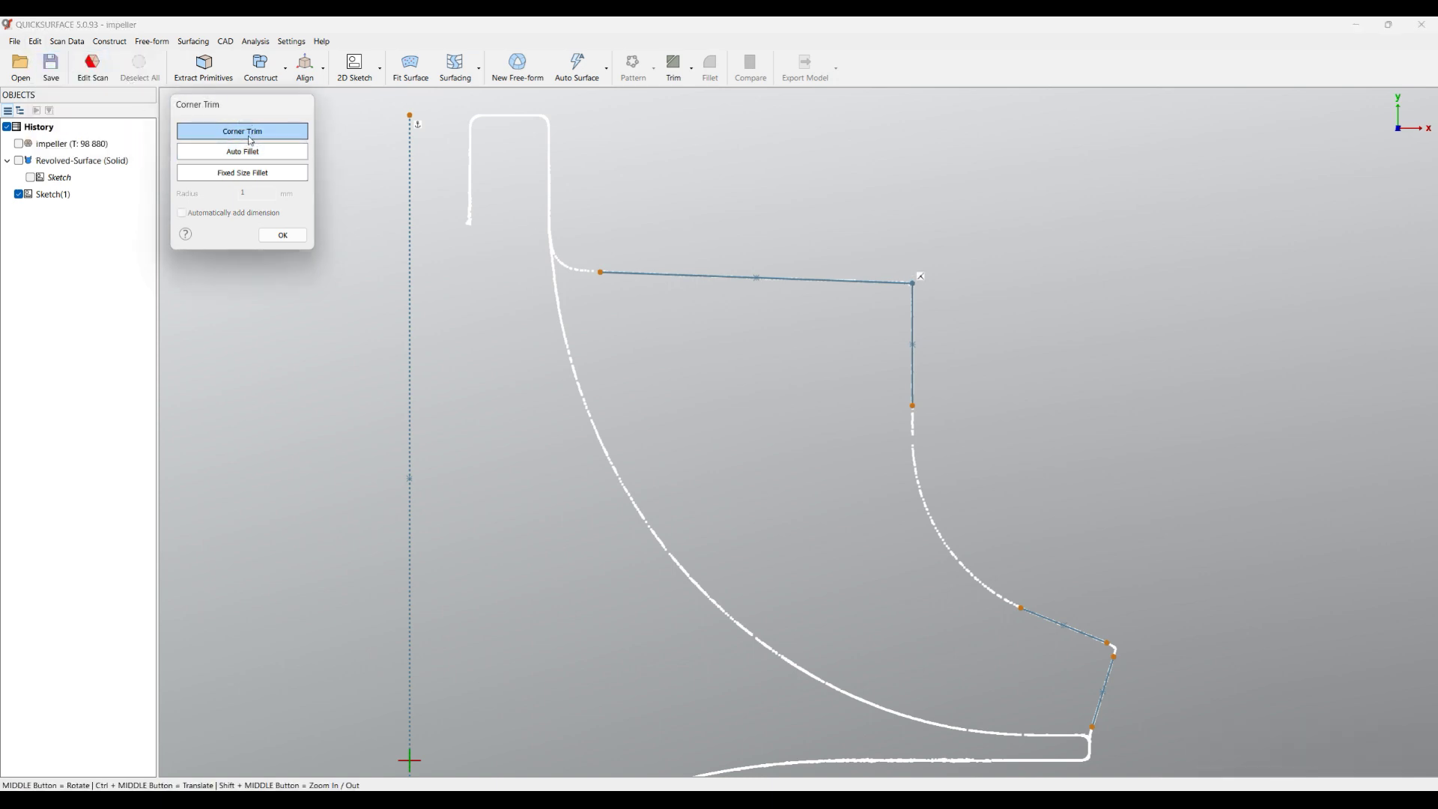
pyautogui.keyDown('ctrl'); pyautogui.moveTo(1038, 622); pyautogui.dragTo(944, 458, button='middle'); pyautogui.keyUp('ctrl')
pyautogui.click(1010, 489)
pyautogui.keyDown('ctrl'); pyautogui.moveTo(900, 335); pyautogui.dragTo(853, 388, button='middle'); pyautogui.keyUp('ctrl')
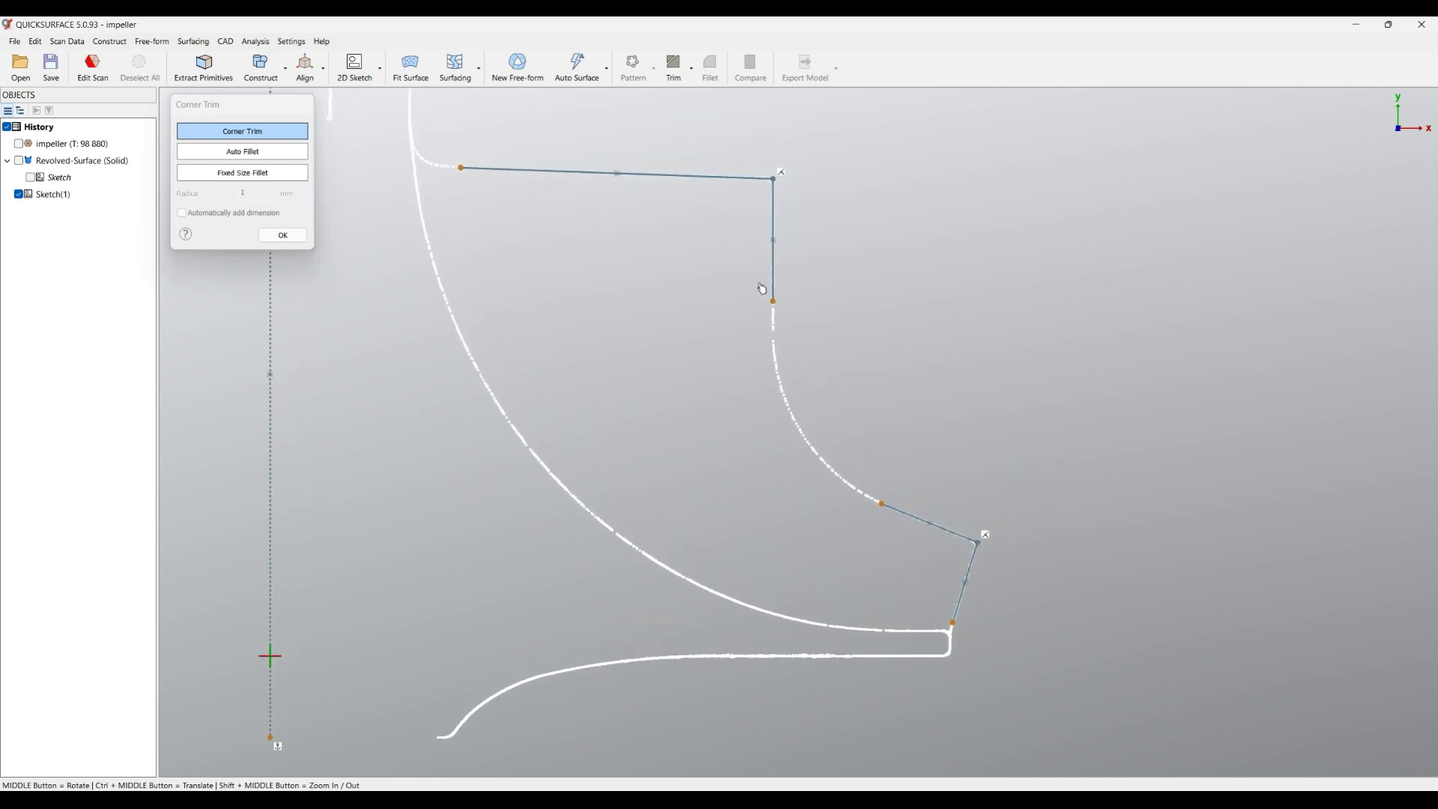
# Apply Auto Fillet between the outer vertical line and the lower sloping line to follow the curved blade outline.
pyautogui.click(253, 158)
pyautogui.moveTo(731, 274)
pyautogui.mouseDown()
pyautogui.moveTo(895, 308)
pyautogui.moveTo(776, 482)
pyautogui.moveTo(919, 557)
pyautogui.moveTo(847, 555)
pyautogui.mouseUp()
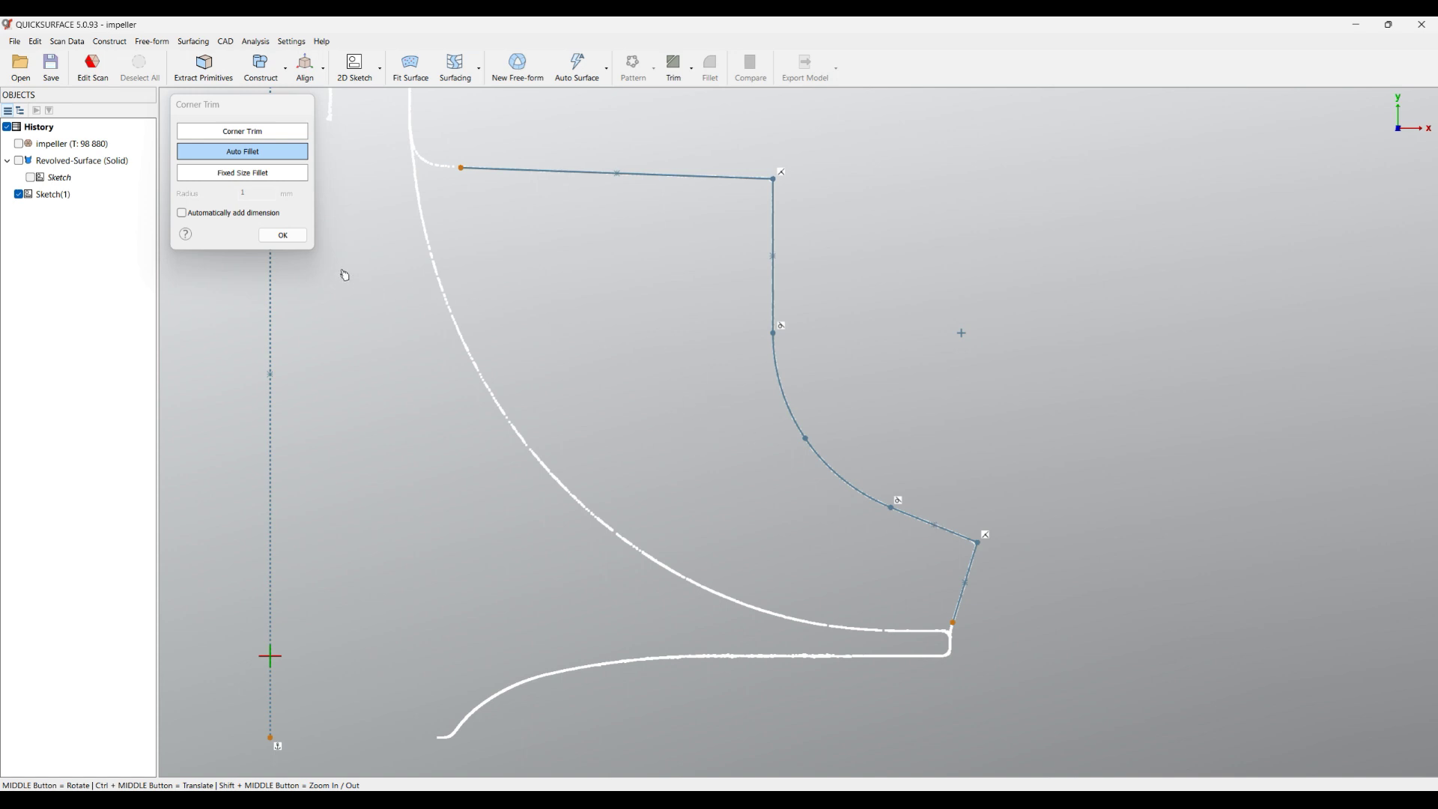
pyautogui.click(283, 235)
# Extend the upper line's inner end past the hub outline and the short end line's lower end into the disc rim.
pyautogui.keyDown('ctrl'); pyautogui.moveTo(448, 284); pyautogui.dragTo(810, 413, button='middle'); pyautogui.keyUp('ctrl')
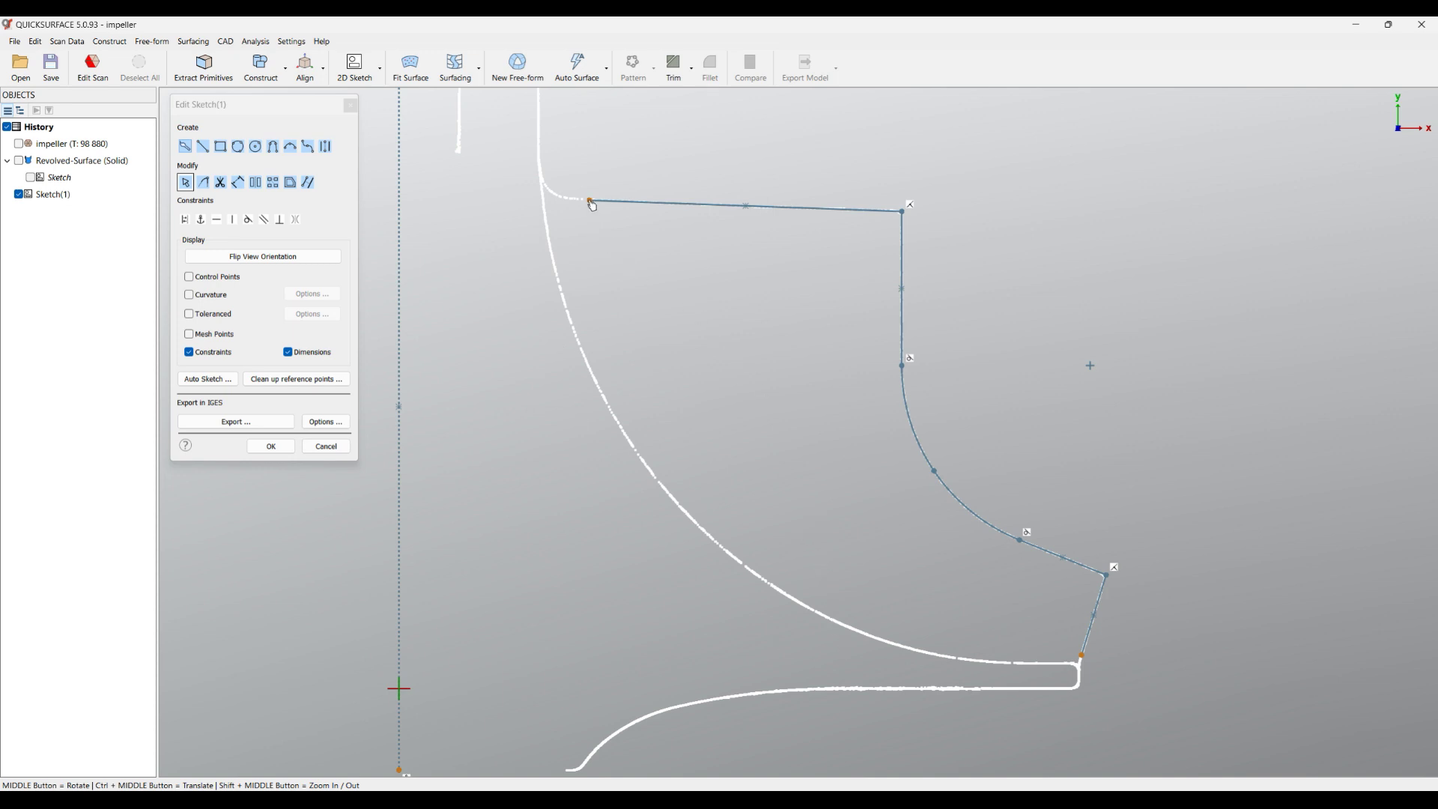
pyautogui.moveTo(591, 204); pyautogui.dragTo(528, 199)
pyautogui.scroll(5, 1103, 704)
pyautogui.moveTo(1012, 591); pyautogui.dragTo(993, 664)
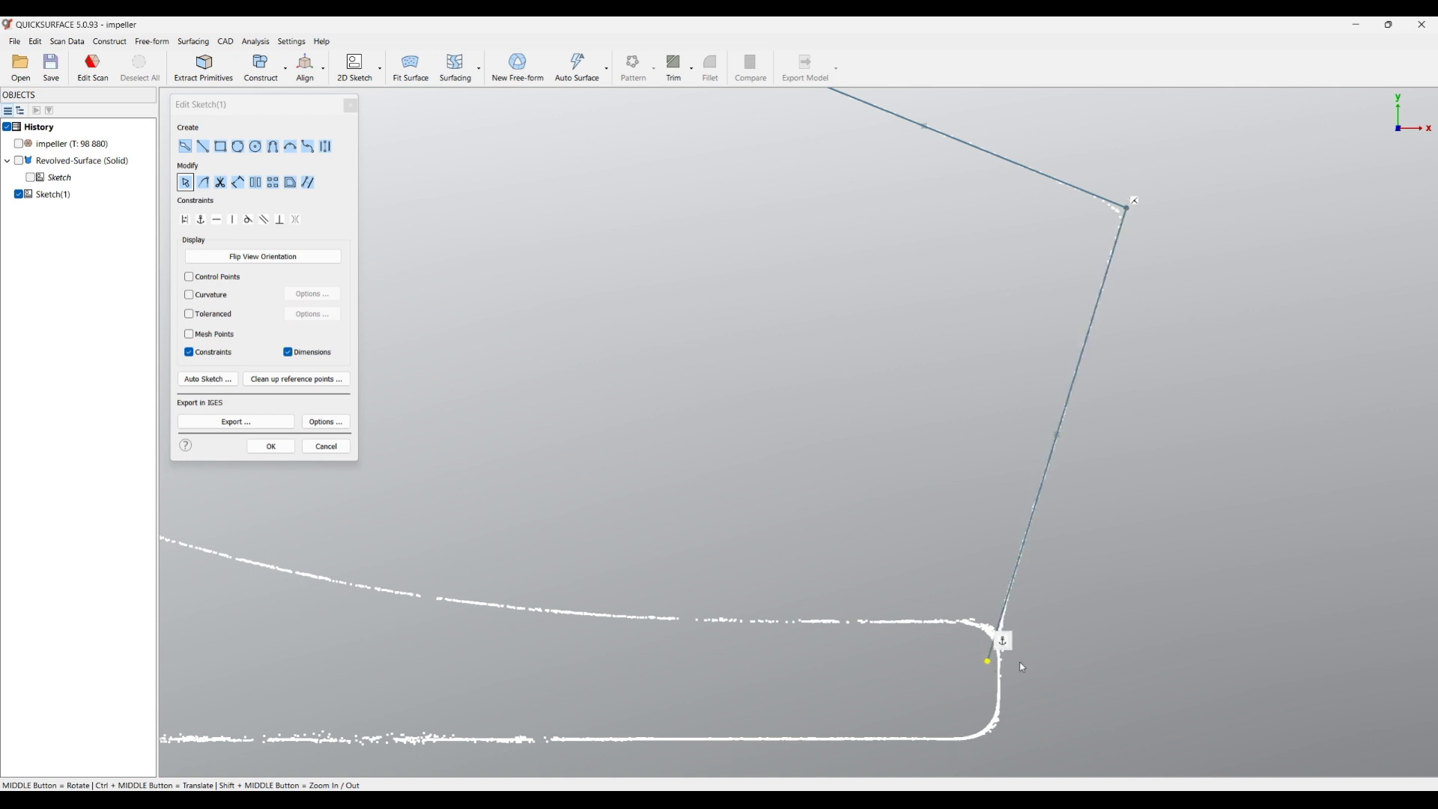
pyautogui.scroll(-6, 1022, 667)
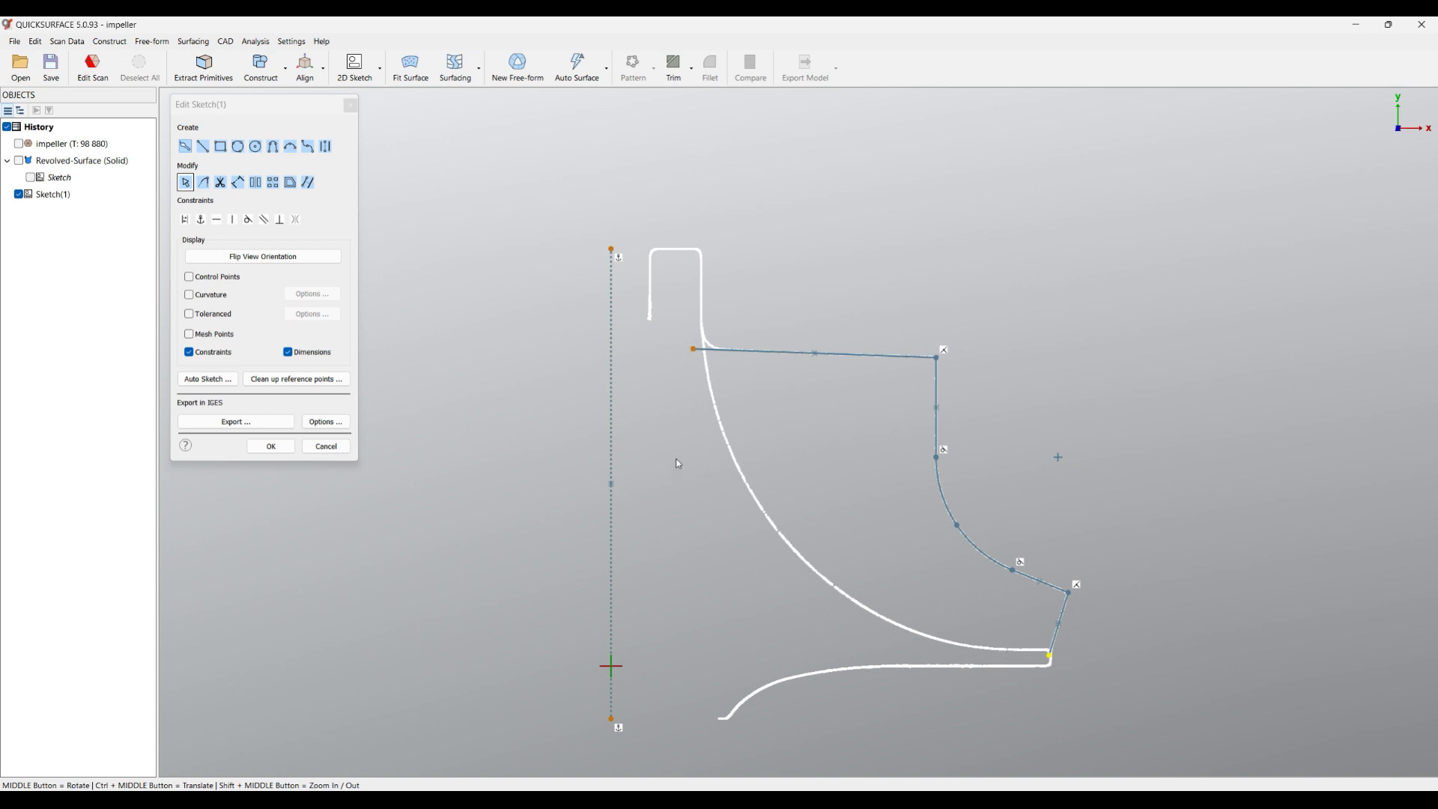
# Close the blade outline with a spline running just inside the hub curve between the two open line ends, and accept the sketch.
pyautogui.click(307, 148)
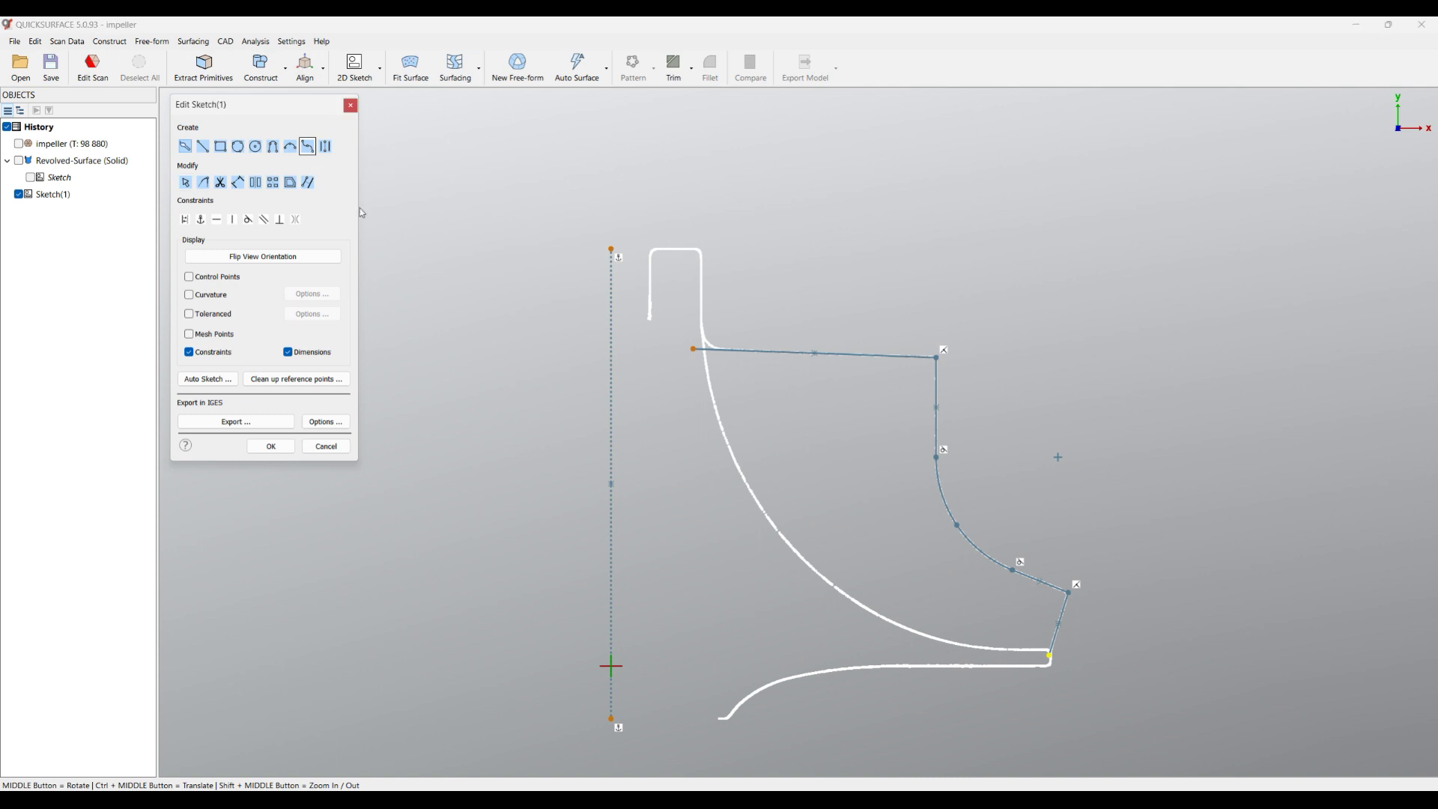
pyautogui.click(693, 349)
pyautogui.click(687, 382)
pyautogui.click(739, 504)
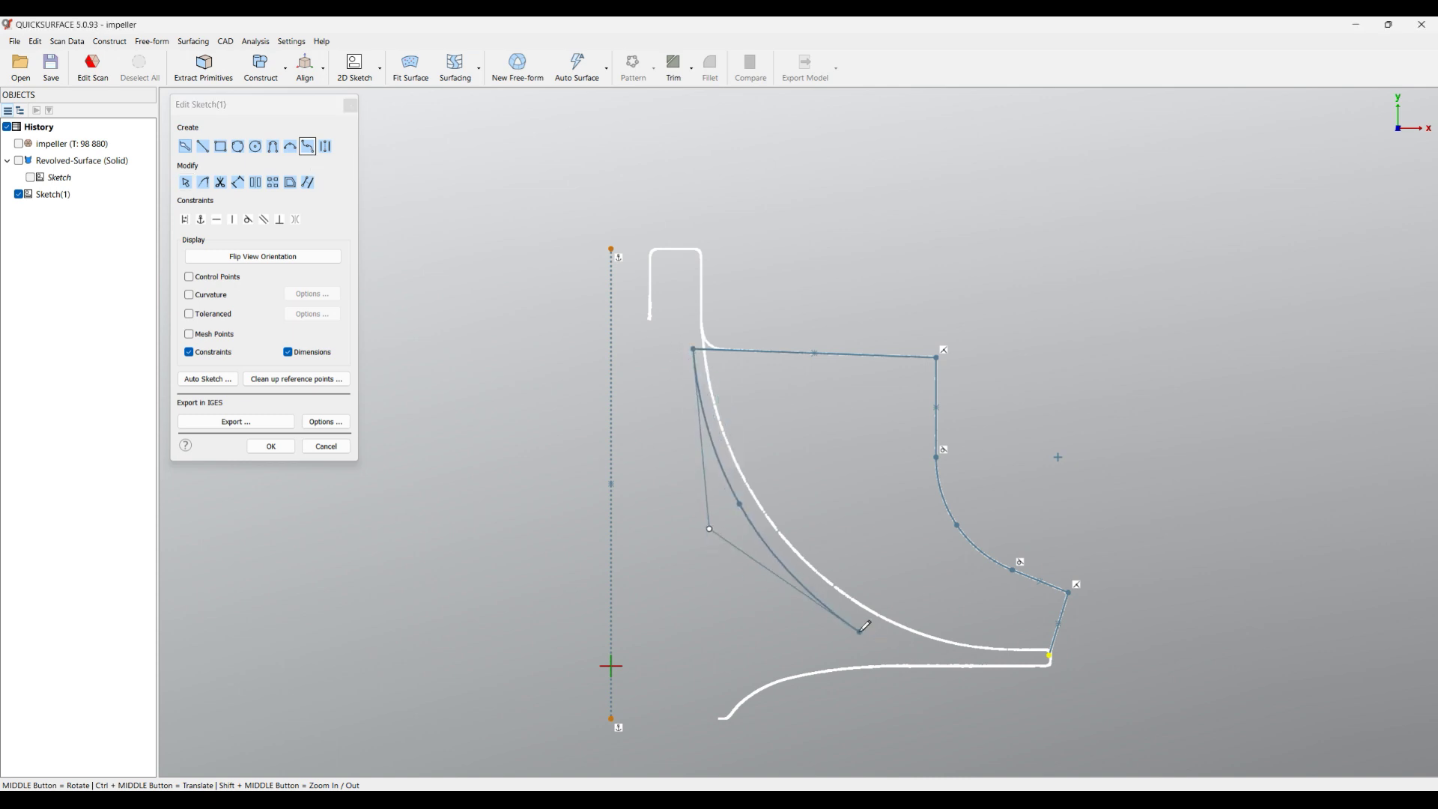
pyautogui.click(881, 631)
pyautogui.click(997, 657)
pyautogui.click(1051, 653)
pyautogui.scroll(3, 1035, 671)
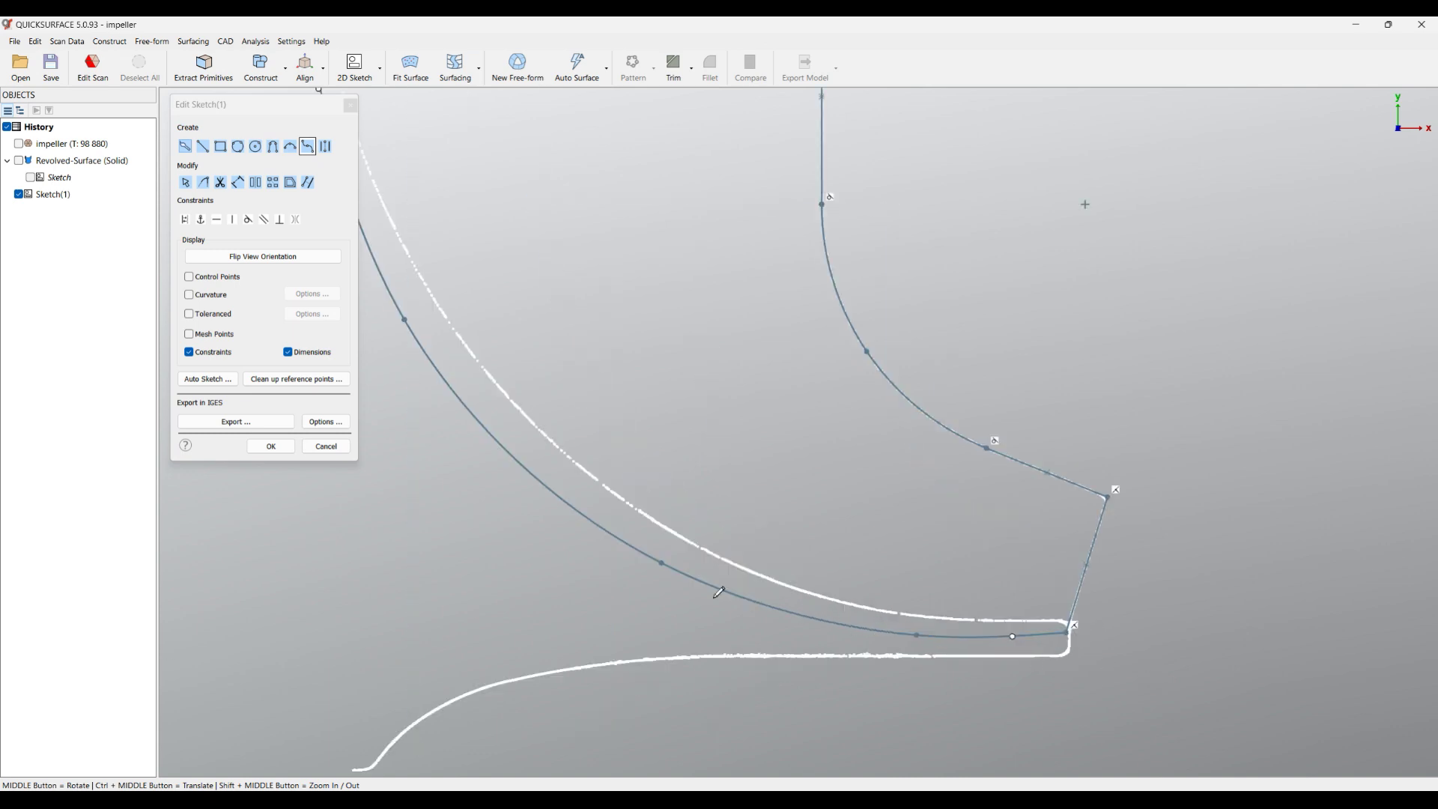
pyautogui.scroll(-2, 726, 539)
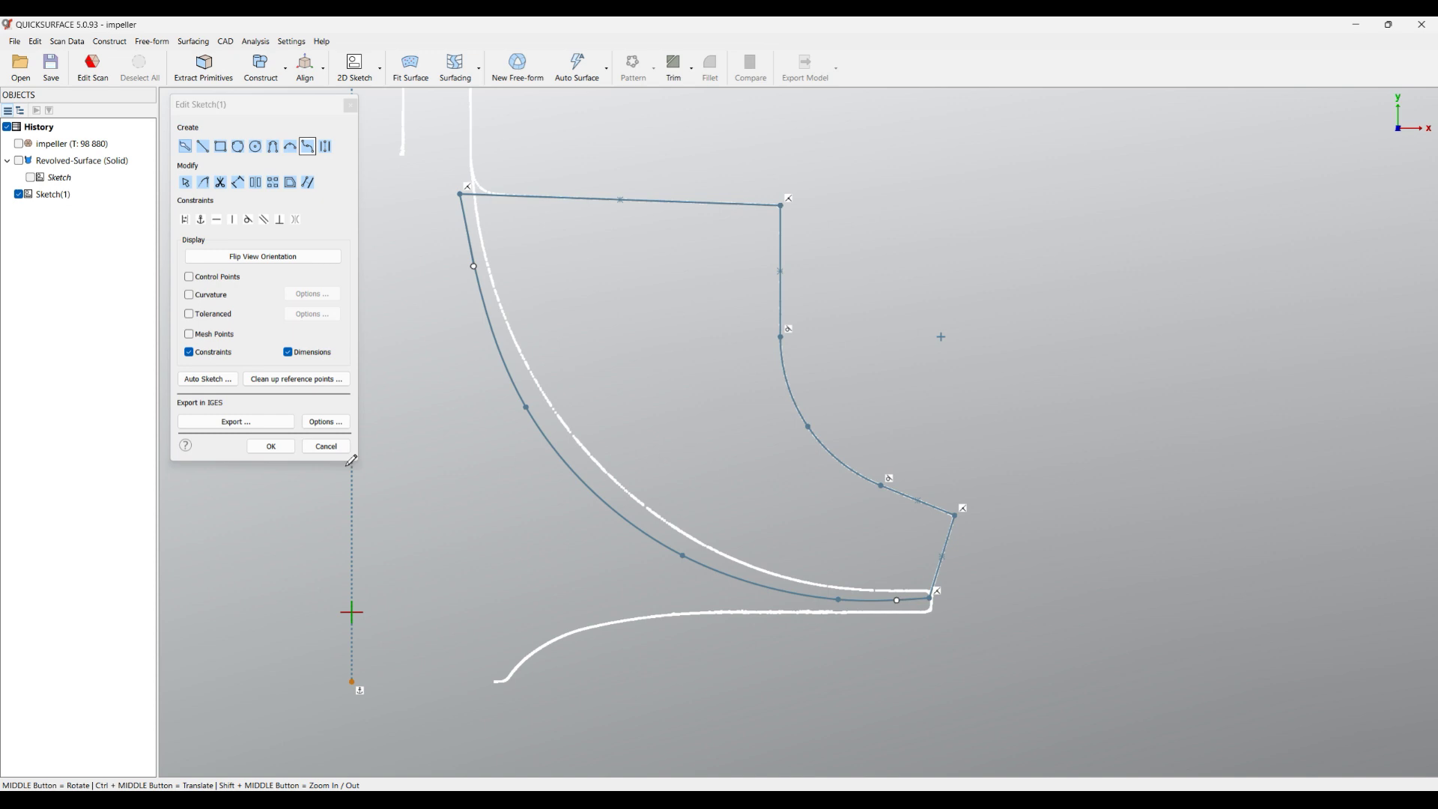
pyautogui.click(260, 449)
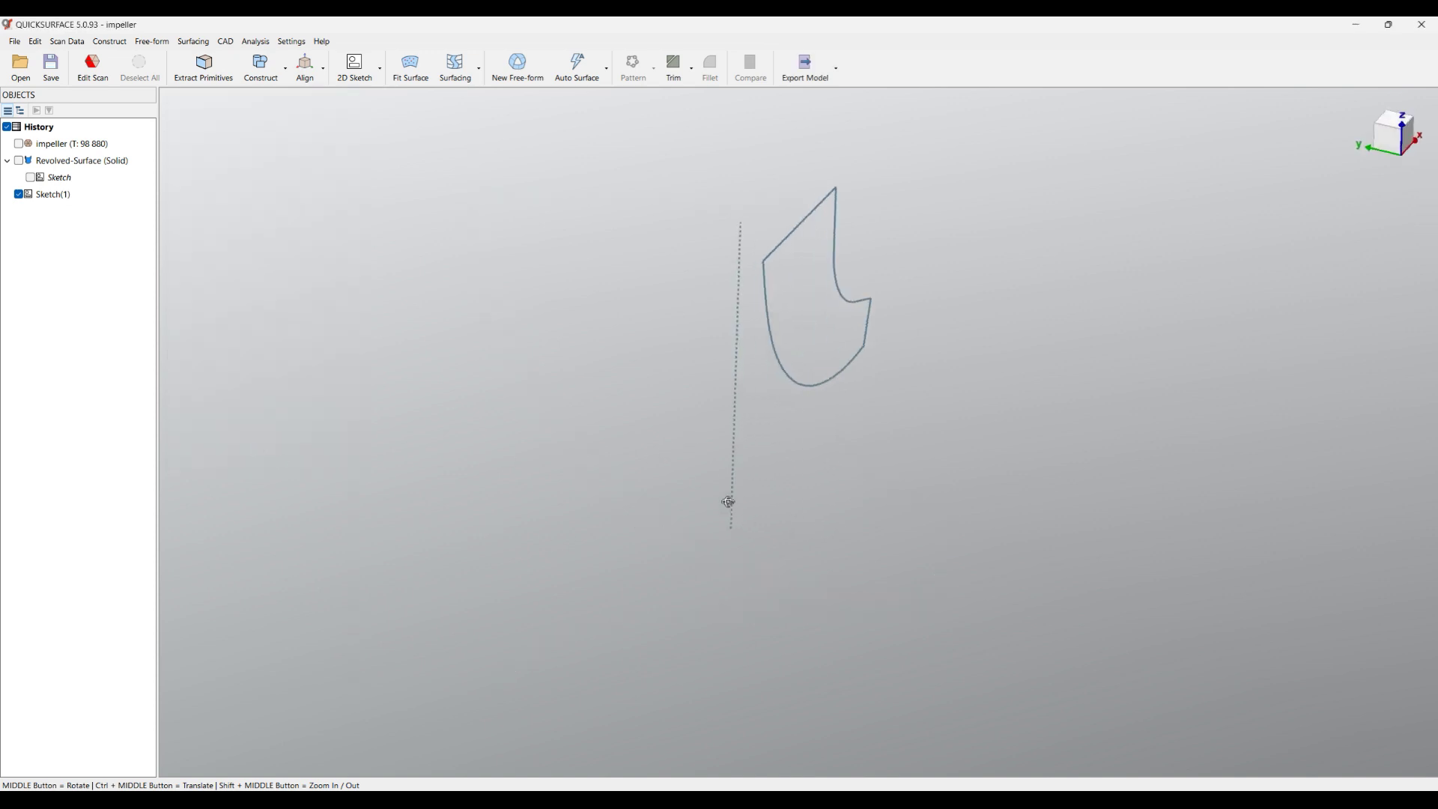
# Hide the blade outline sketch and show the impeller scan with the blade's broad face in view.
pyautogui.click(19, 194)
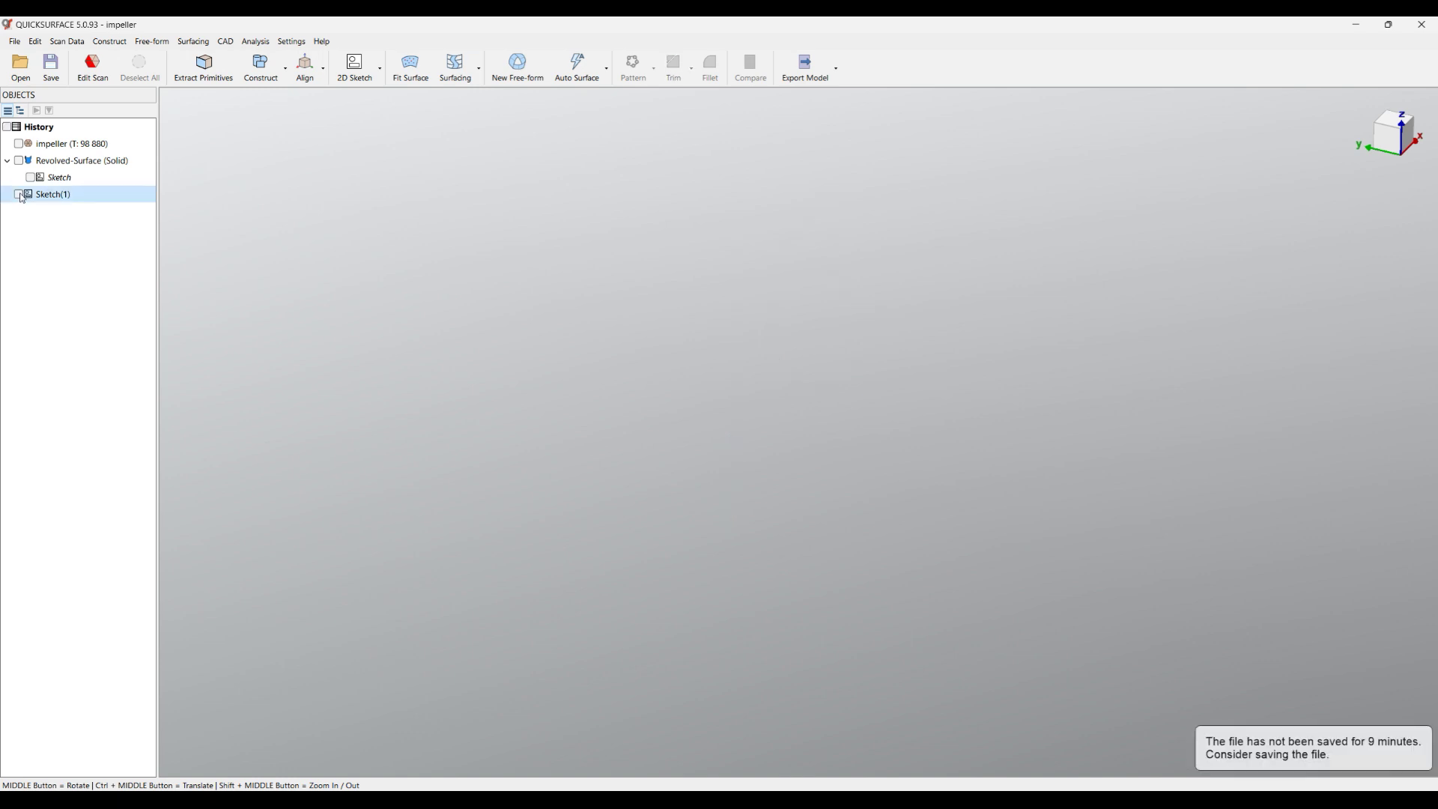
pyautogui.click(19, 144)
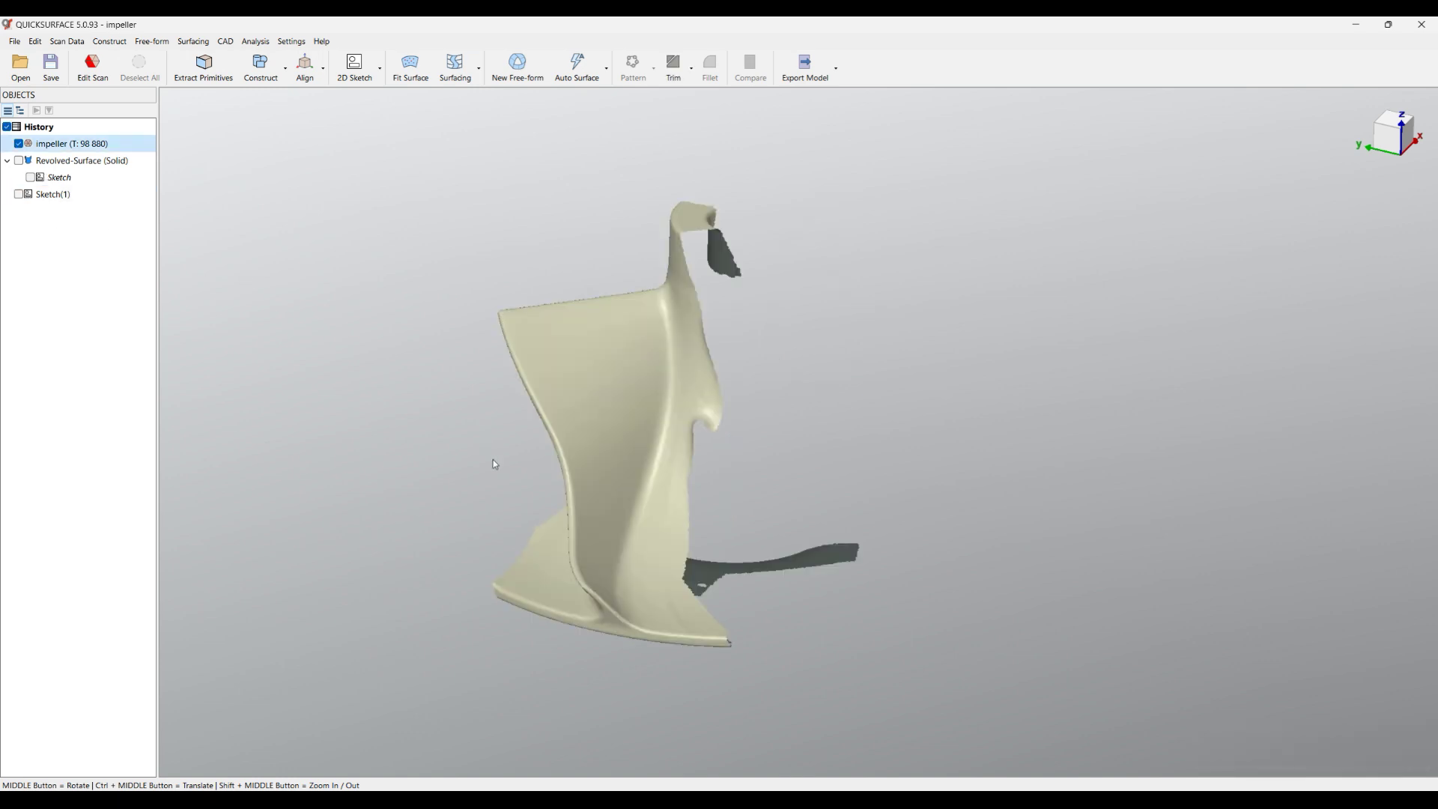
pyautogui.moveTo(681, 653); pyautogui.dragTo(443, 593, button='middle')
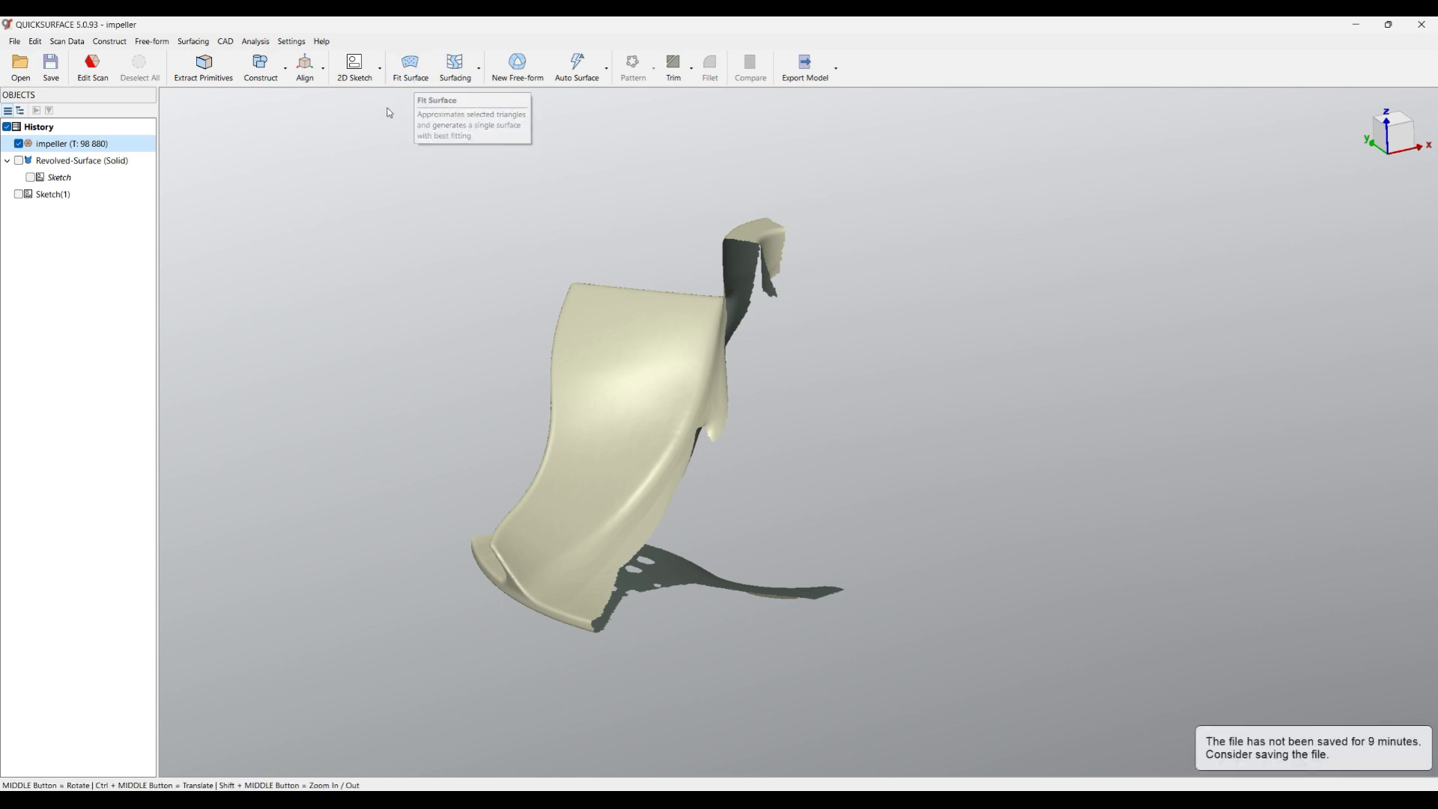
# Fit a surface to the blade's broad face using a 1.5-degree Magic Wand selection, the Refined method and 40% expansion.
pyautogui.click(418, 77)
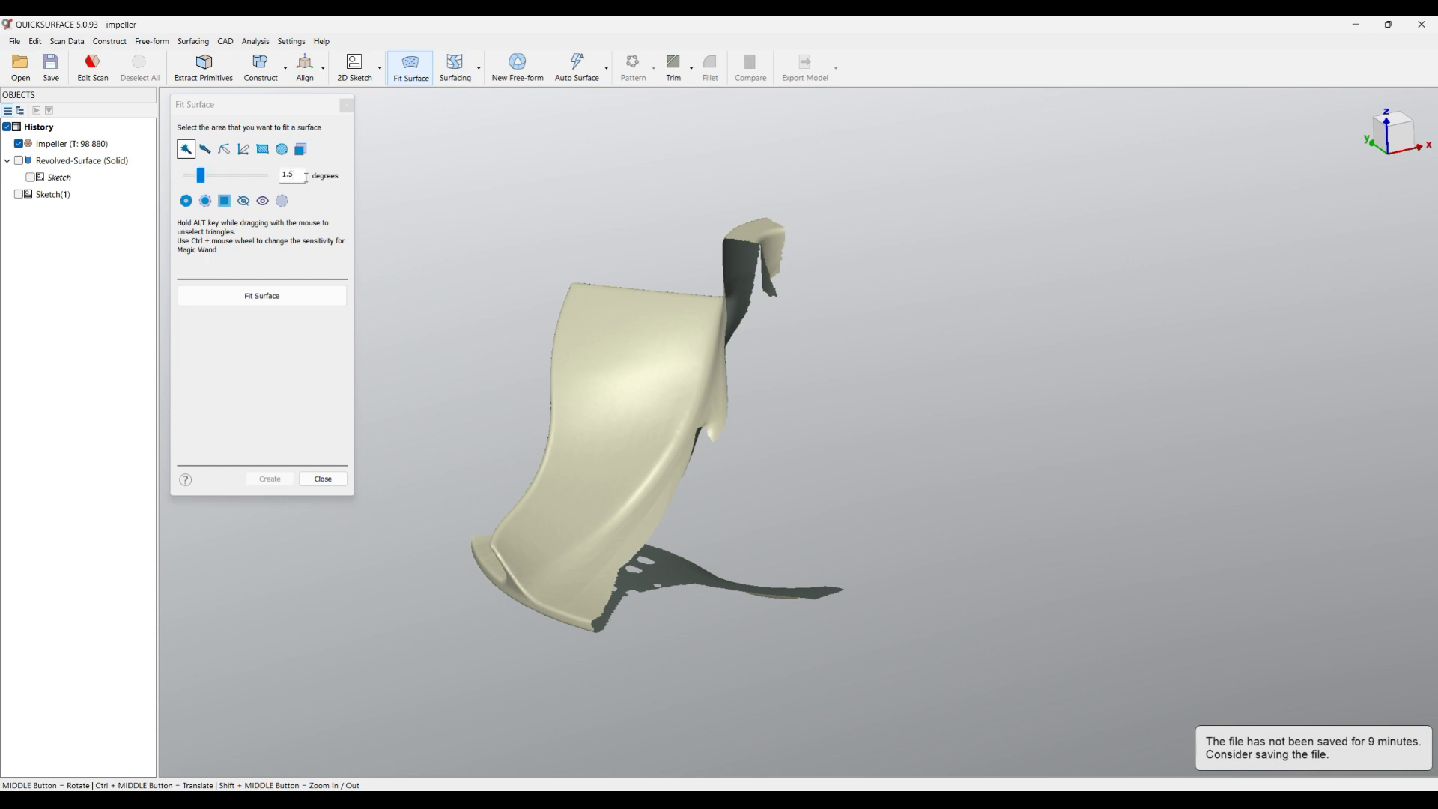
pyautogui.click(610, 427)
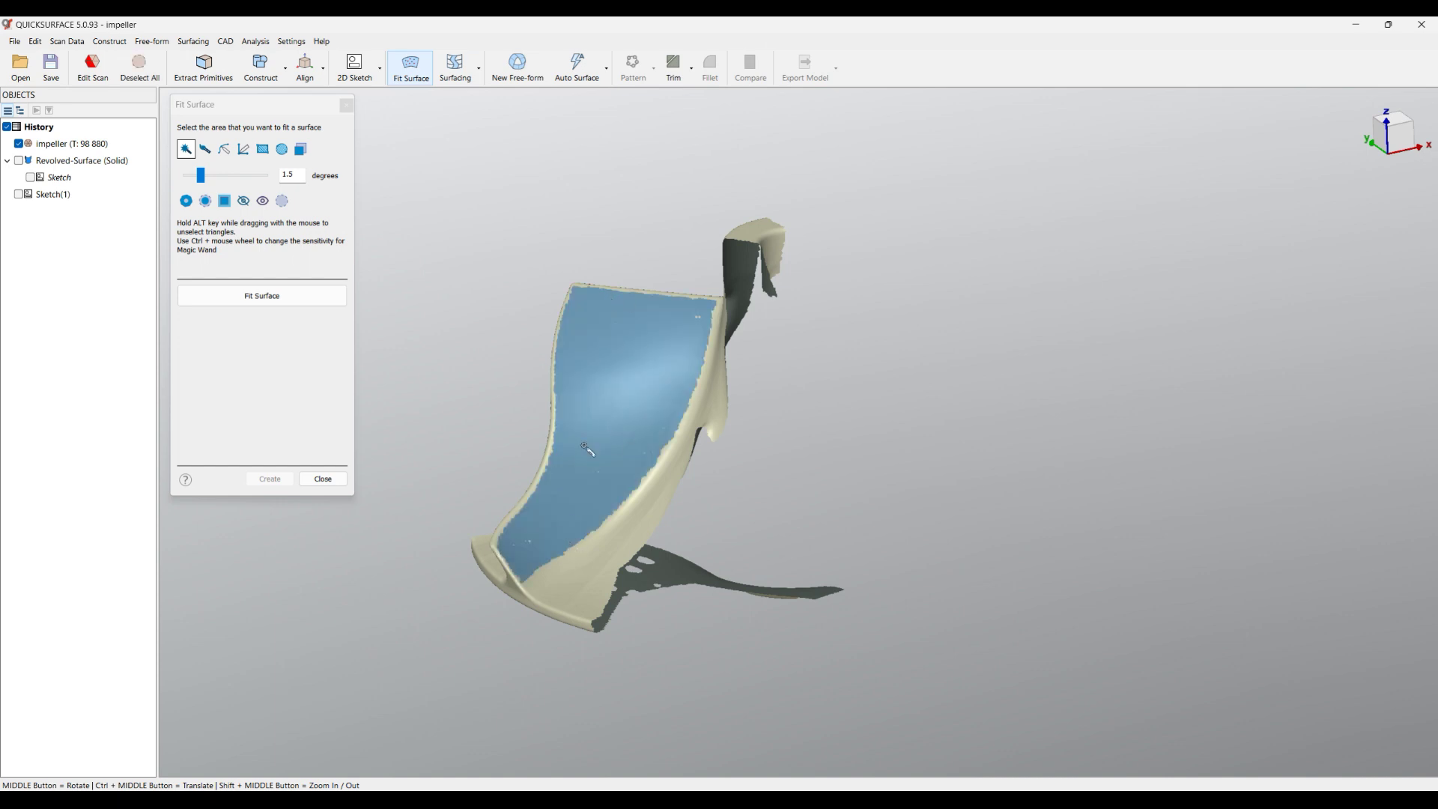
pyautogui.scroll(1, 615, 393)
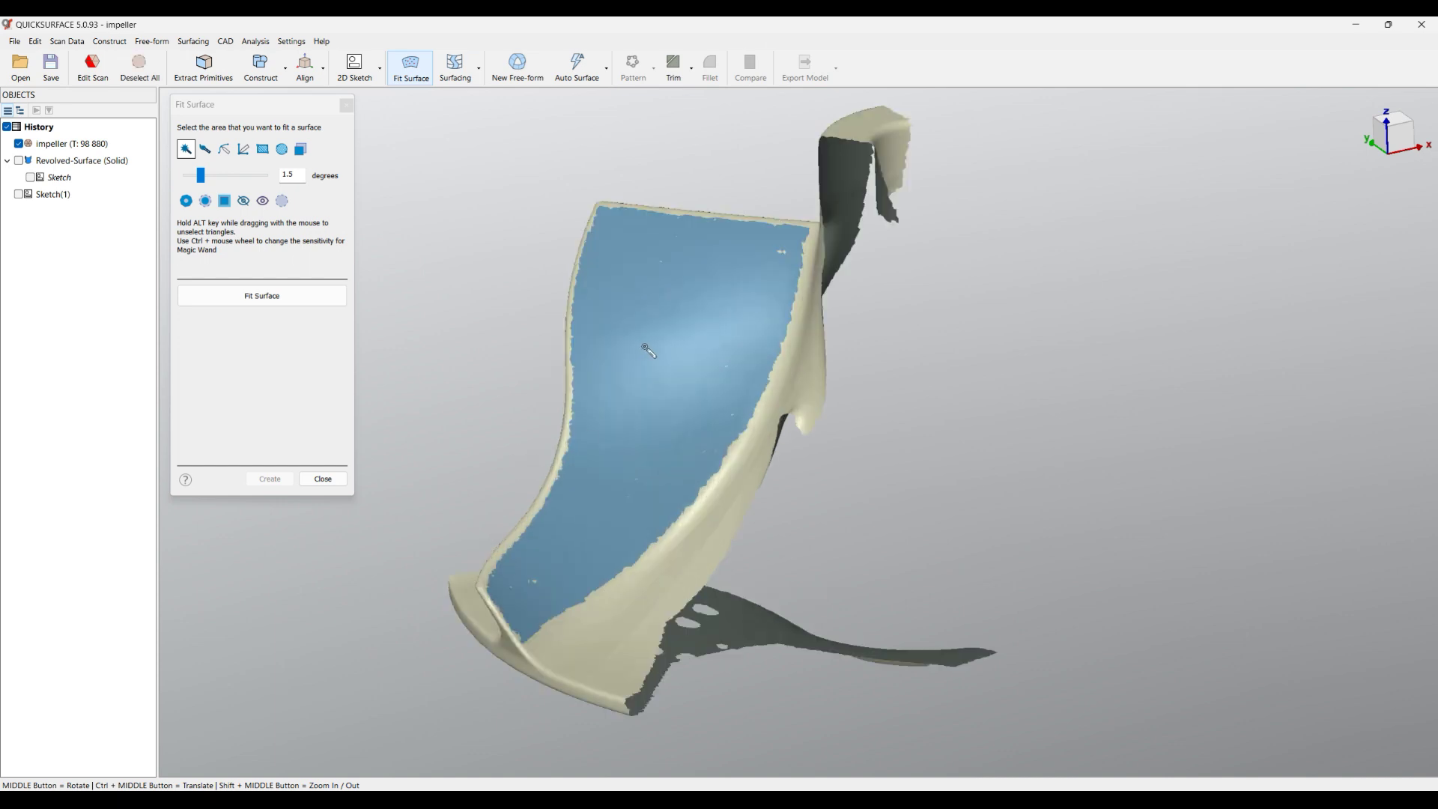
pyautogui.moveTo(774, 495)
pyautogui.mouseDown(button='middle')
pyautogui.moveTo(945, 495)
pyautogui.moveTo(770, 487)
pyautogui.mouseUp(button='middle')
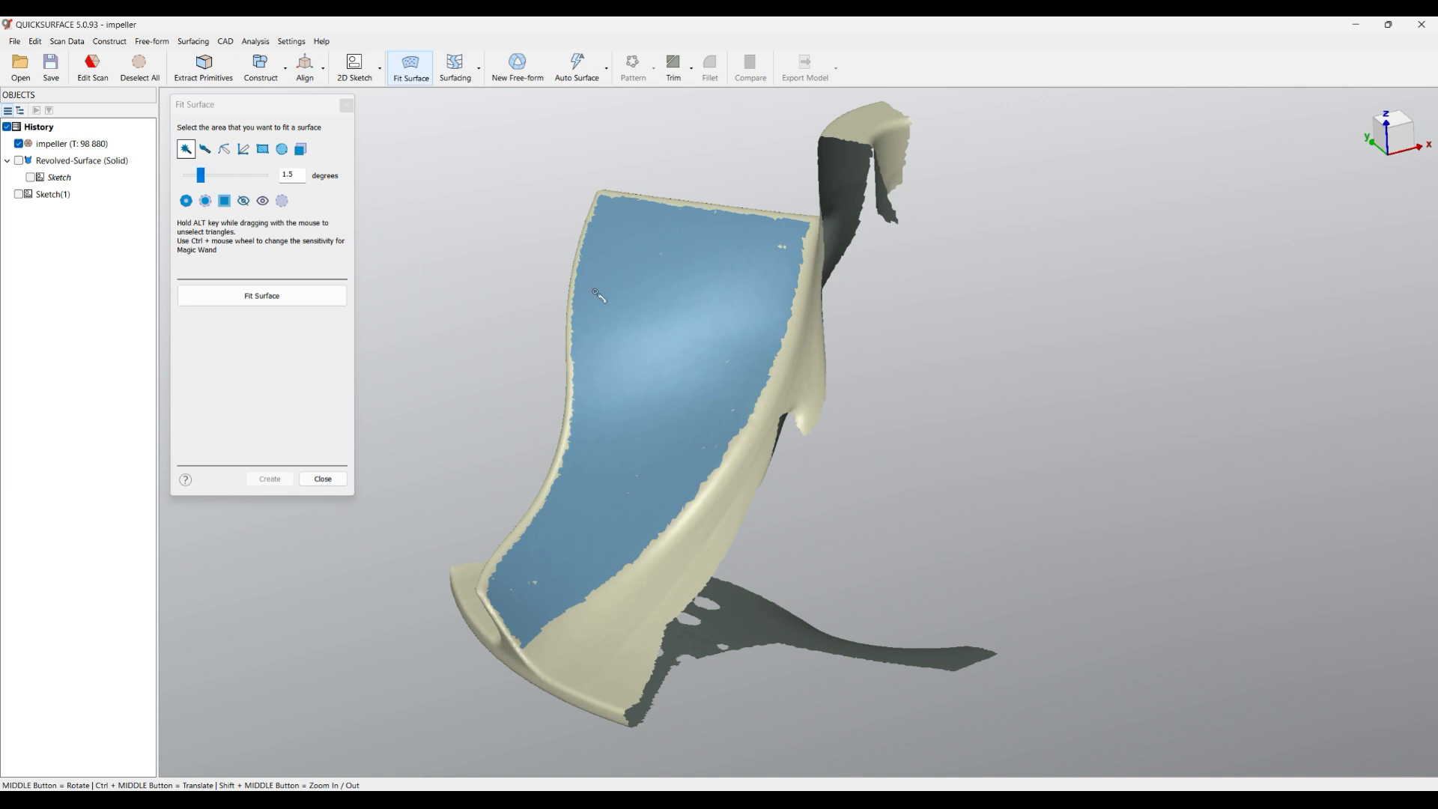
pyautogui.moveTo(643, 608); pyautogui.dragTo(794, 438, button='middle')
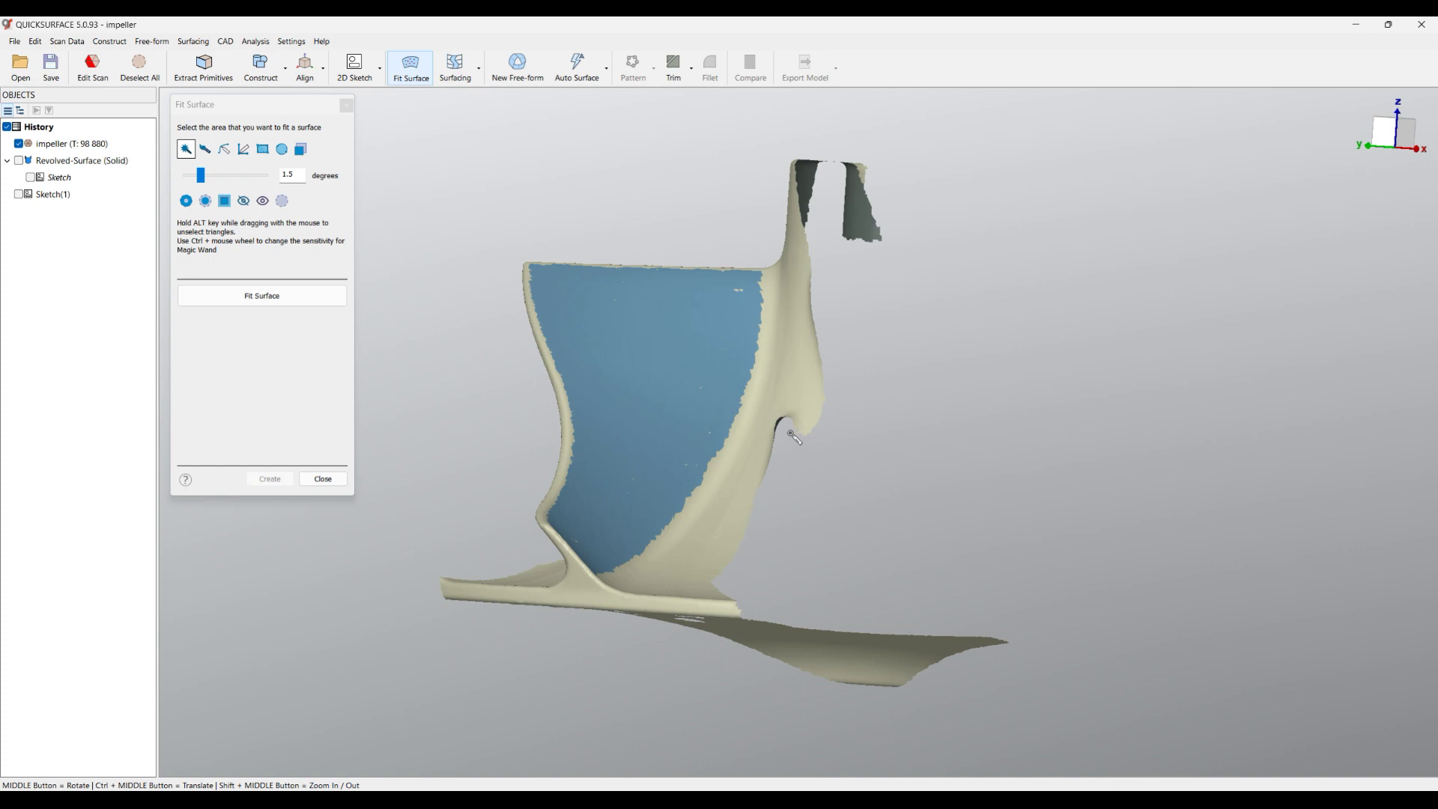
pyautogui.click(276, 296)
pyautogui.moveTo(798, 508); pyautogui.dragTo(666, 672, button='middle')
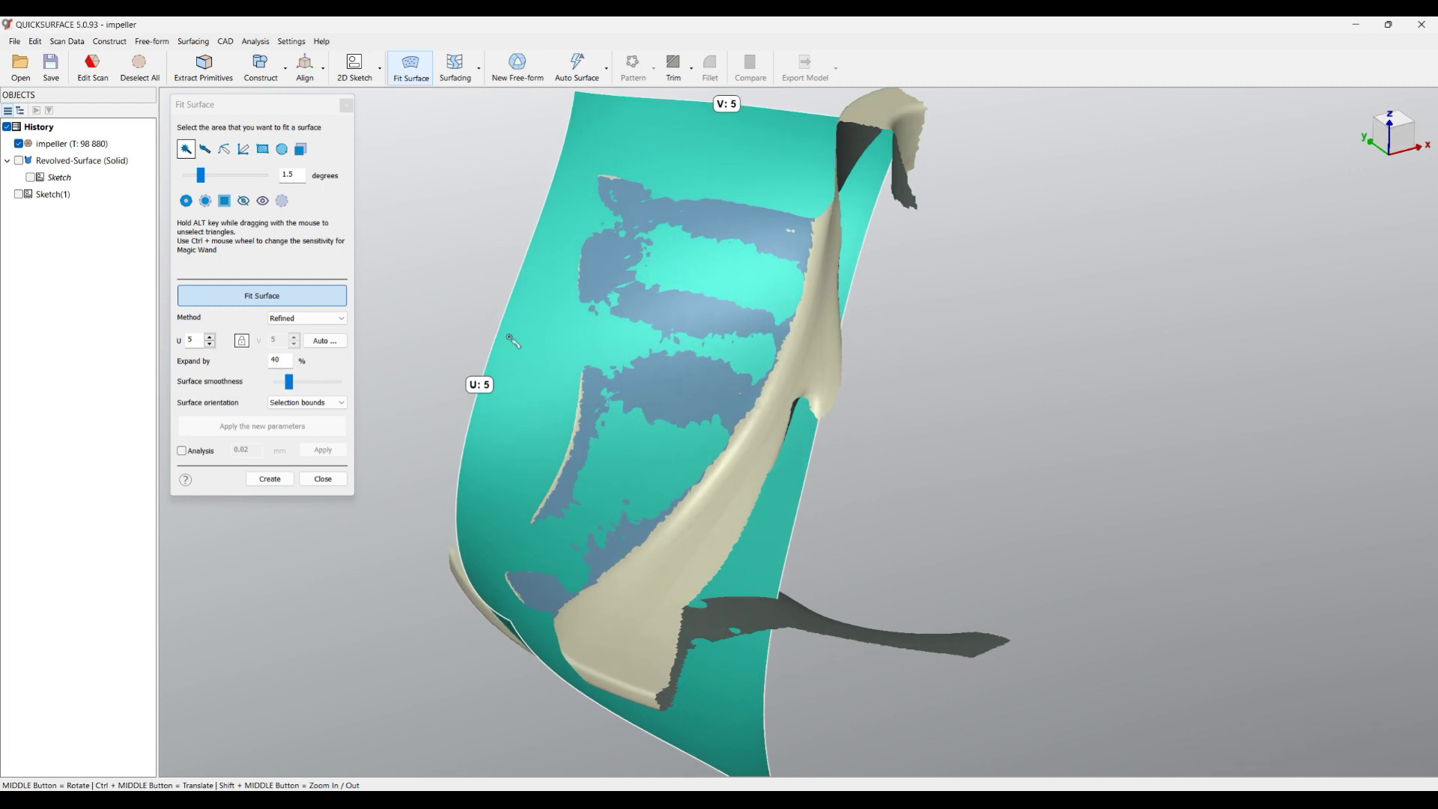
pyautogui.click(289, 486)
# Fit a second surface to the opposite face of the blade with a 1.5-degree selection, Refined method and 40% expansion.
pyautogui.moveTo(446, 457); pyautogui.dragTo(1223, 459, button='middle')
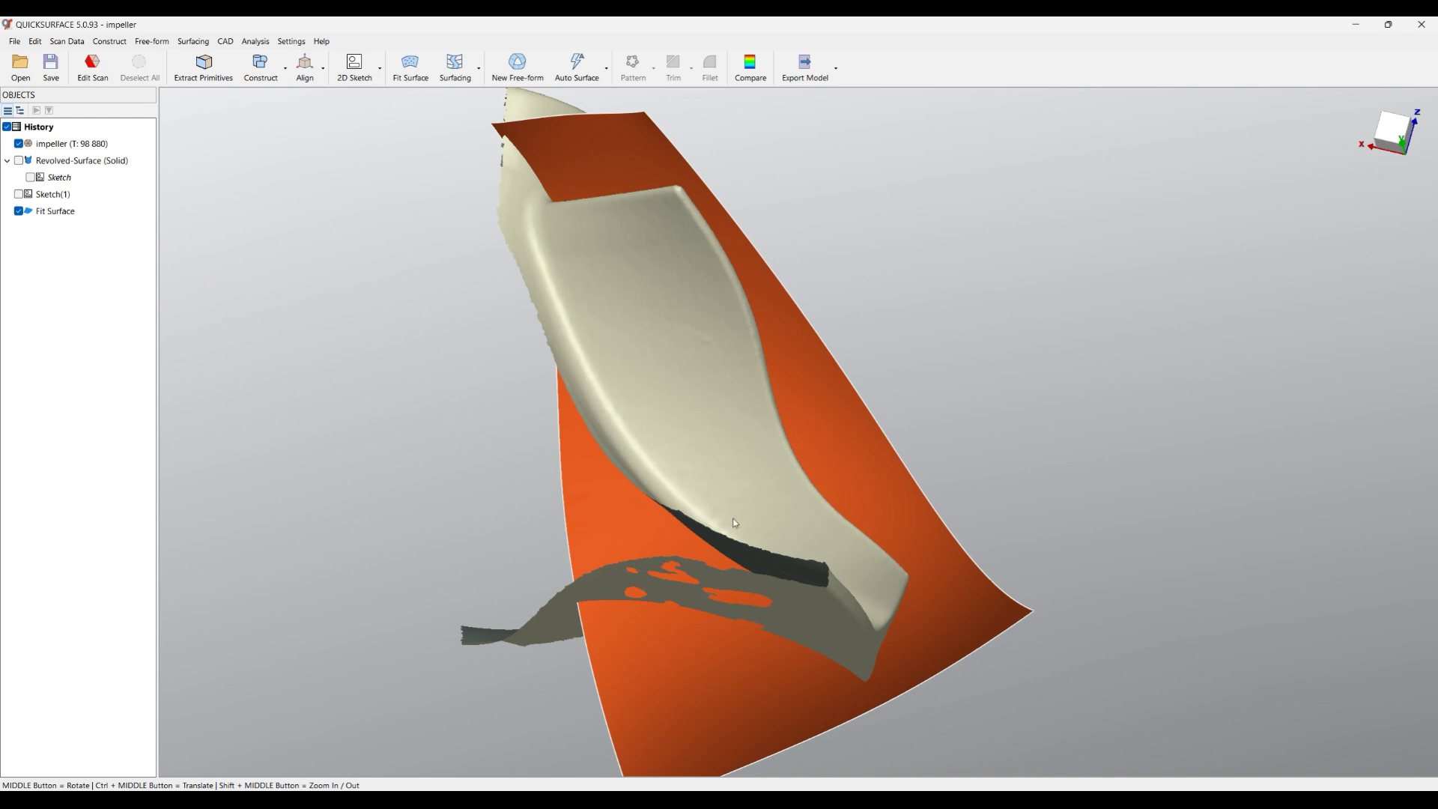
pyautogui.moveTo(469, 428); pyautogui.dragTo(423, 506, button='middle')
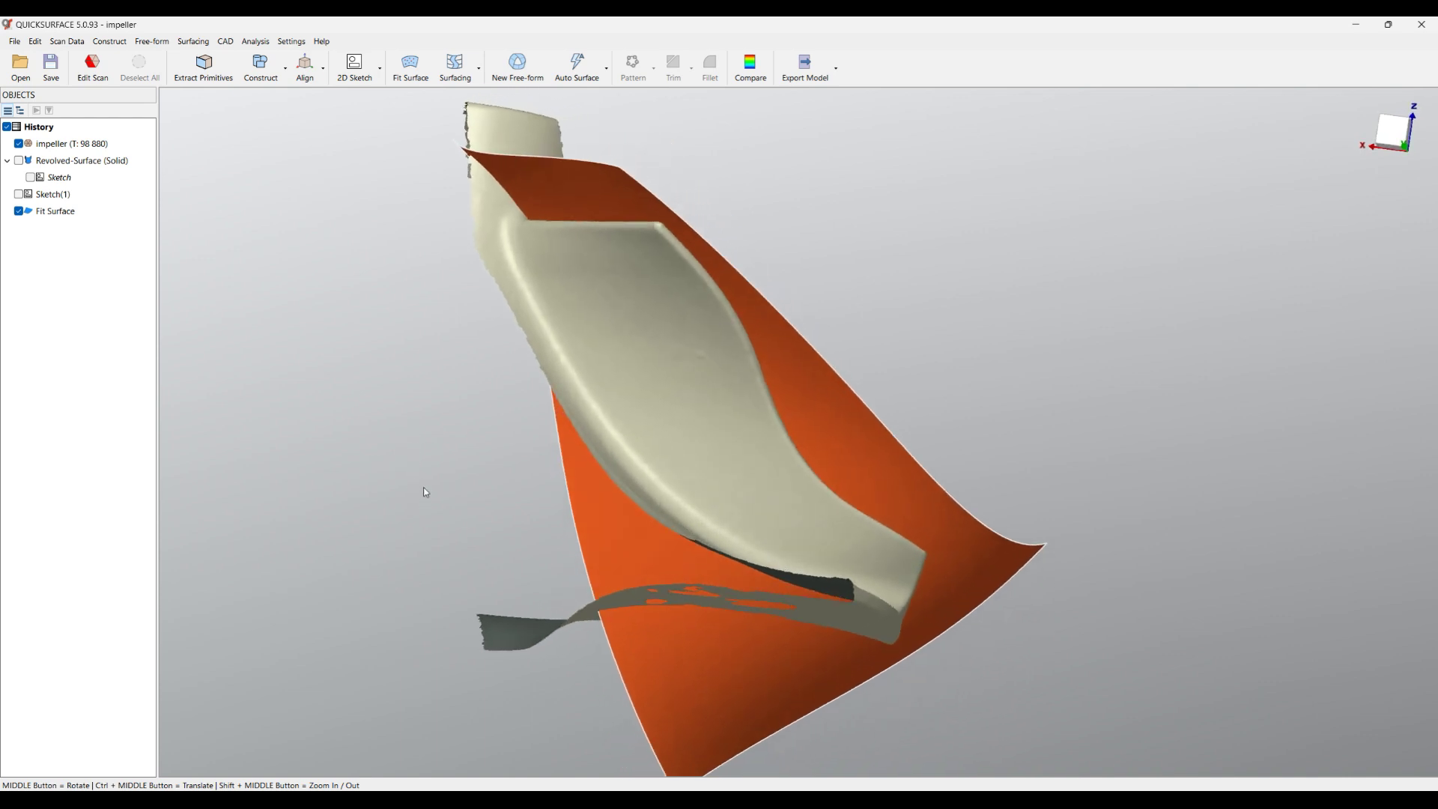
pyautogui.click(399, 73)
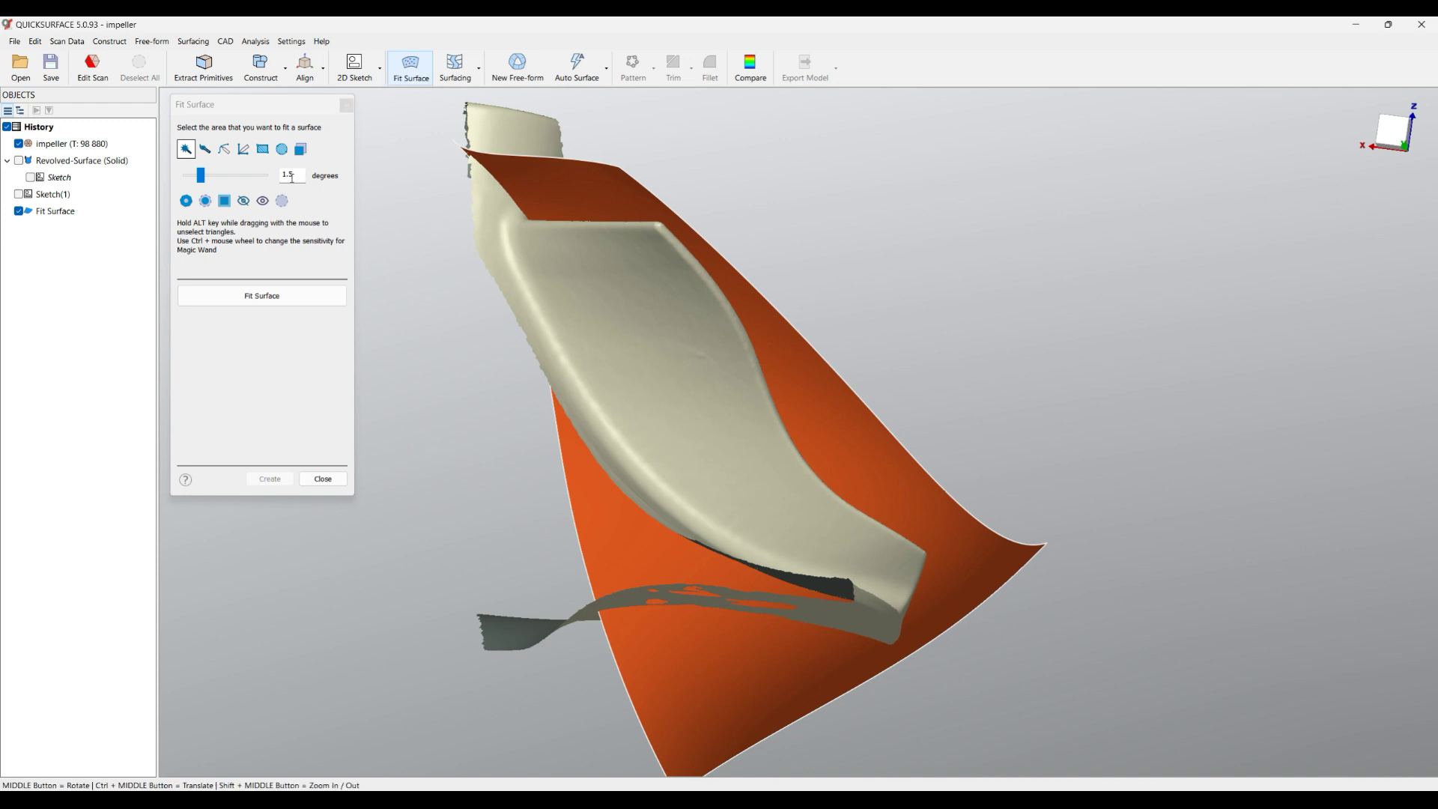
pyautogui.click(694, 432)
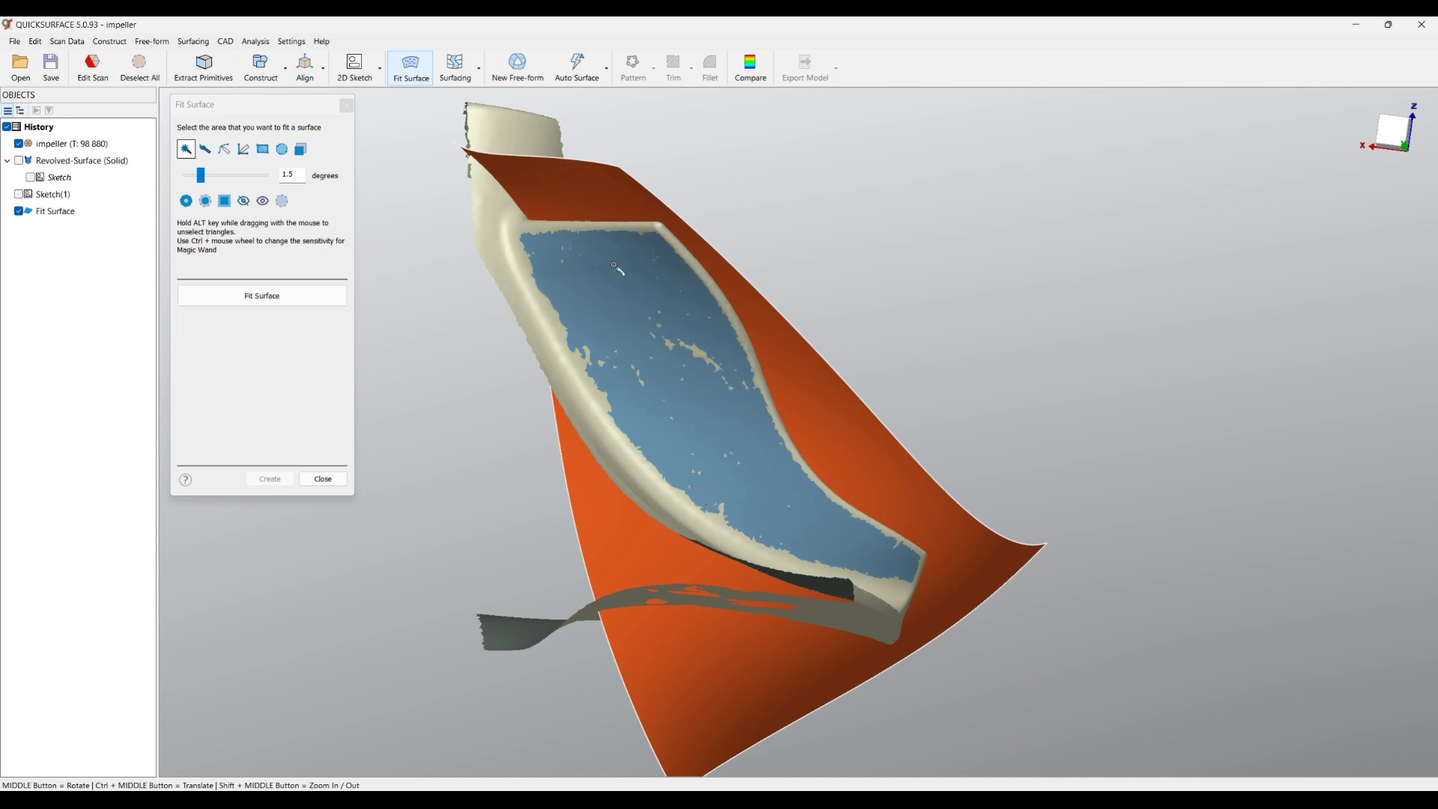
pyautogui.click(298, 304)
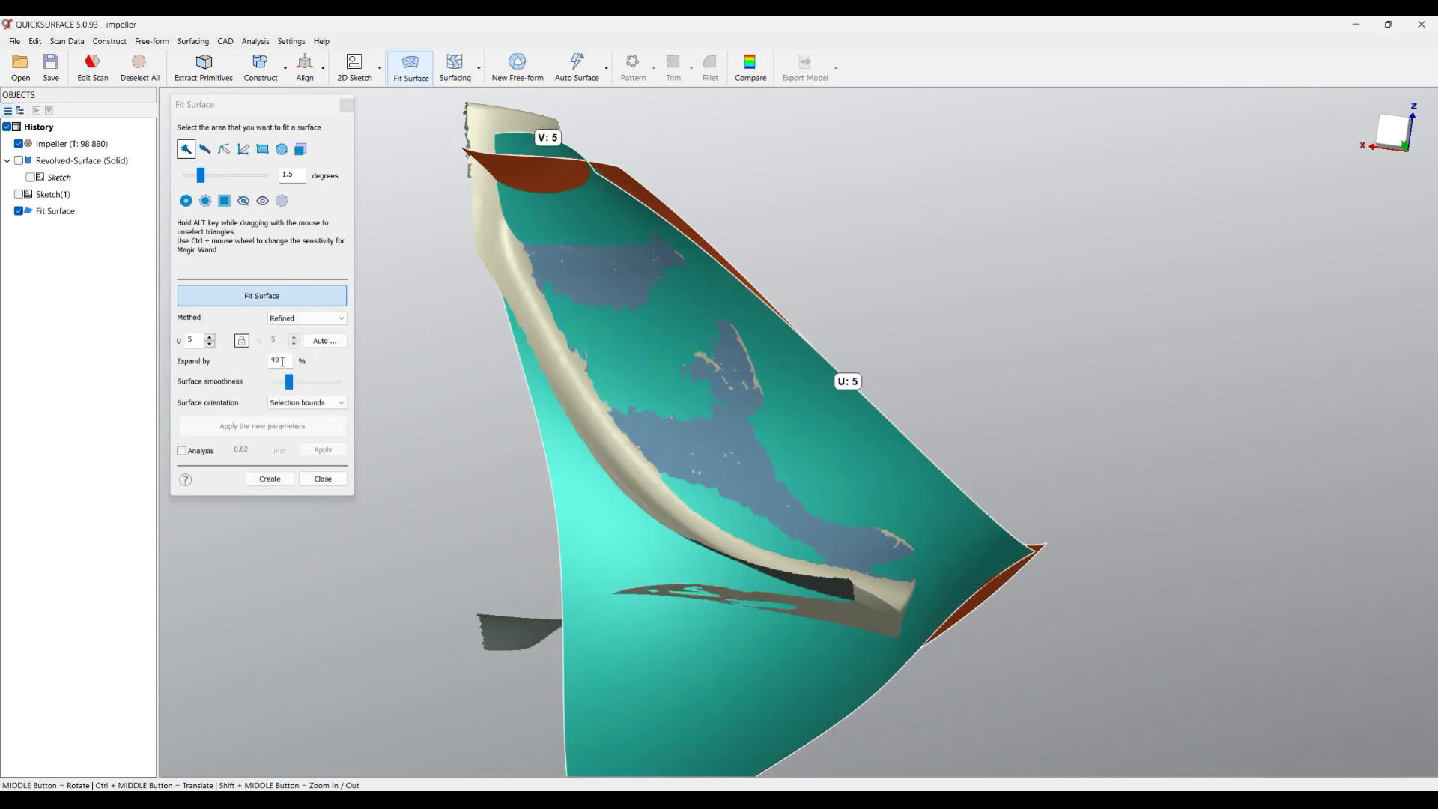
pyautogui.moveTo(441, 317); pyautogui.dragTo(636, 365, button='middle')
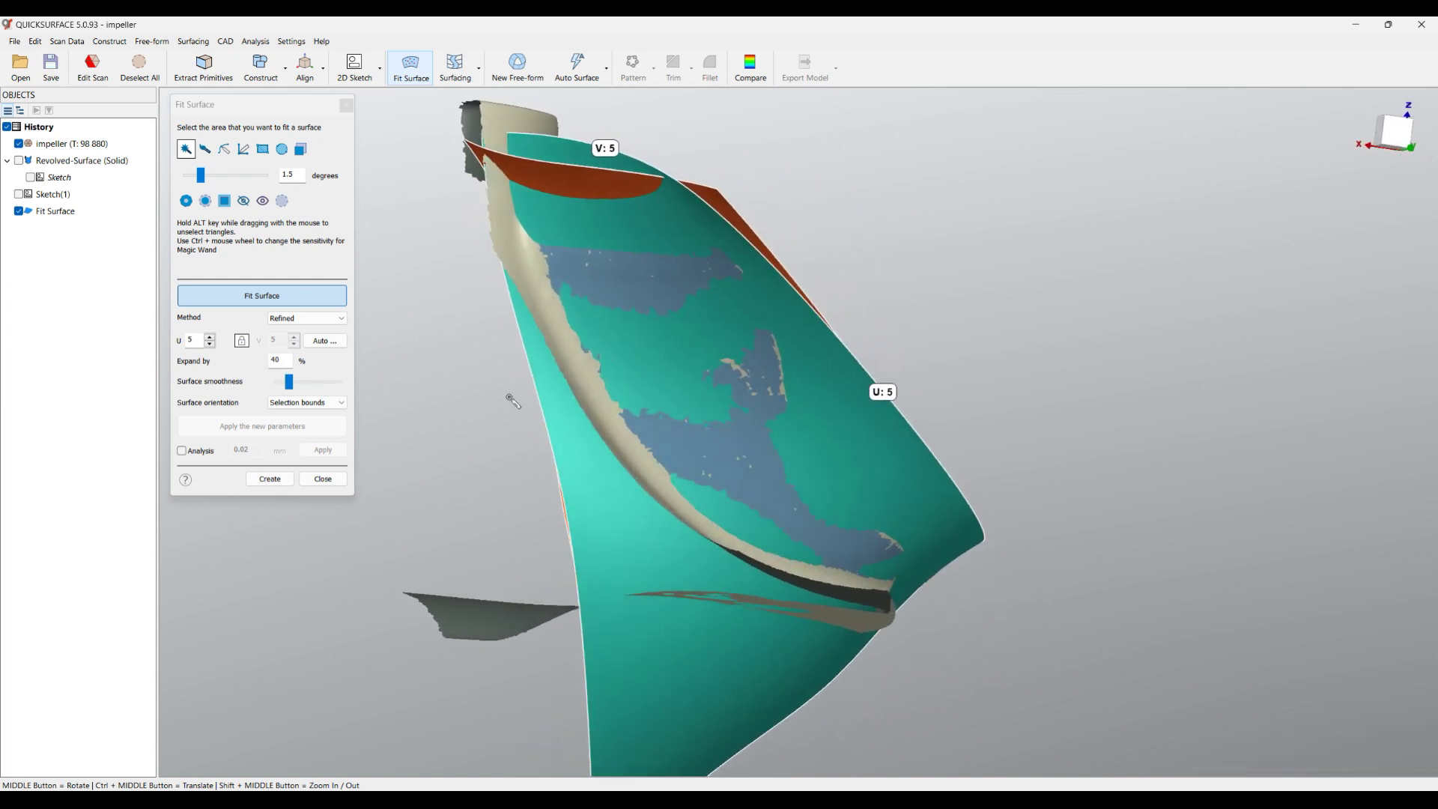
pyautogui.click(258, 481)
pyautogui.click(269, 480)
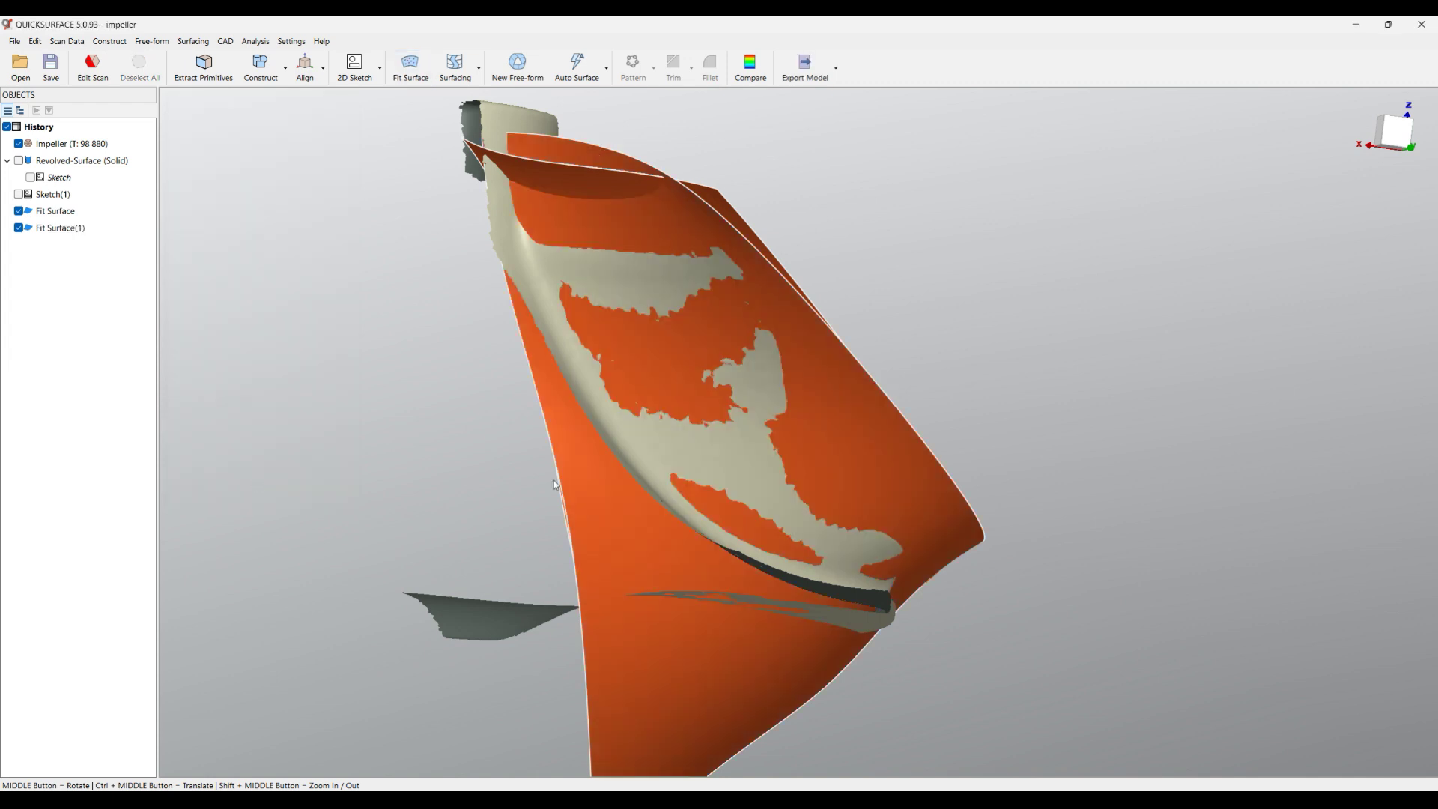
# Show the blade outline sketch and revolve it fully around its sketch axis line as a new solid.
pyautogui.moveTo(732, 484); pyautogui.dragTo(537, 572, button='middle')
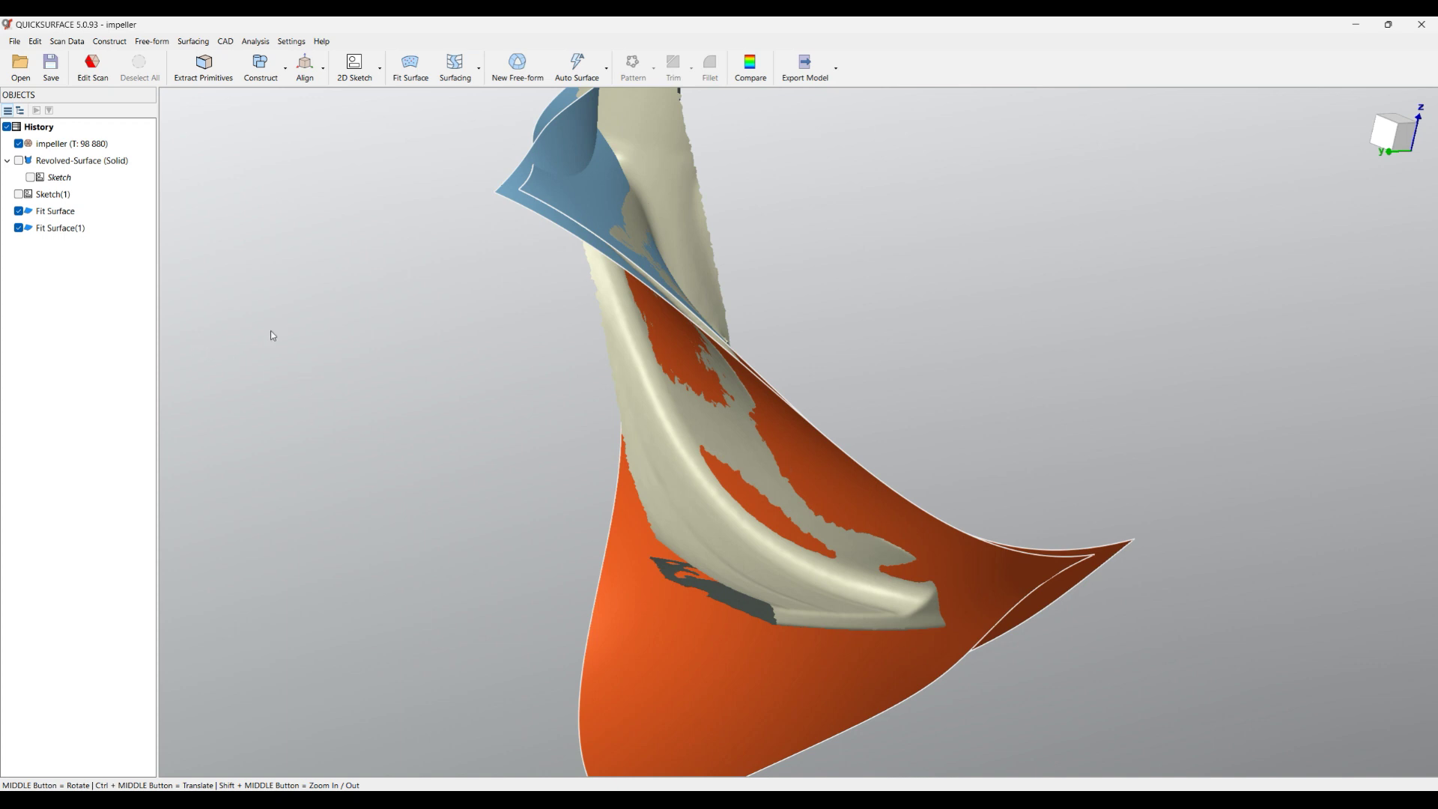
pyautogui.click(19, 195)
pyautogui.scroll(-3, 437, 313)
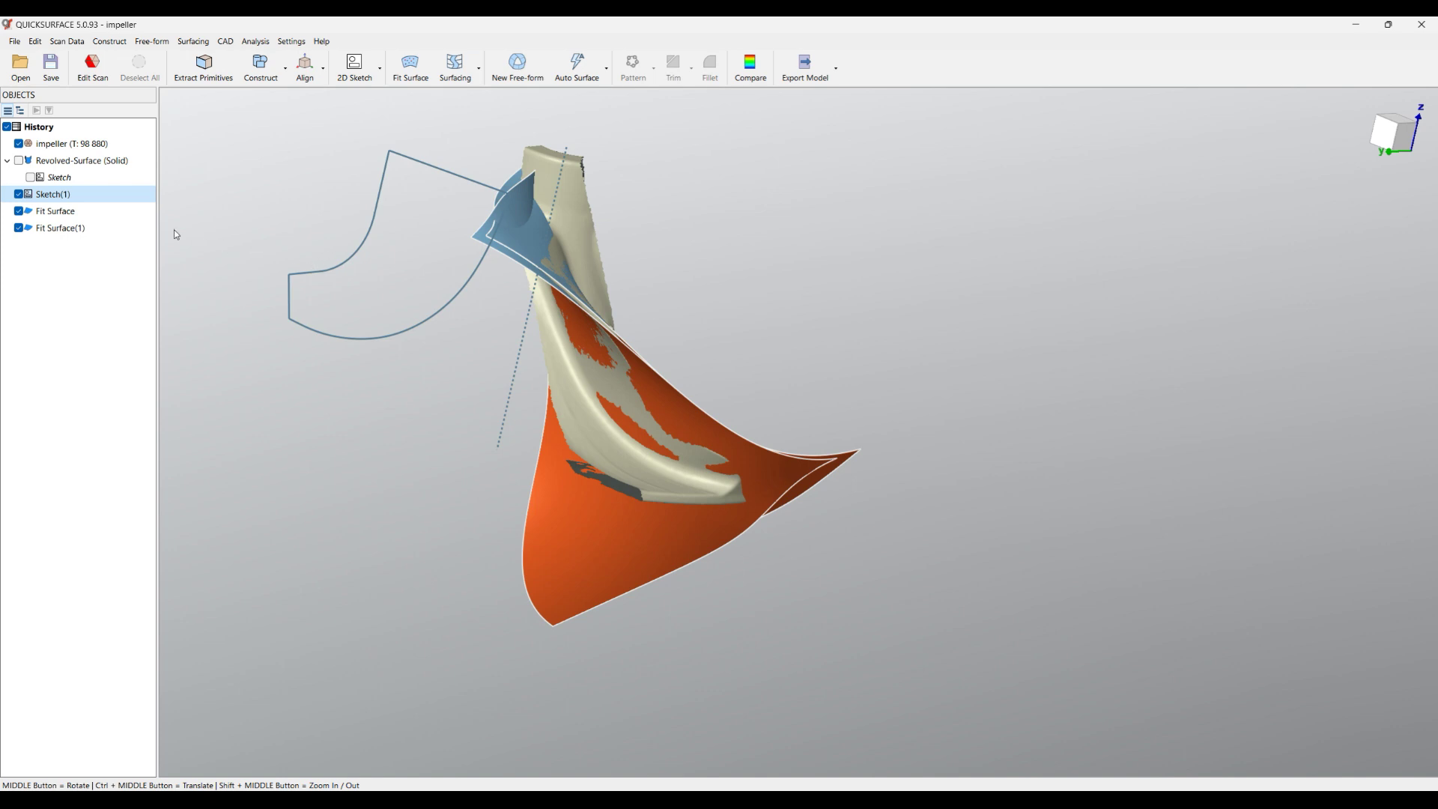
pyautogui.rightClick(42, 198)
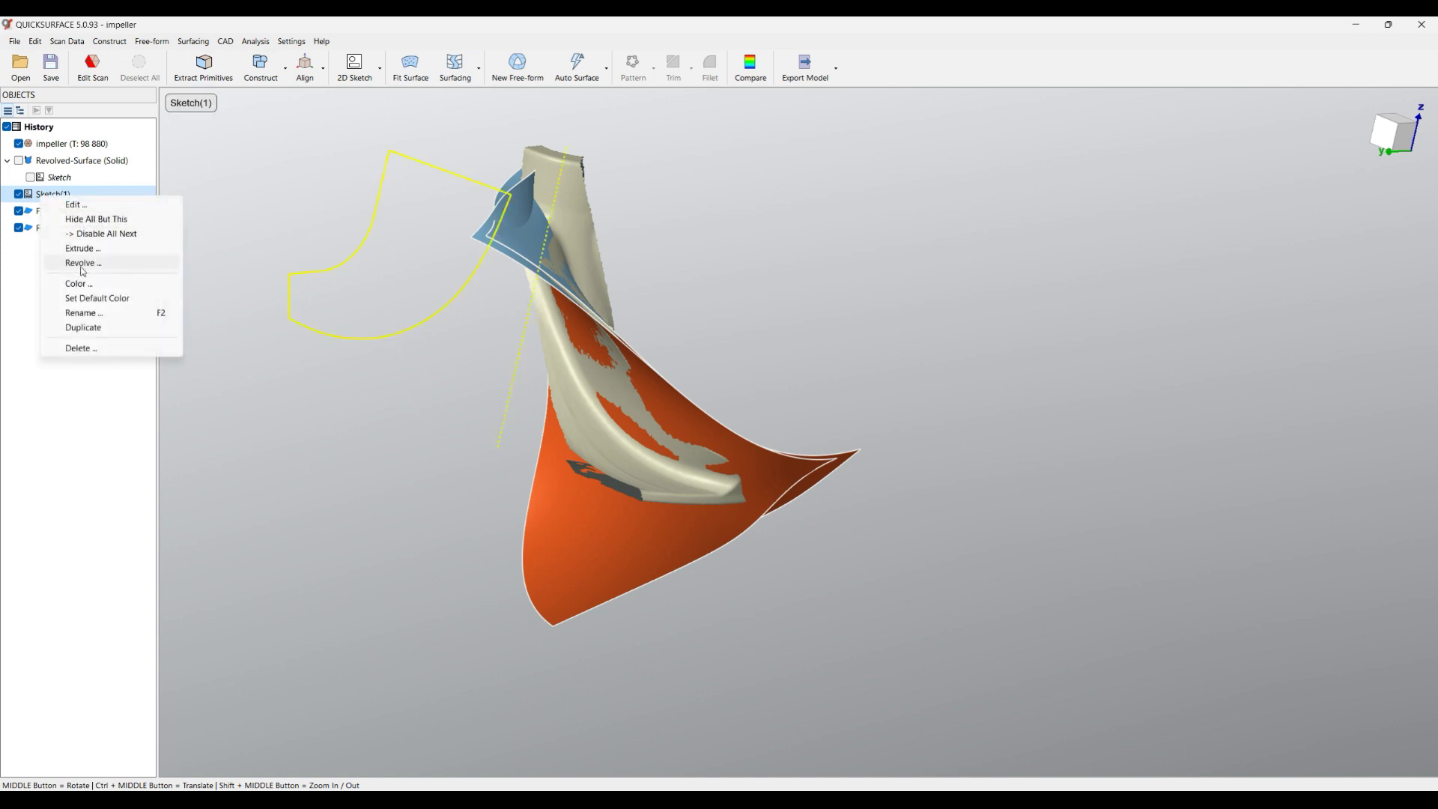
pyautogui.click(282, 401)
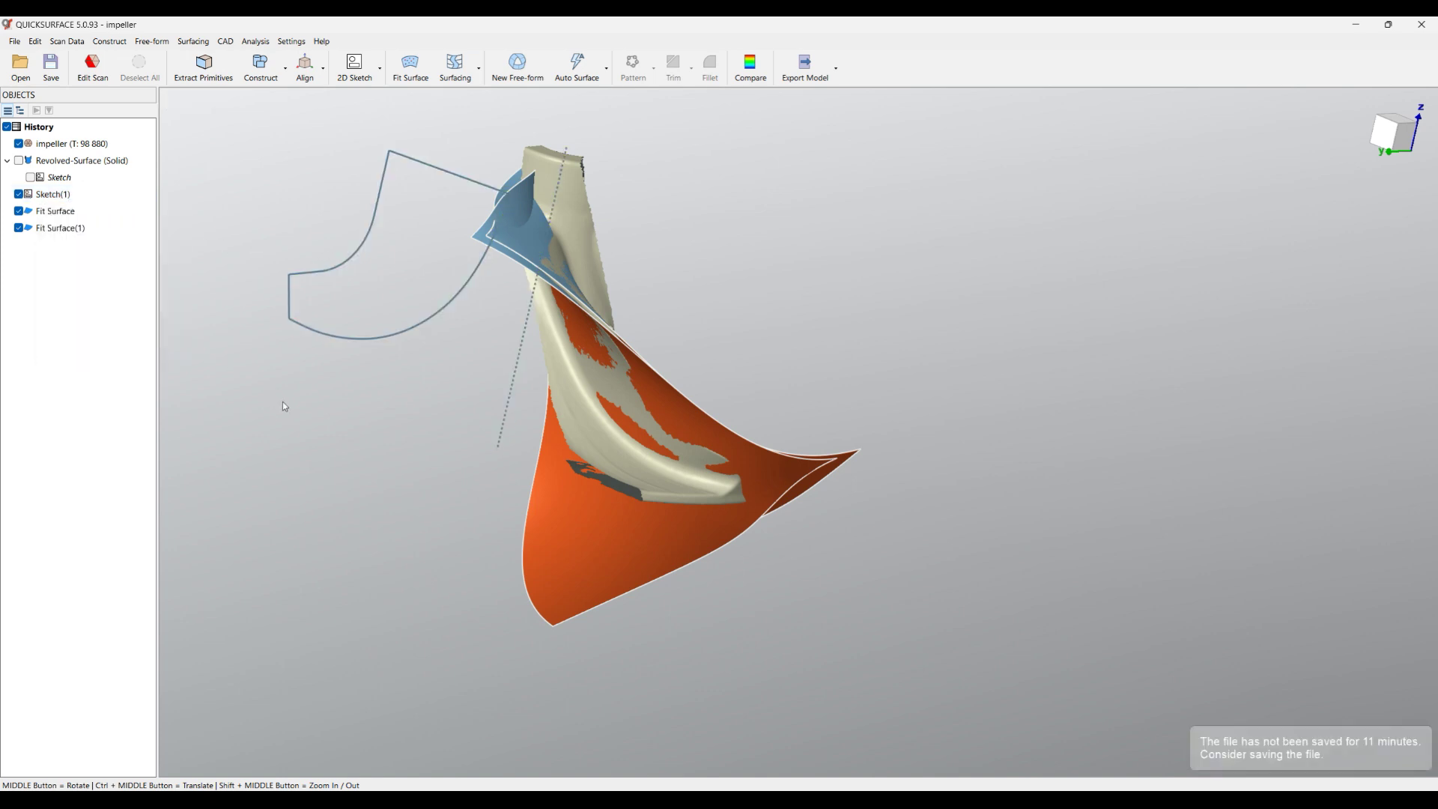
pyautogui.click(402, 334)
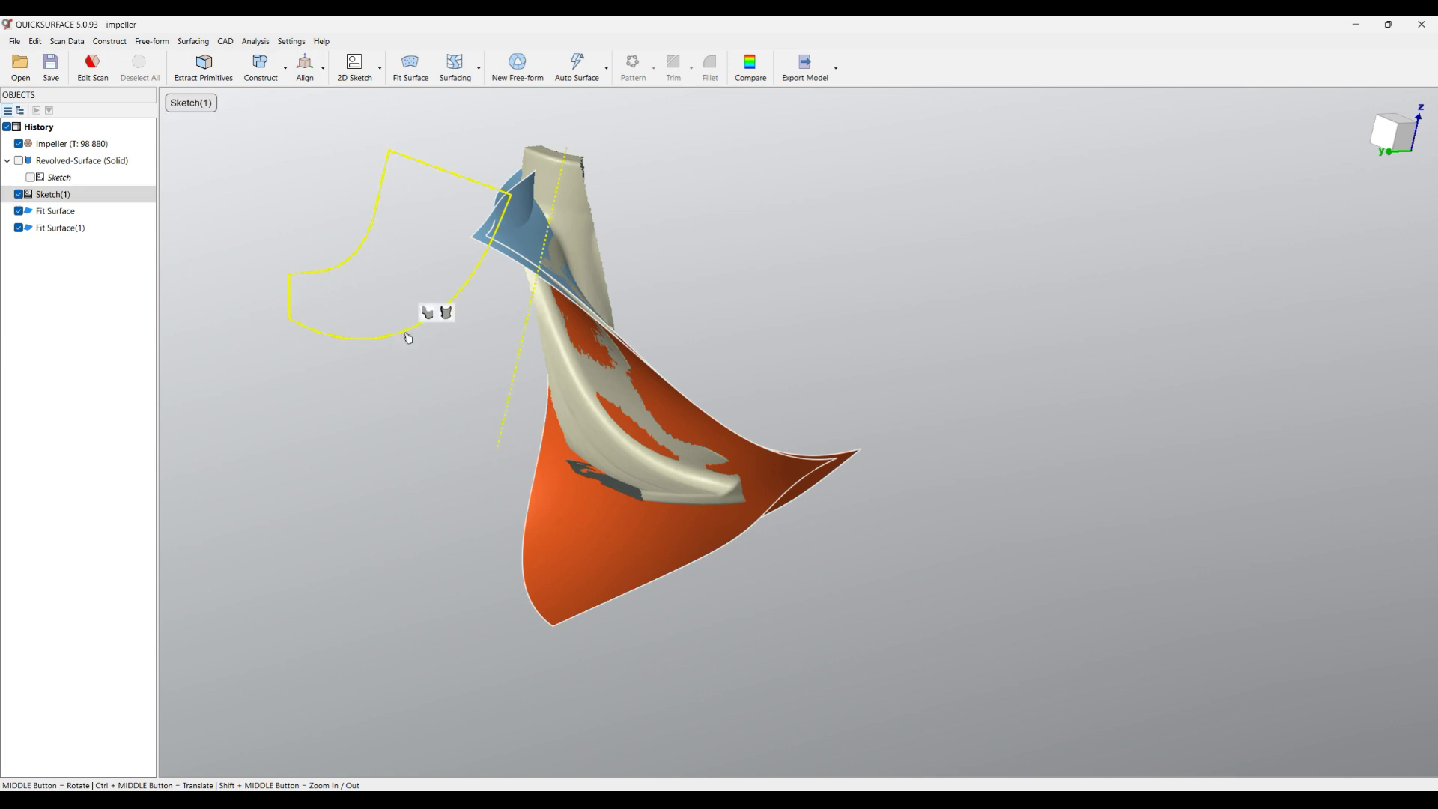
pyautogui.click(446, 313)
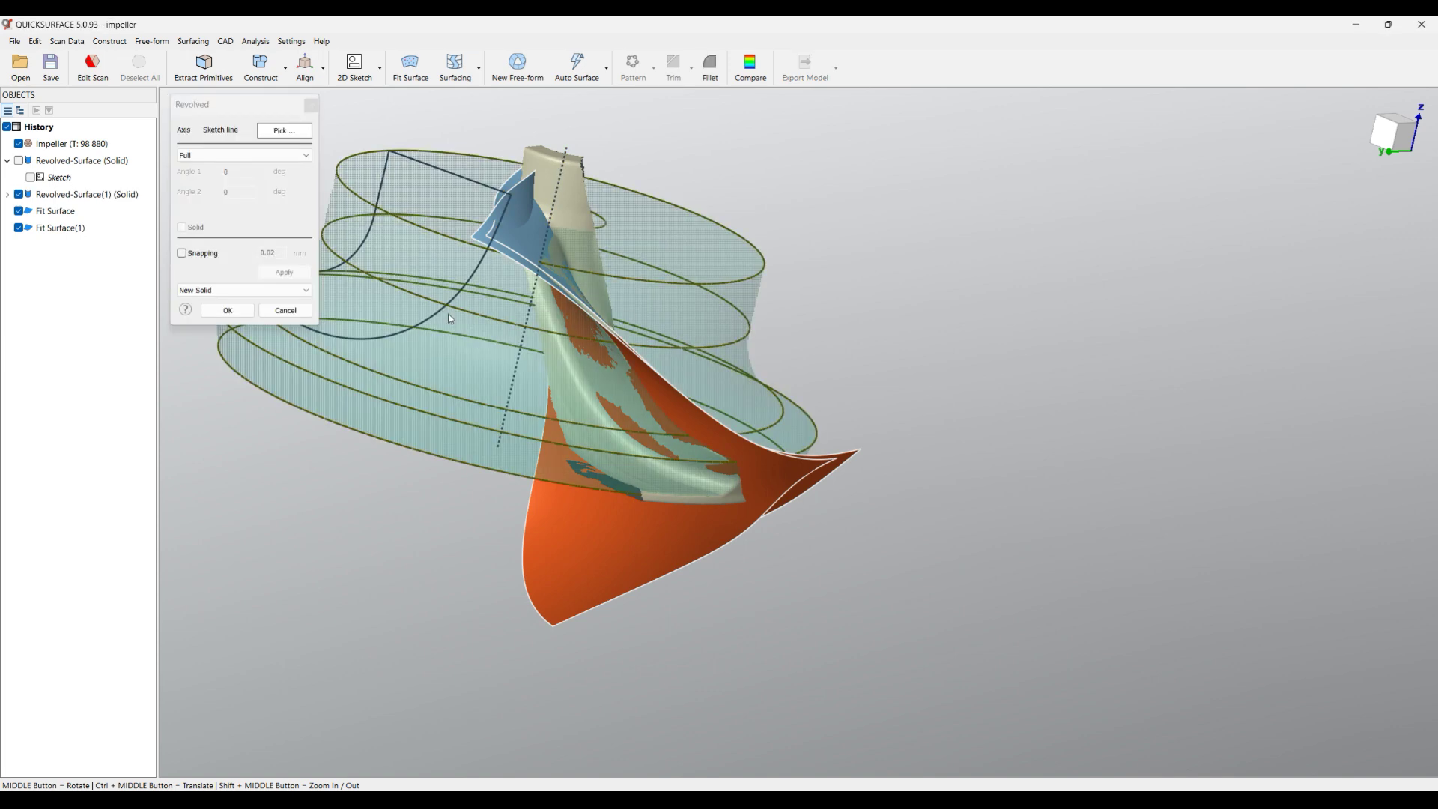
pyautogui.moveTo(425, 406); pyautogui.dragTo(272, 328, button='middle')
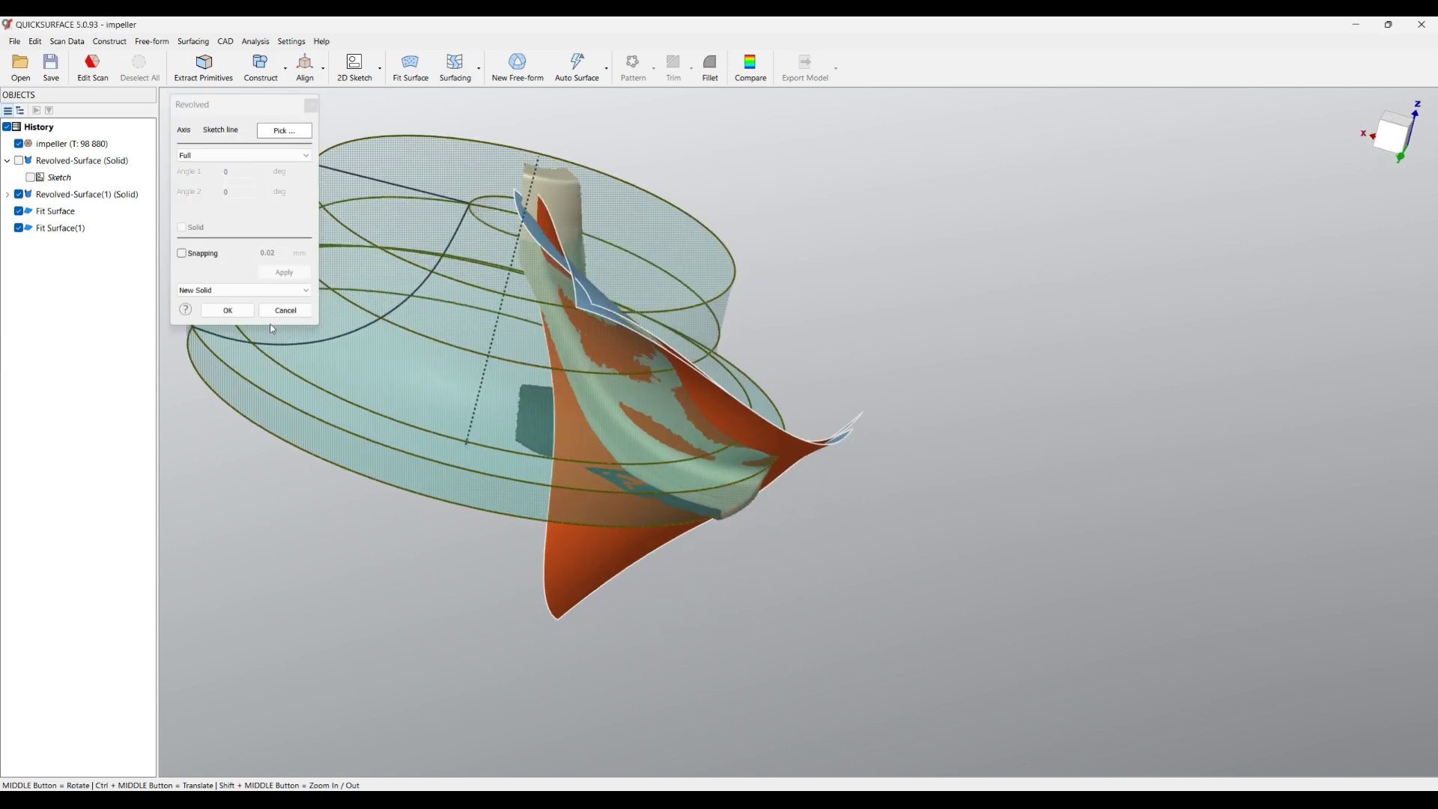
pyautogui.click(228, 310)
# Trim the revolved blade solid and both fitted surfaces against each other, removing the large revolved portion outside the blade.
pyautogui.moveTo(554, 577); pyautogui.dragTo(661, 481, button='middle')
pyautogui.scroll(-3, 717, 465)
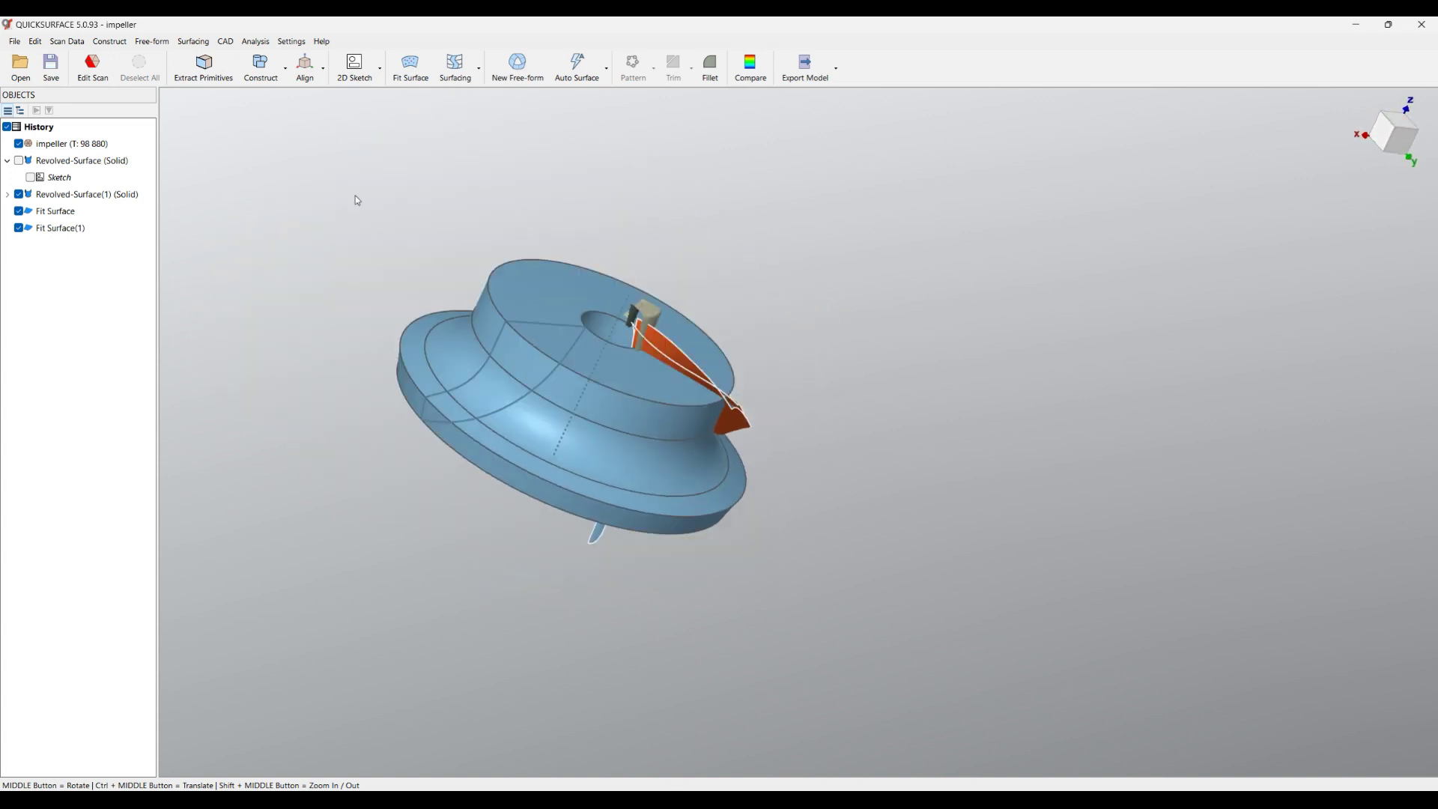
pyautogui.moveTo(320, 176); pyautogui.dragTo(861, 586)
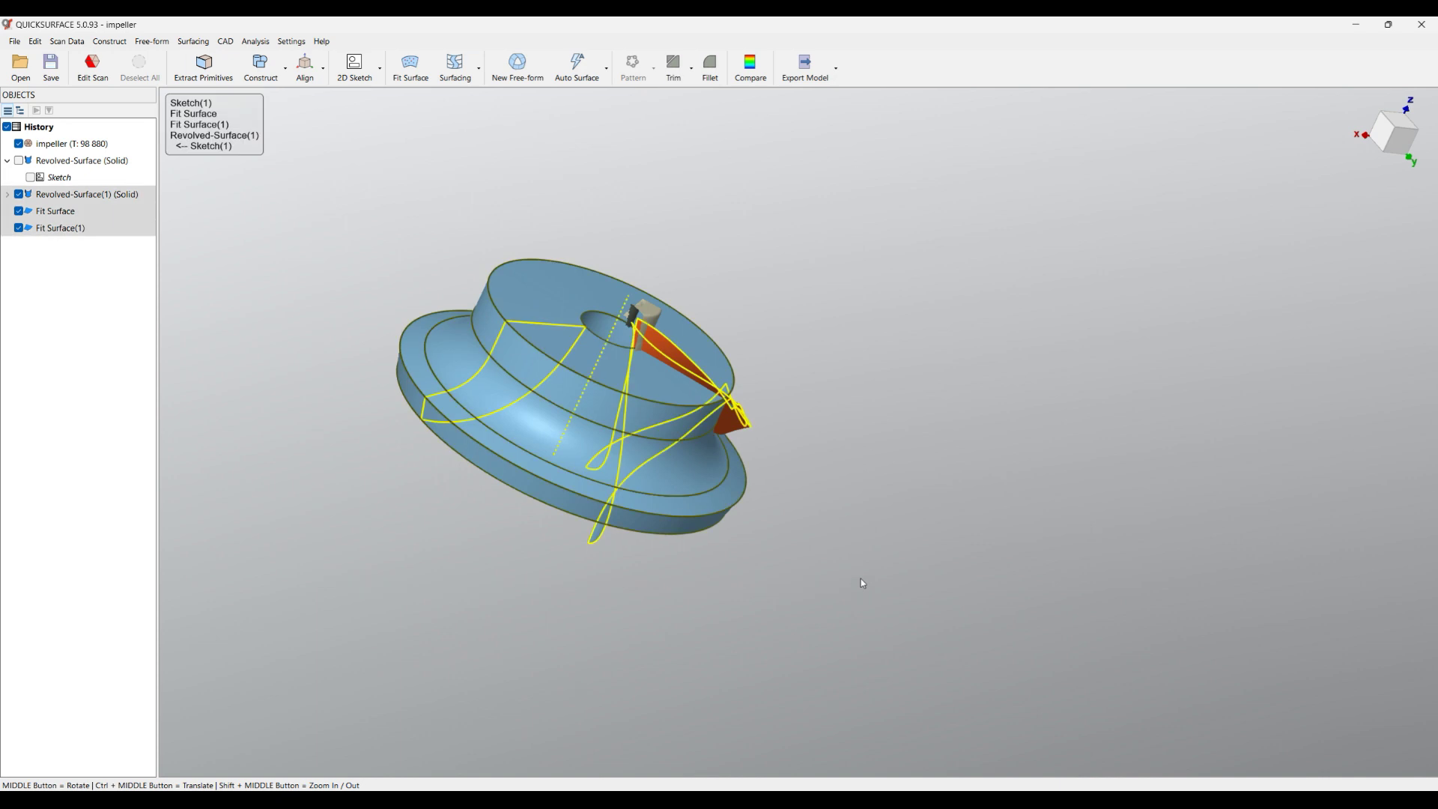
pyautogui.click(672, 65)
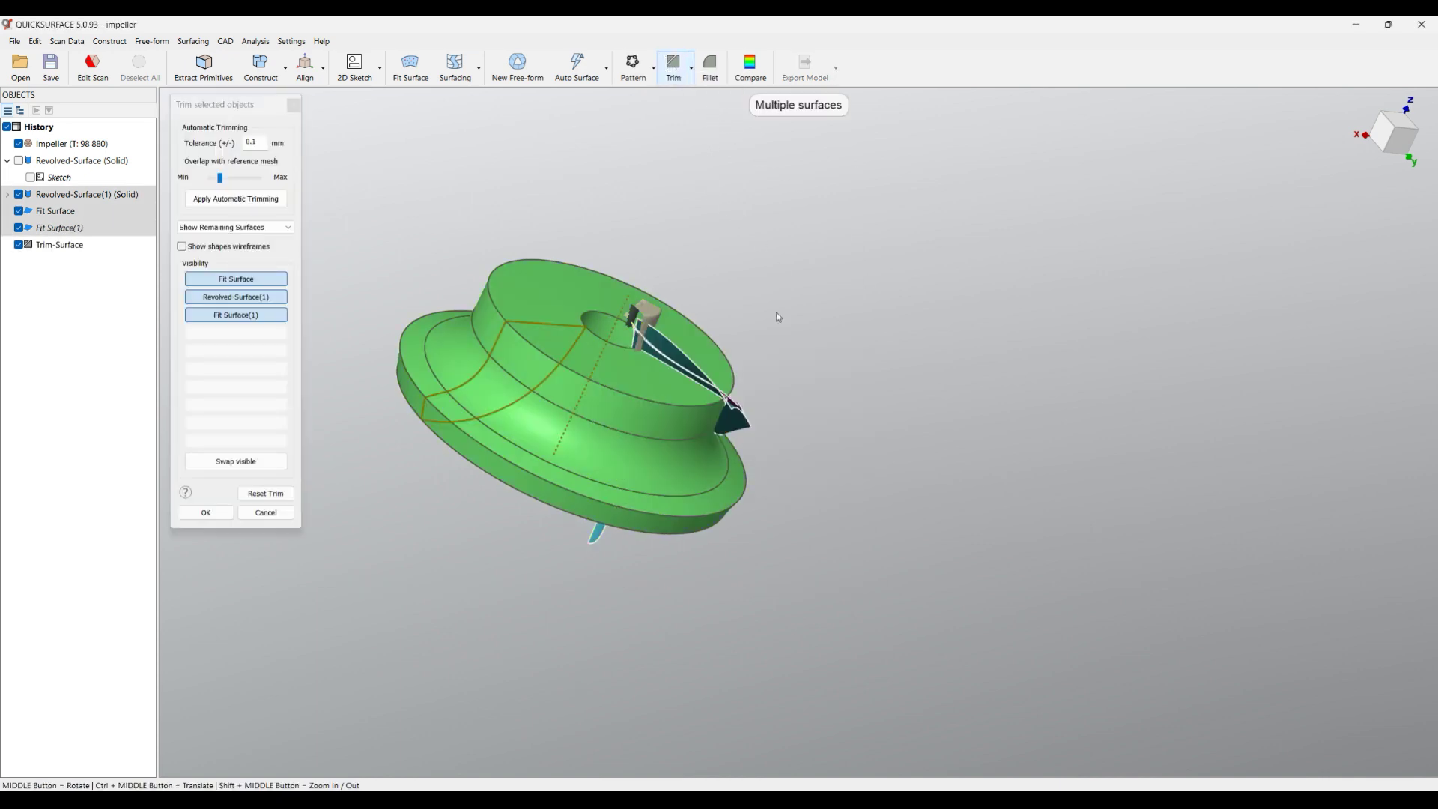
pyautogui.scroll(3, 776, 314)
pyautogui.moveTo(772, 341); pyautogui.dragTo(497, 455, button='middle')
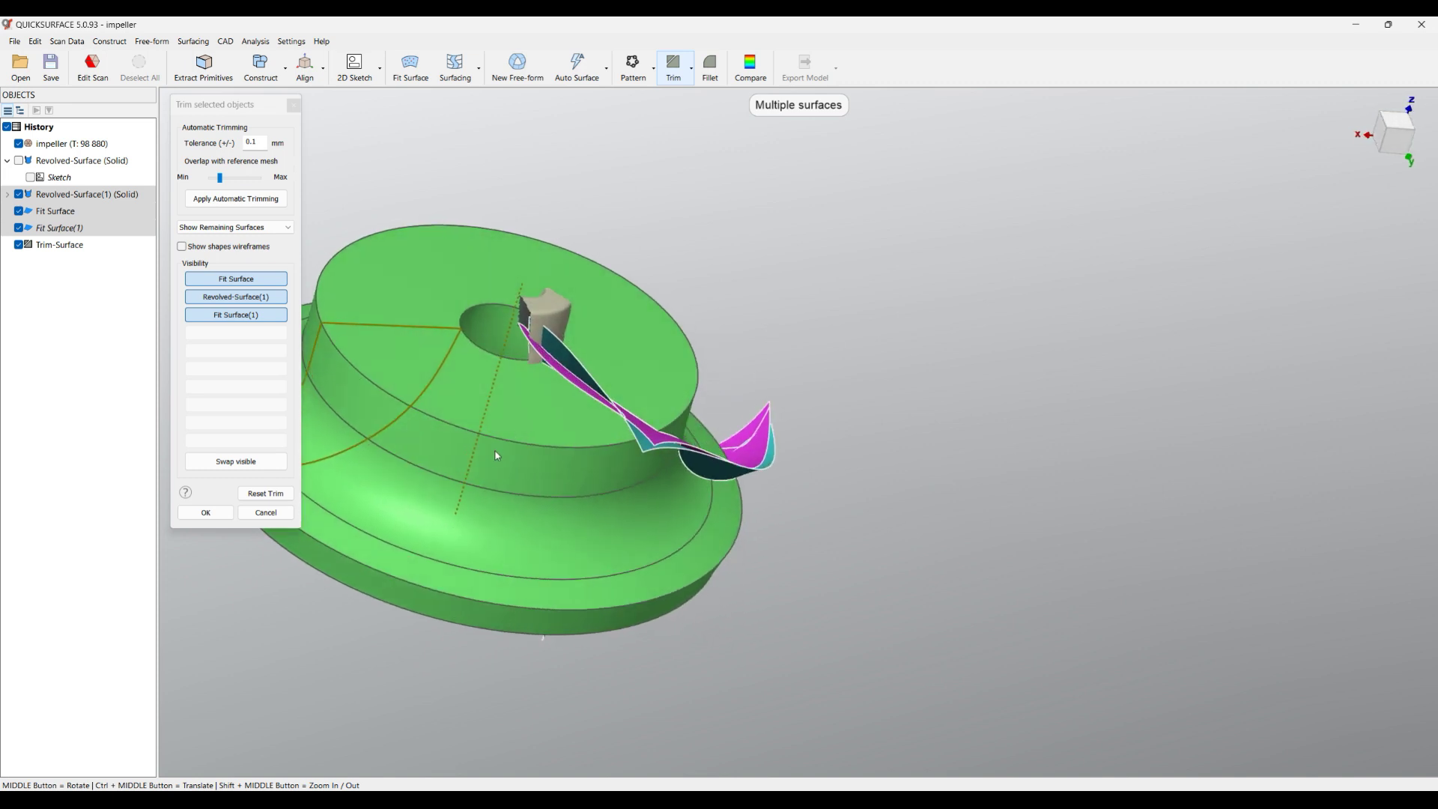
pyautogui.scroll(2, 499, 458)
pyautogui.moveTo(662, 513); pyautogui.dragTo(618, 485, button='middle')
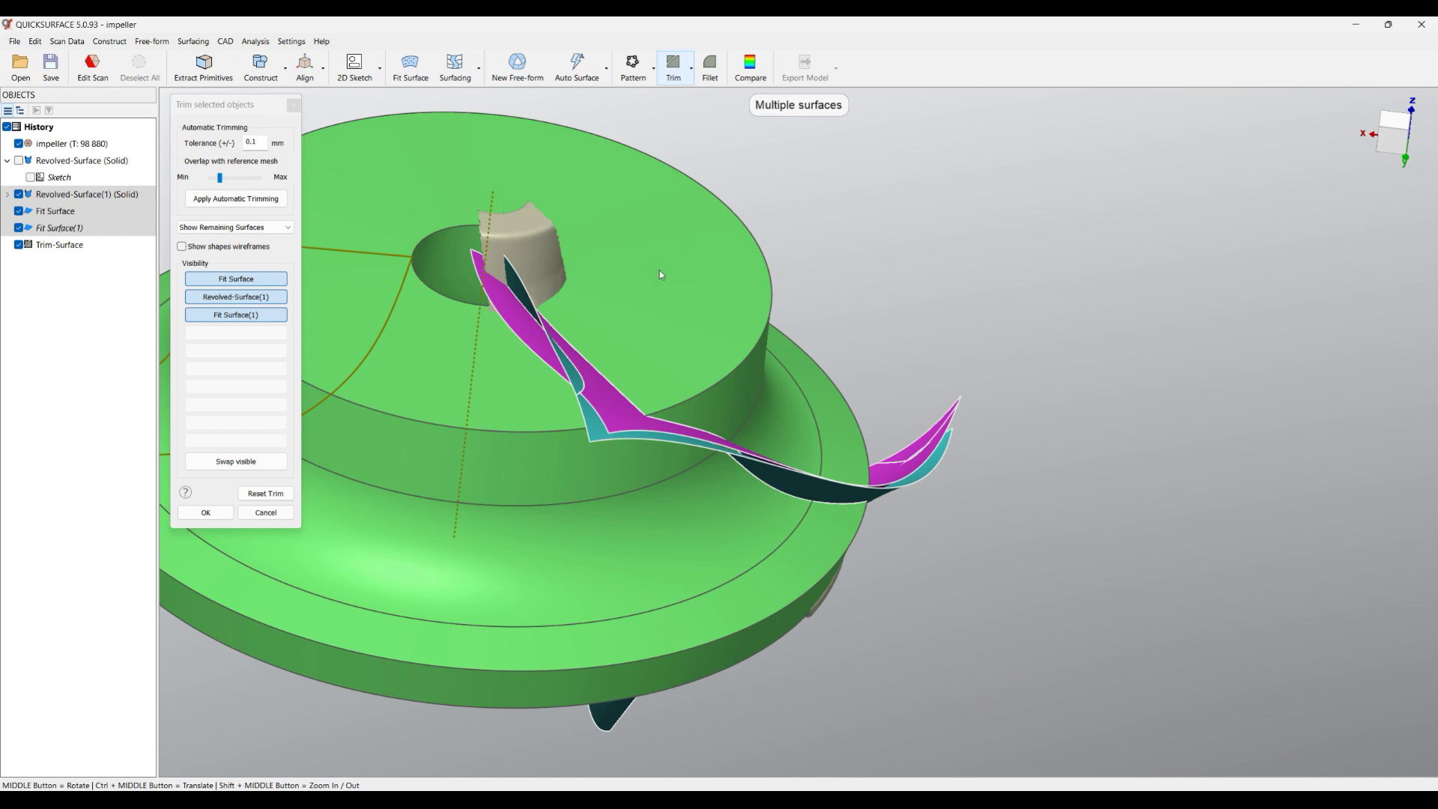
pyautogui.click(621, 225)
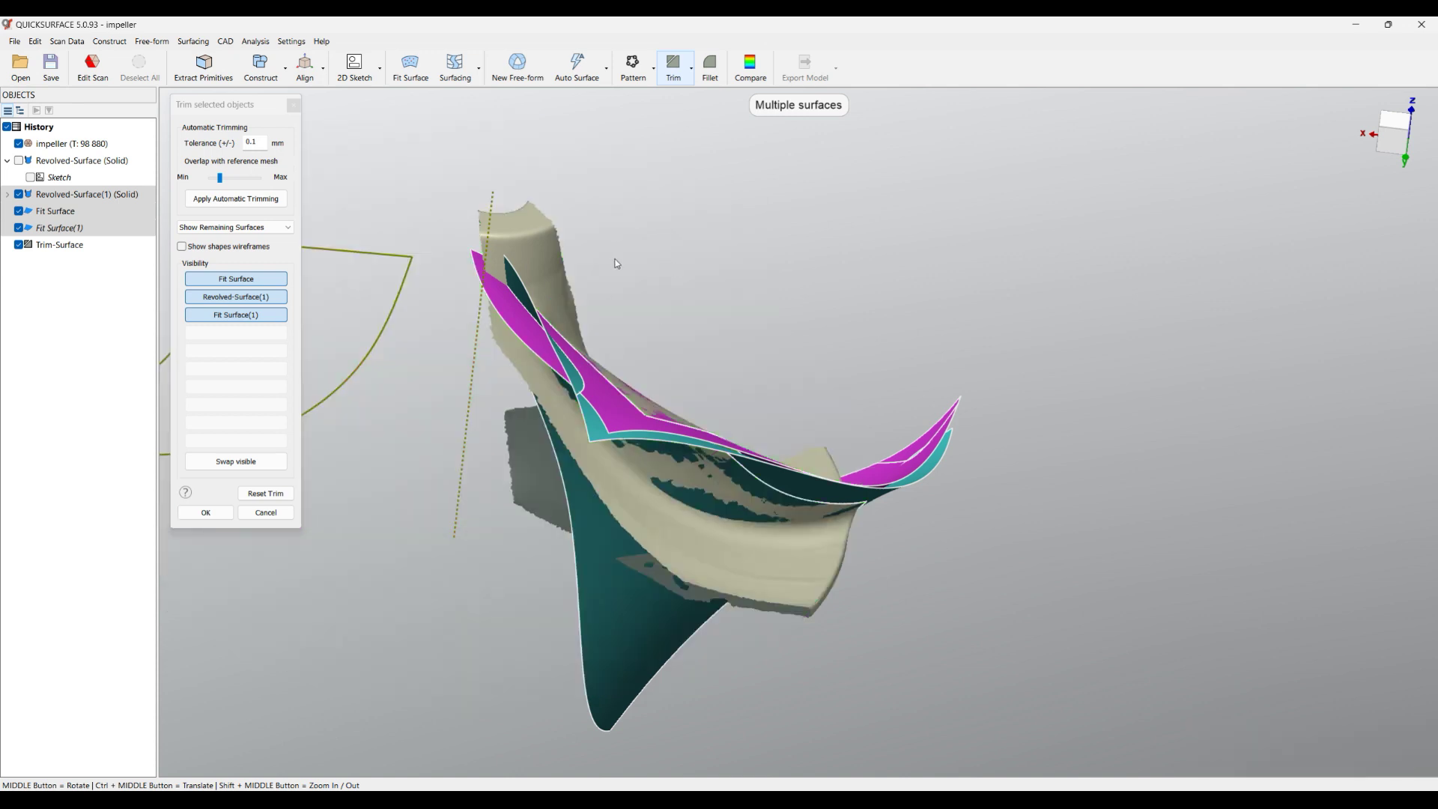
# Hide the impeller scan and remove the oversized areas of both fitted surfaces surrounding the blade outline.
pyautogui.click(19, 145)
pyautogui.moveTo(800, 606); pyautogui.dragTo(892, 408, button='middle')
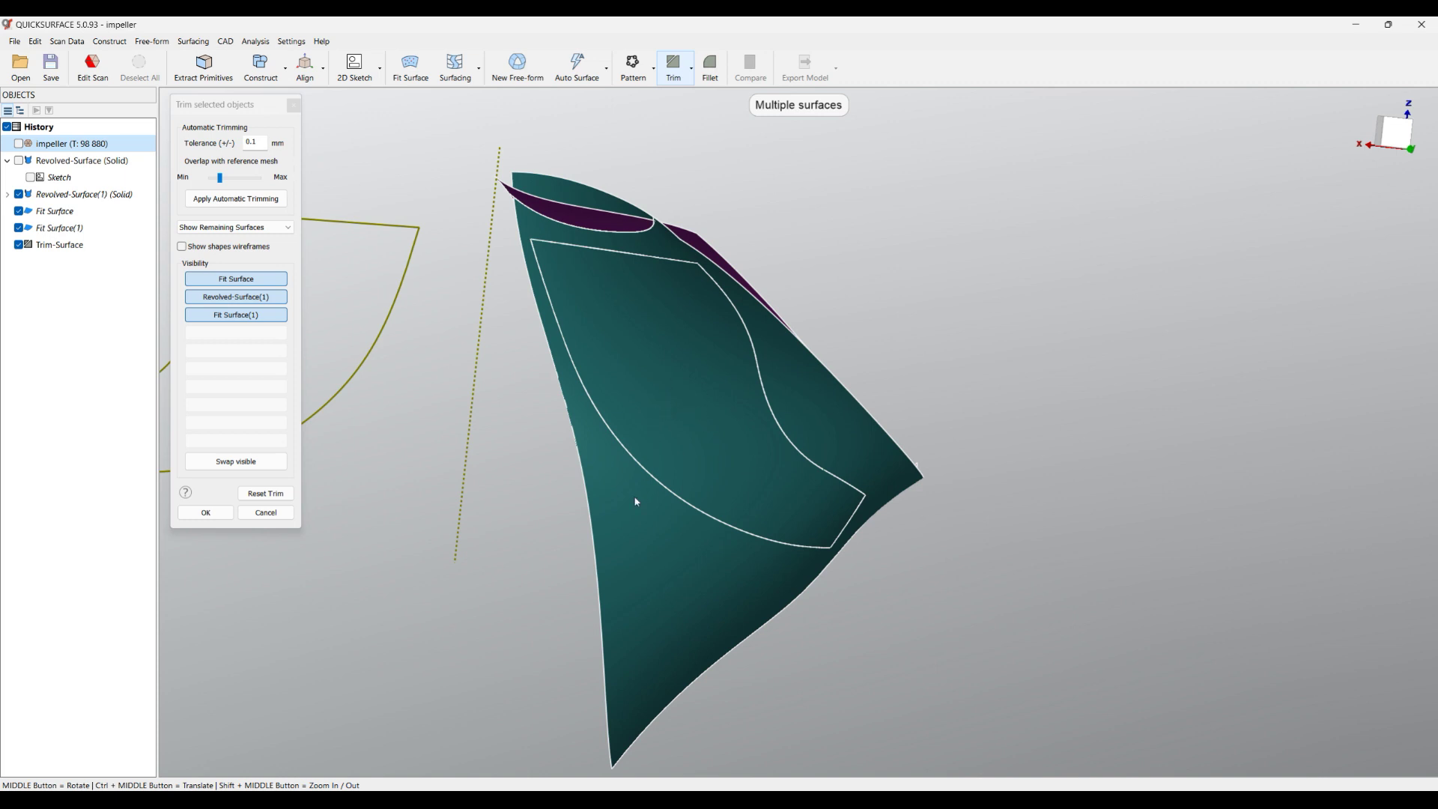
pyautogui.click(636, 620)
pyautogui.moveTo(997, 555); pyautogui.dragTo(920, 511, button='middle')
pyautogui.click(921, 514)
pyautogui.moveTo(854, 369); pyautogui.dragTo(883, 362, button='middle')
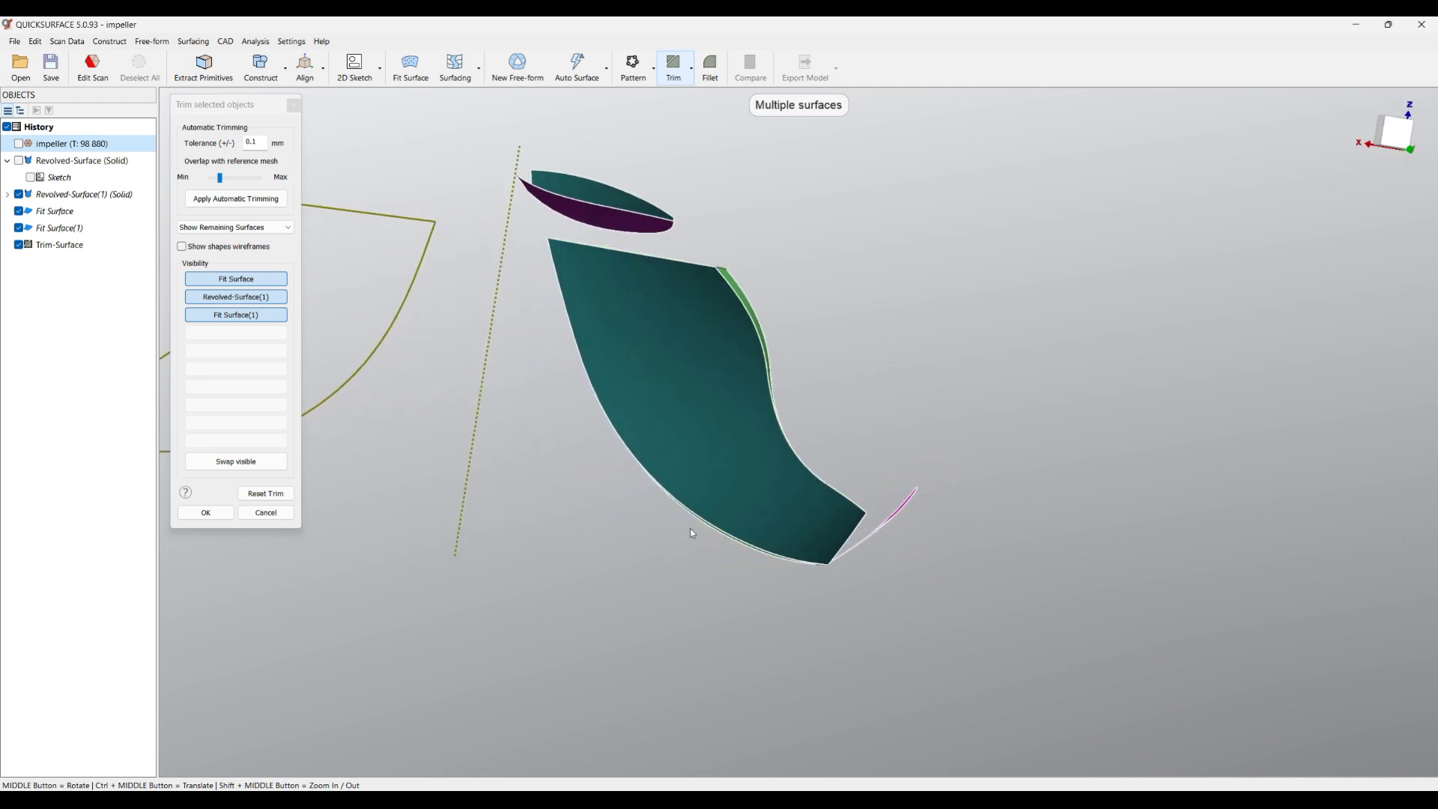
pyautogui.moveTo(774, 491); pyautogui.dragTo(655, 488, button='middle')
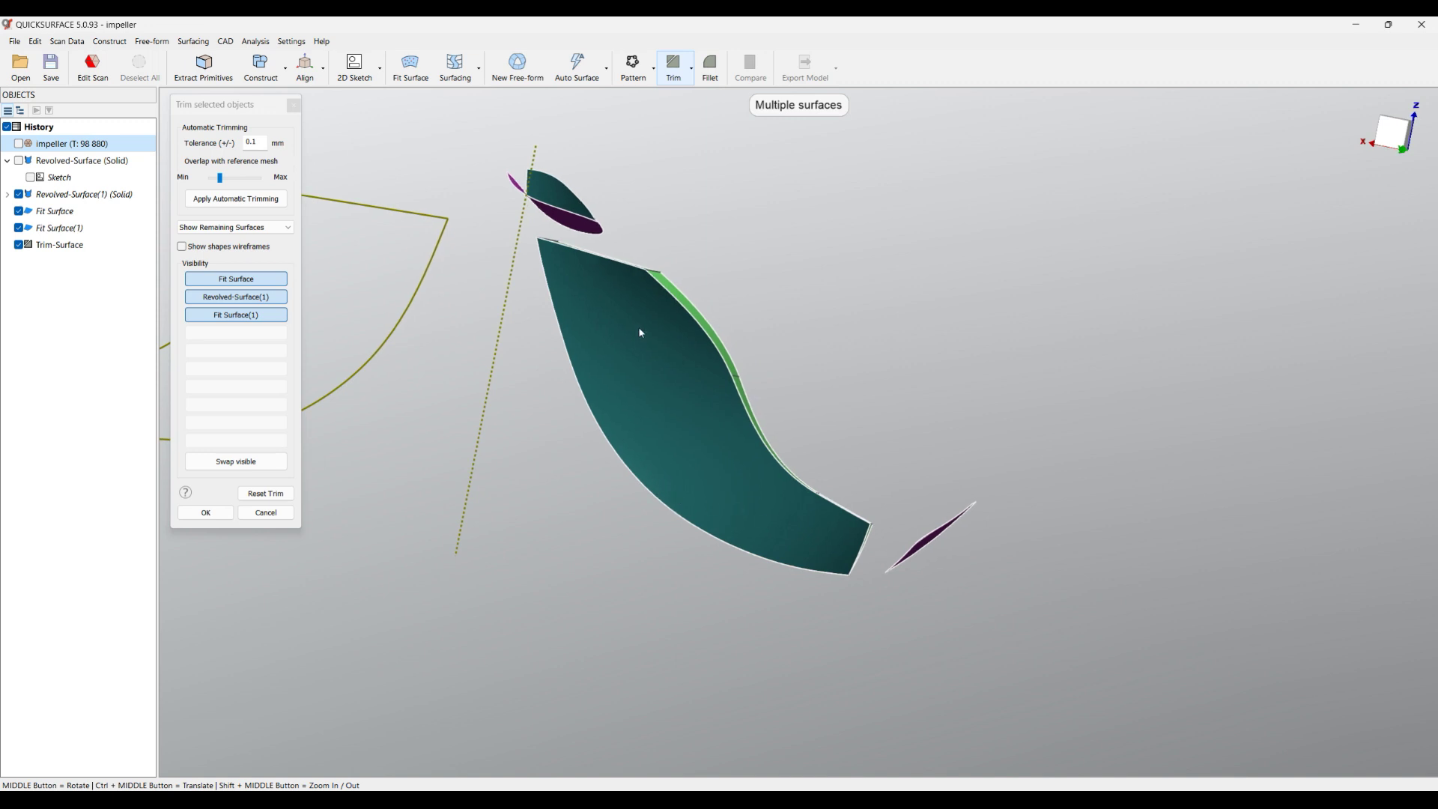
# Remove the leftover surface fragments above the blade and beyond its outer end, and accept the trim as a solid body.
pyautogui.scroll(3, 537, 193)
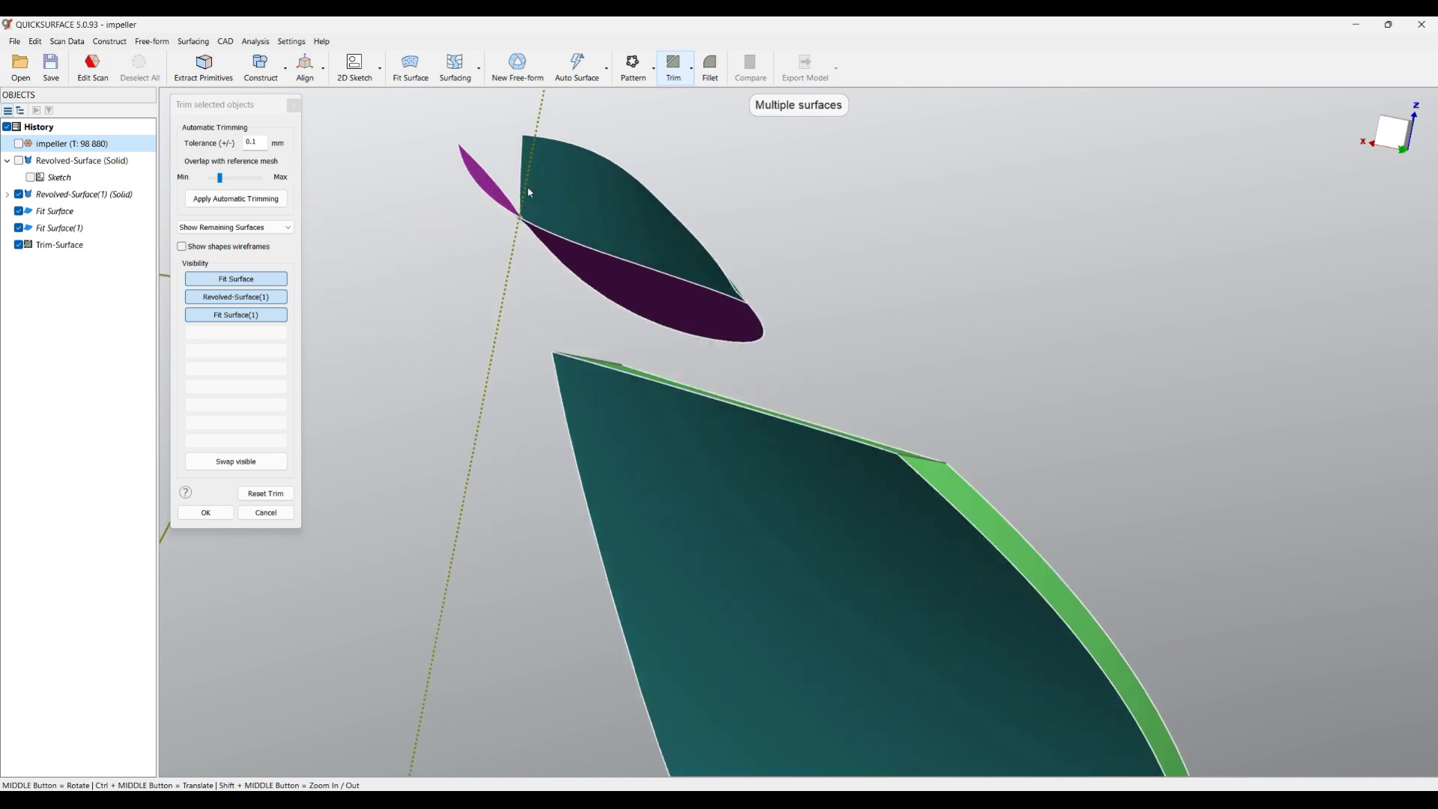
pyautogui.click(617, 210)
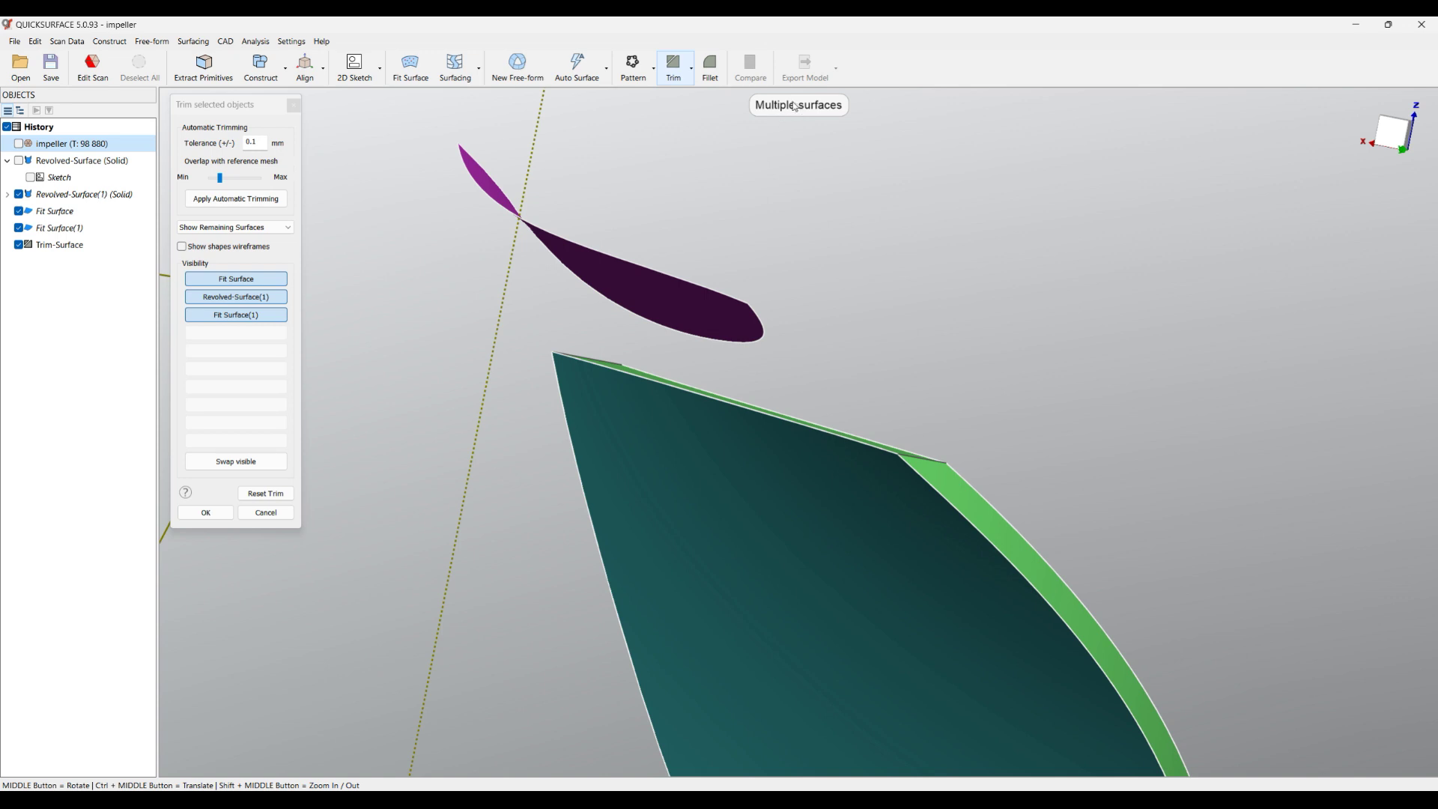
pyautogui.moveTo(796, 155); pyautogui.dragTo(732, 305, button='middle')
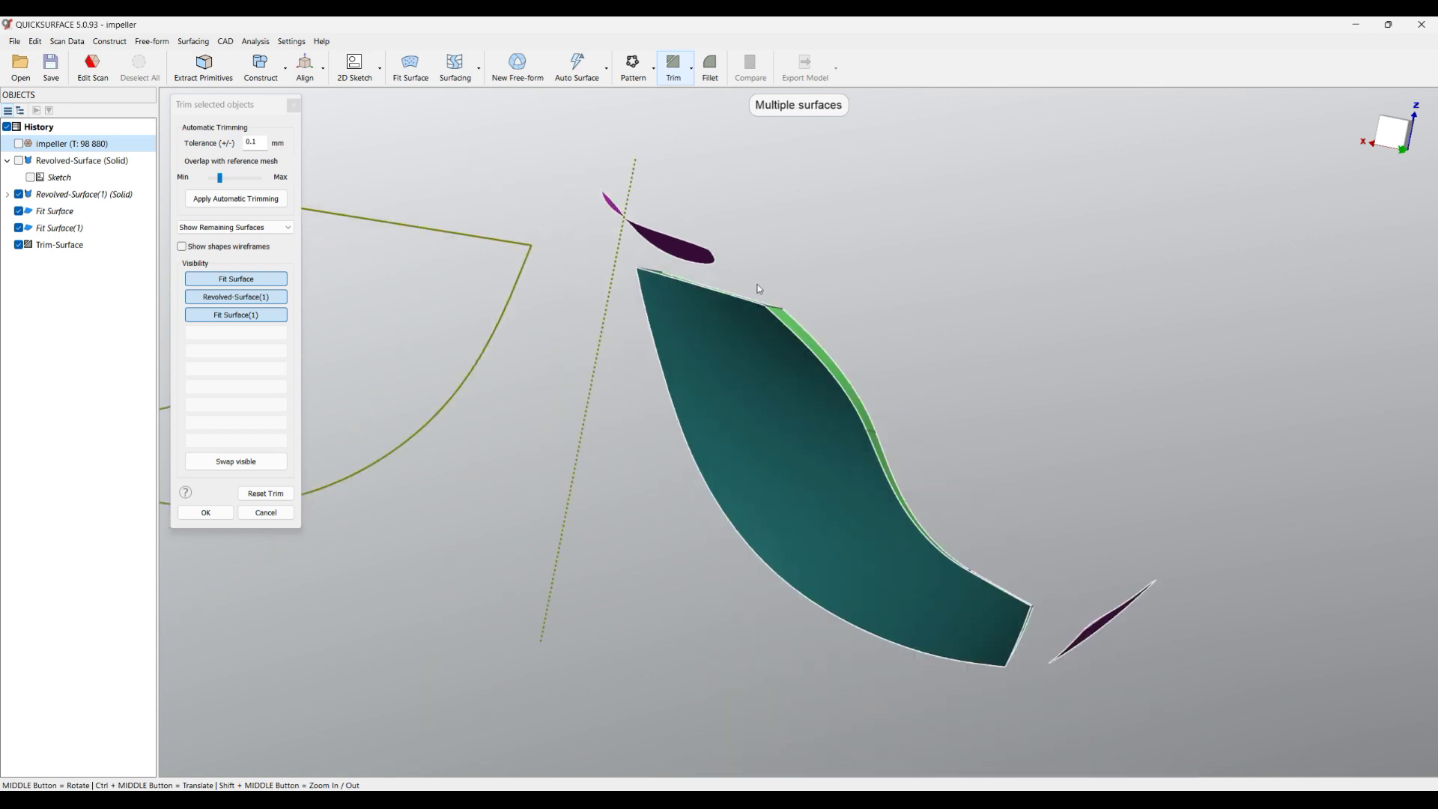
pyautogui.click(684, 255)
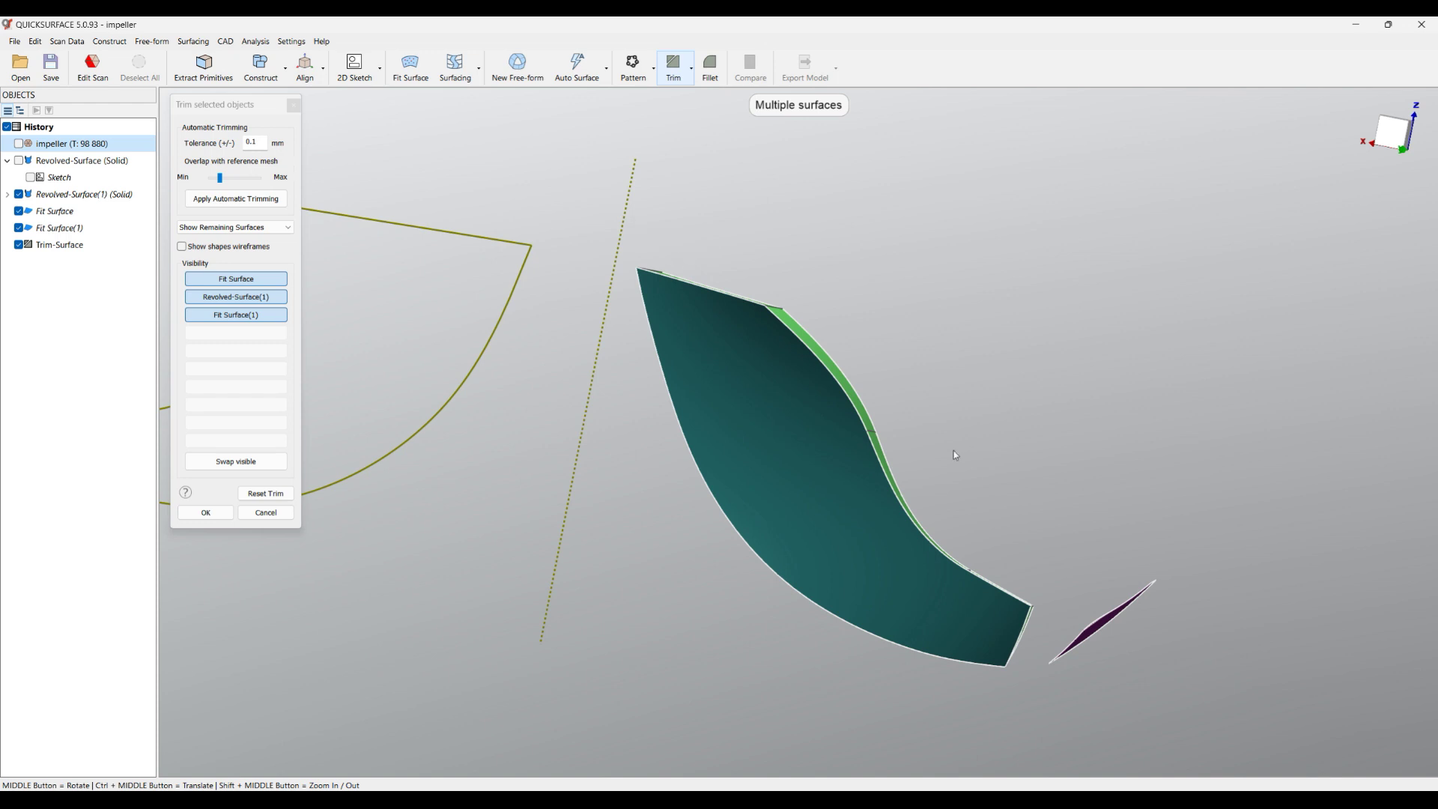
pyautogui.scroll(5, 1178, 656)
pyautogui.click(969, 585)
pyautogui.moveTo(970, 582)
pyautogui.mouseDown(button='middle')
pyautogui.moveTo(995, 569)
pyautogui.moveTo(965, 562)
pyautogui.moveTo(941, 524)
pyautogui.moveTo(965, 502)
pyautogui.moveTo(1038, 583)
pyautogui.mouseUp(button='middle')
pyautogui.moveTo(811, 374)
pyautogui.mouseDown(button='middle')
pyautogui.moveTo(595, 427)
pyautogui.moveTo(707, 404)
pyautogui.moveTo(957, 444)
pyautogui.moveTo(1094, 520)
pyautogui.moveTo(1044, 571)
pyautogui.moveTo(1014, 569)
pyautogui.moveTo(1014, 535)
pyautogui.mouseUp(button='middle')
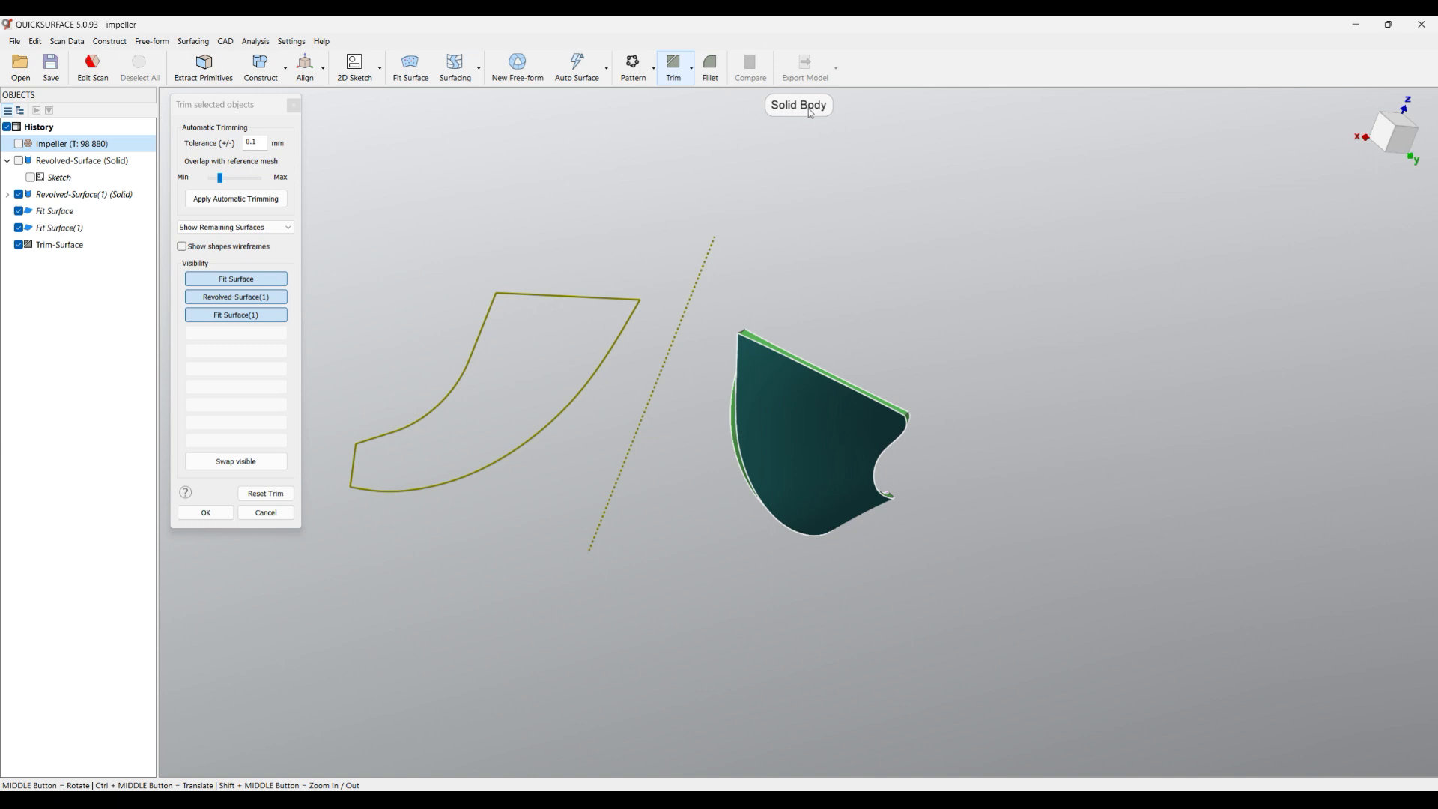
pyautogui.click(218, 519)
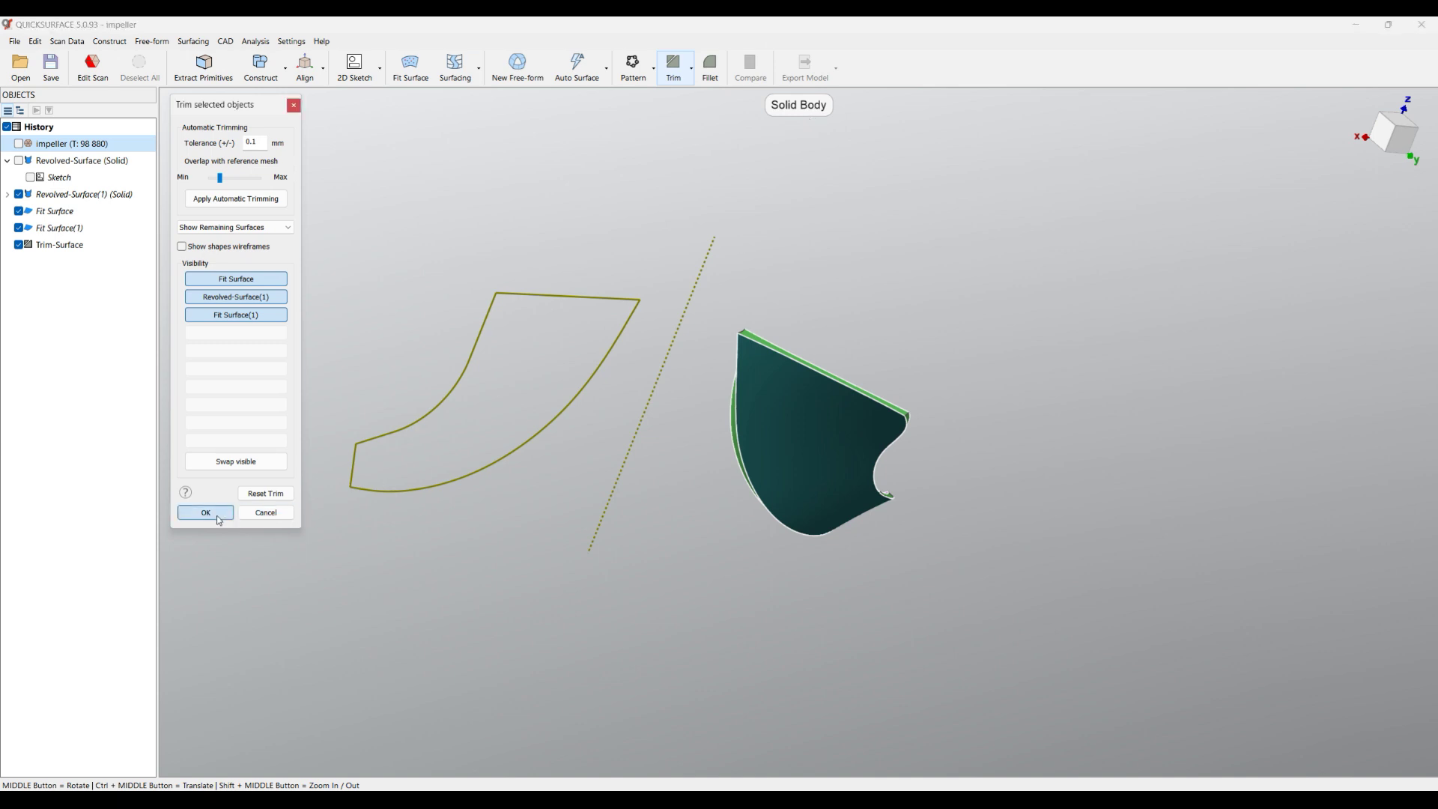
# Accept the trimmed blade as a solid body and hide the outline sketch of the second revolved solid.
pyautogui.click(218, 519)
pyautogui.moveTo(888, 477)
pyautogui.mouseDown(button='middle')
pyautogui.moveTo(819, 417)
pyautogui.moveTo(742, 439)
pyautogui.mouseUp(button='middle')
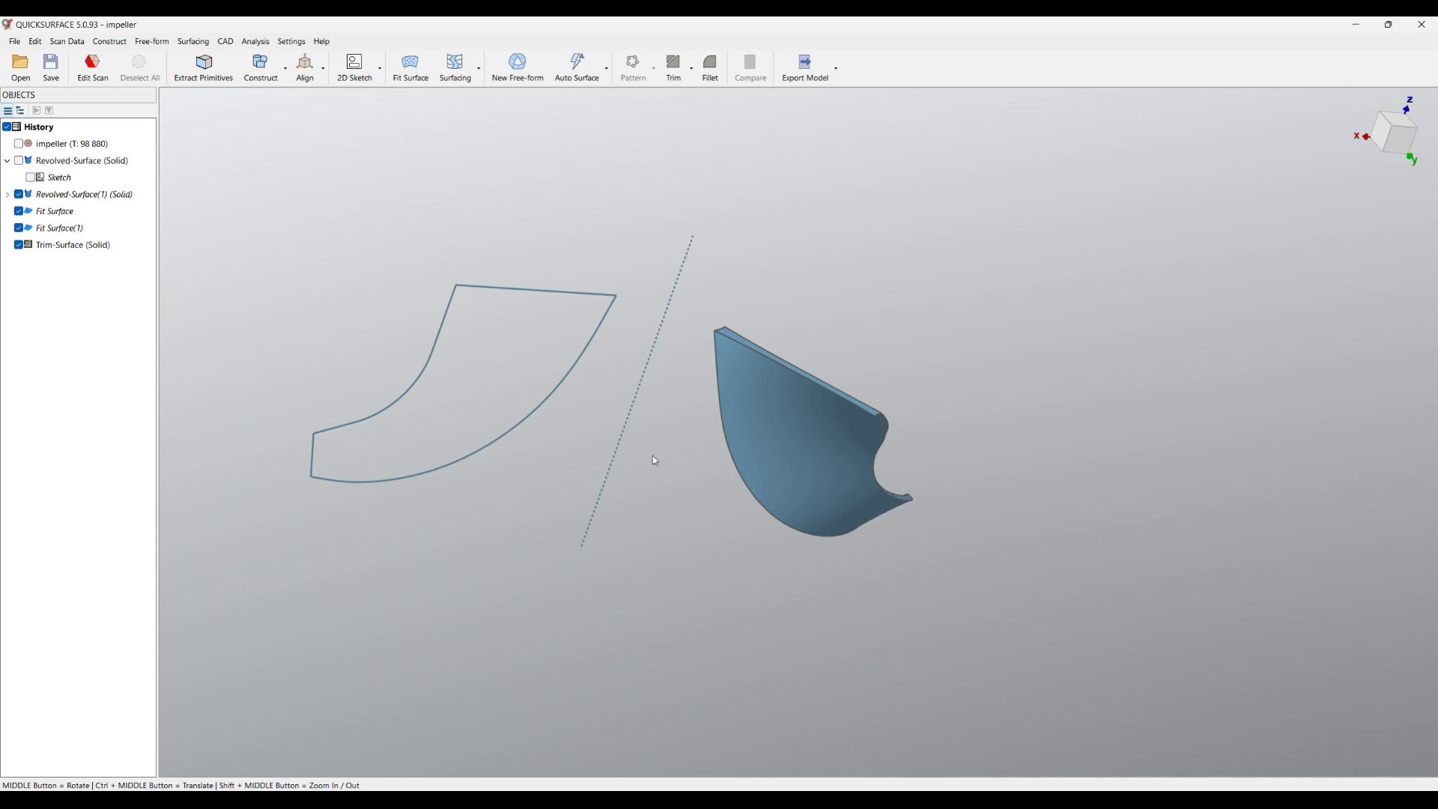
pyautogui.click(7, 195)
pyautogui.click(31, 211)
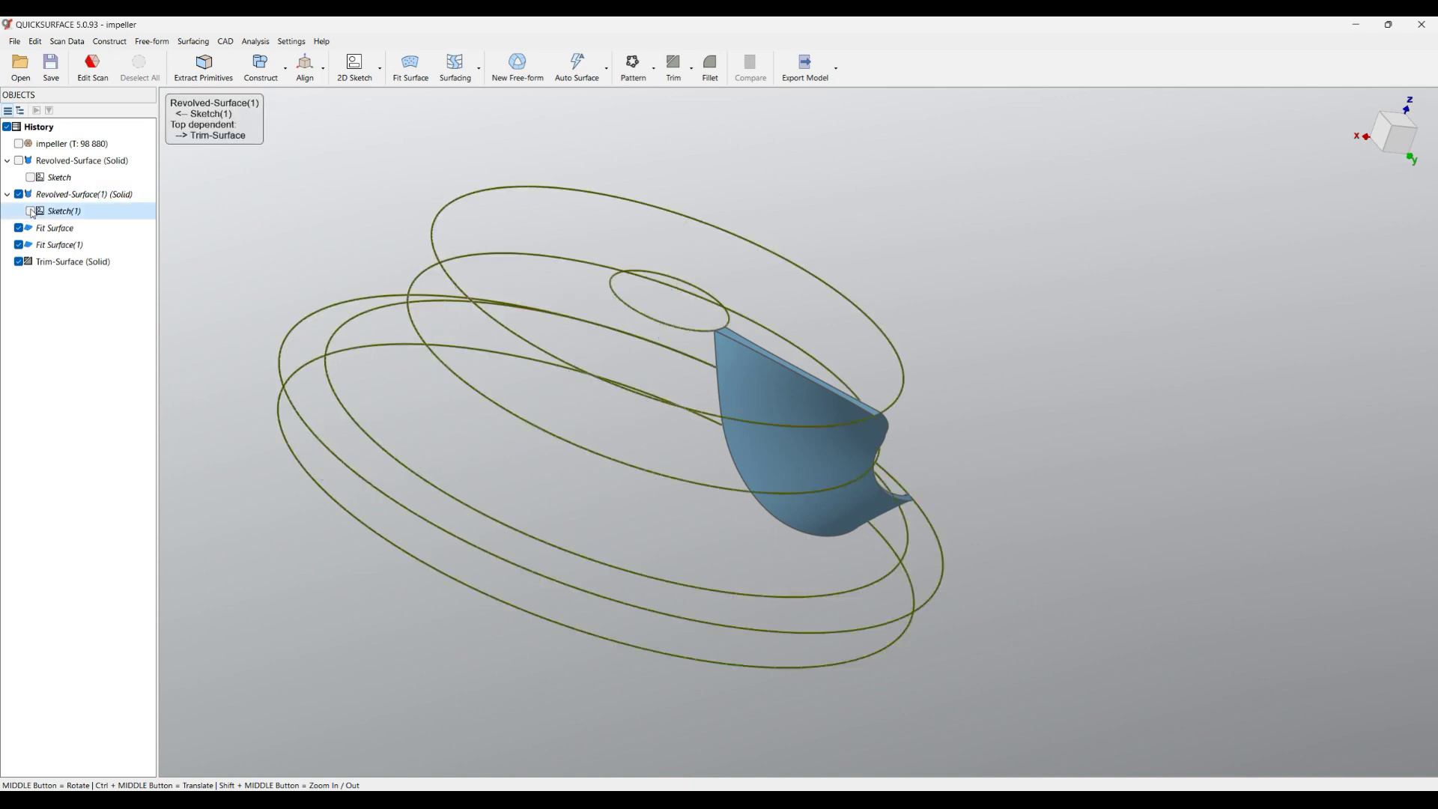
pyautogui.moveTo(640, 402); pyautogui.dragTo(1112, 393, button='middle')
pyautogui.click(1021, 450)
pyautogui.moveTo(1020, 450); pyautogui.dragTo(713, 568, button='middle')
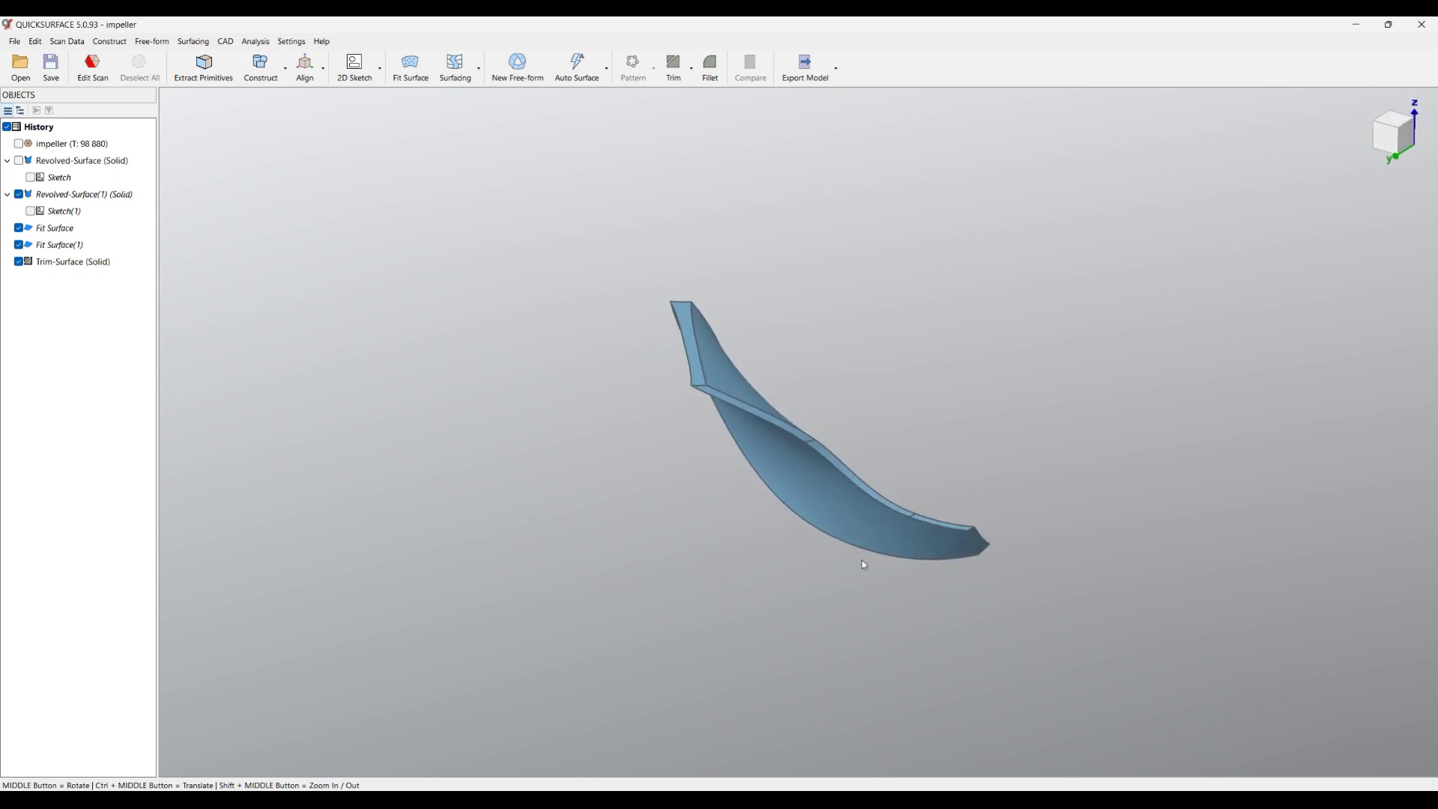
# Show the revolved hub solid together with the trimmed blade.
pyautogui.click(19, 161)
pyautogui.click(19, 161)
pyautogui.moveTo(612, 349)
pyautogui.mouseDown(button='middle')
pyautogui.moveTo(610, 439)
pyautogui.moveTo(633, 484)
pyautogui.moveTo(629, 435)
pyautogui.mouseUp(button='middle')
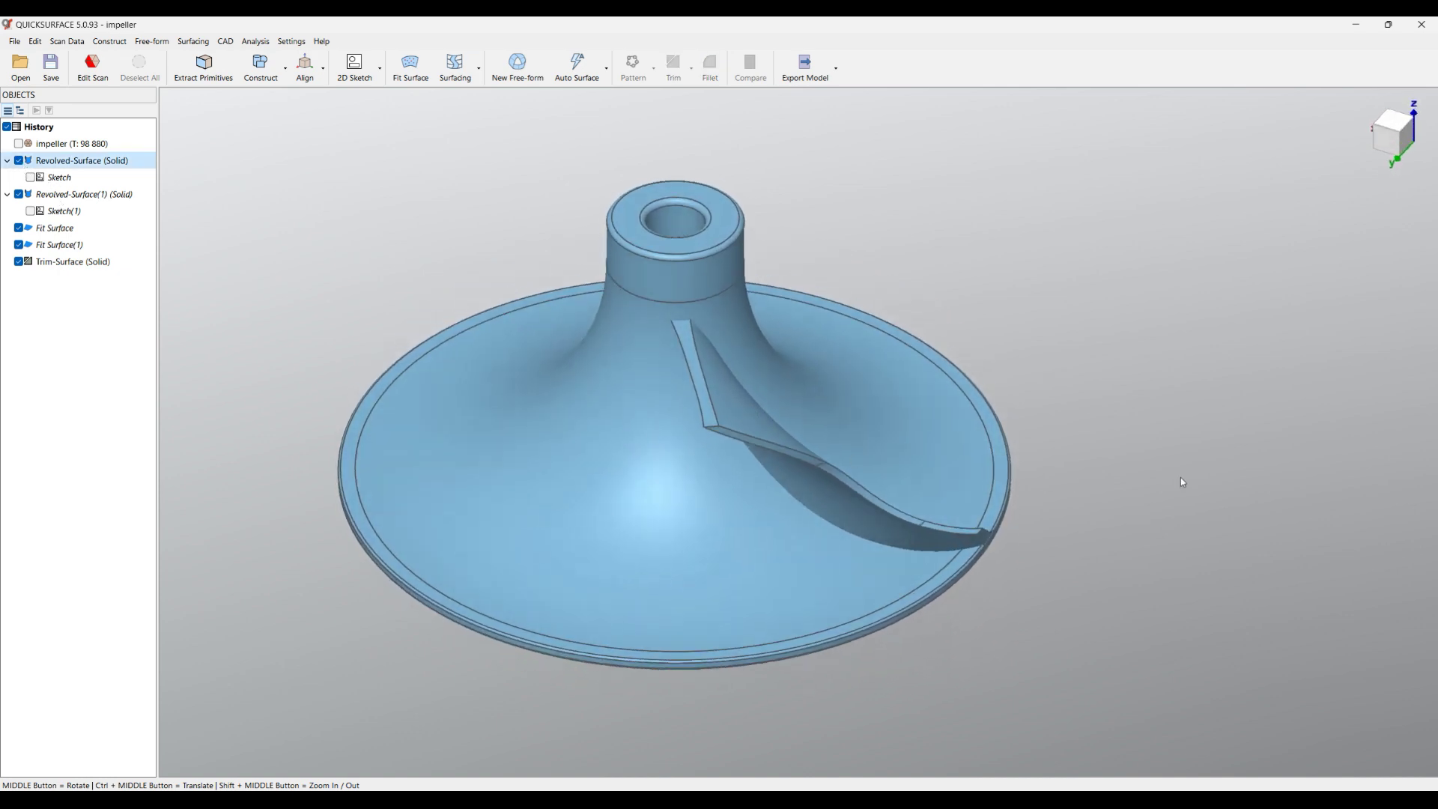
pyautogui.moveTo(1058, 485); pyautogui.dragTo(714, 408, button='middle')
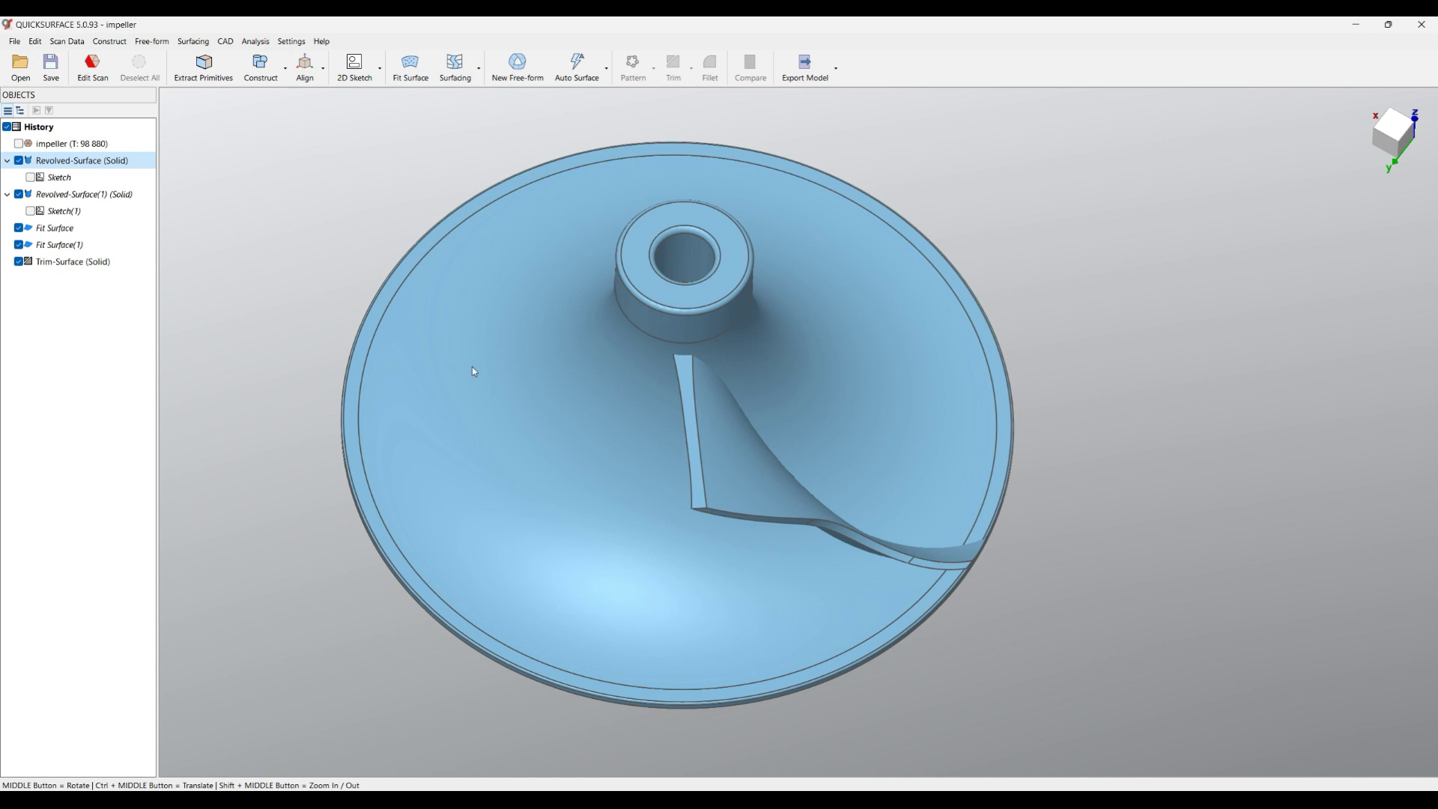
# Preview a circular pattern of the trimmed blade solid around the Z Axis with 8 instances filling 360 degrees.
pyautogui.click(57, 268)
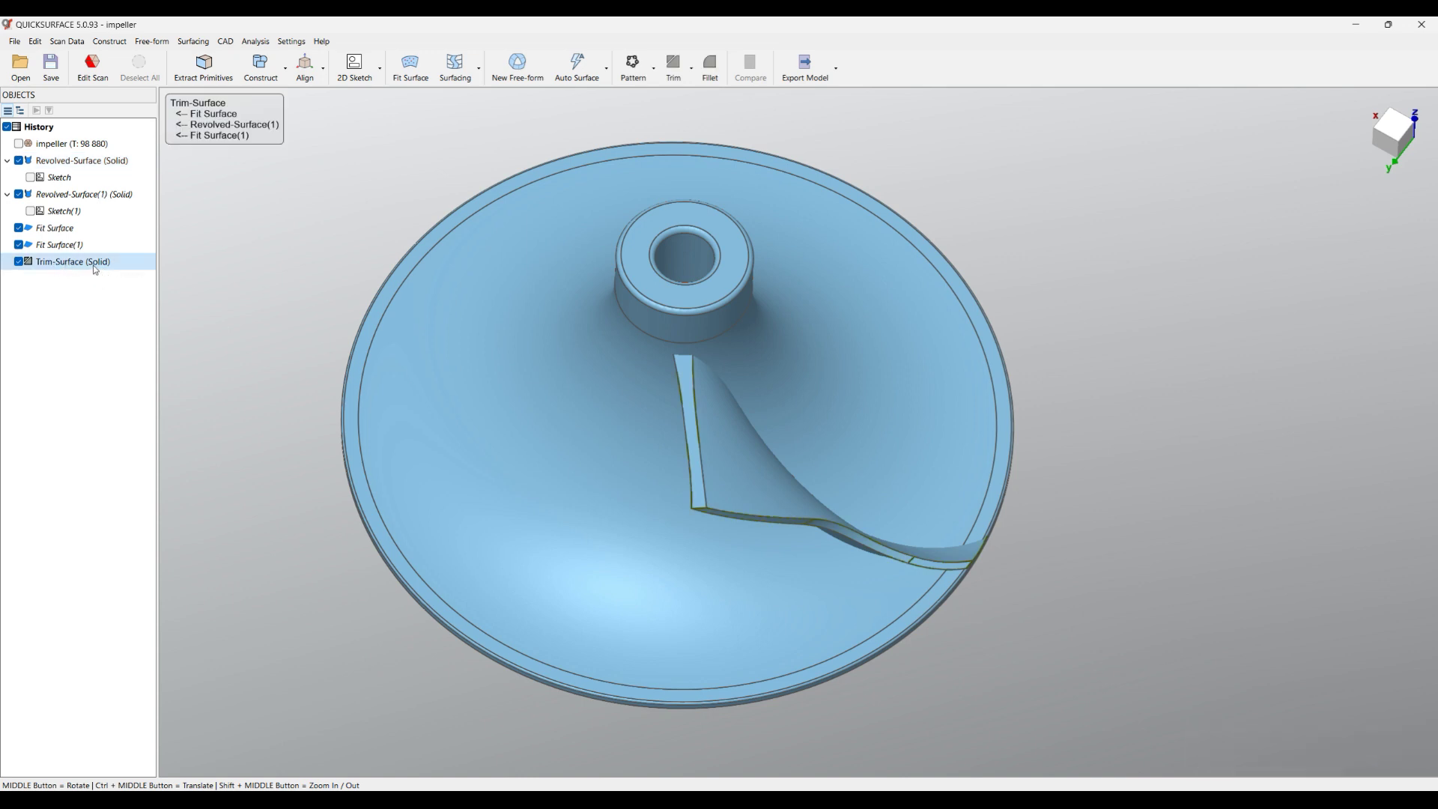
pyautogui.click(652, 81)
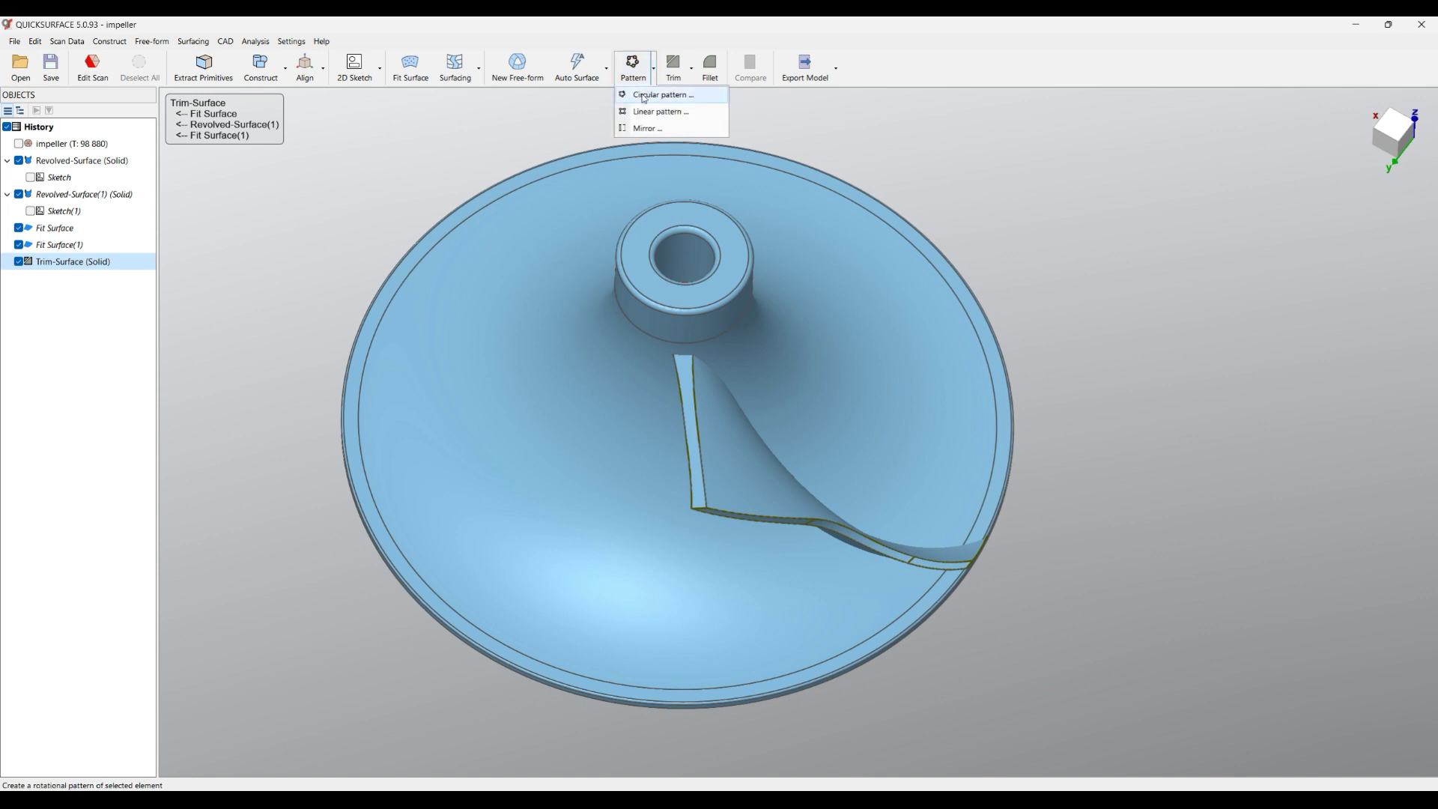
pyautogui.click(645, 96)
pyautogui.moveTo(918, 285); pyautogui.dragTo(915, 376, button='middle')
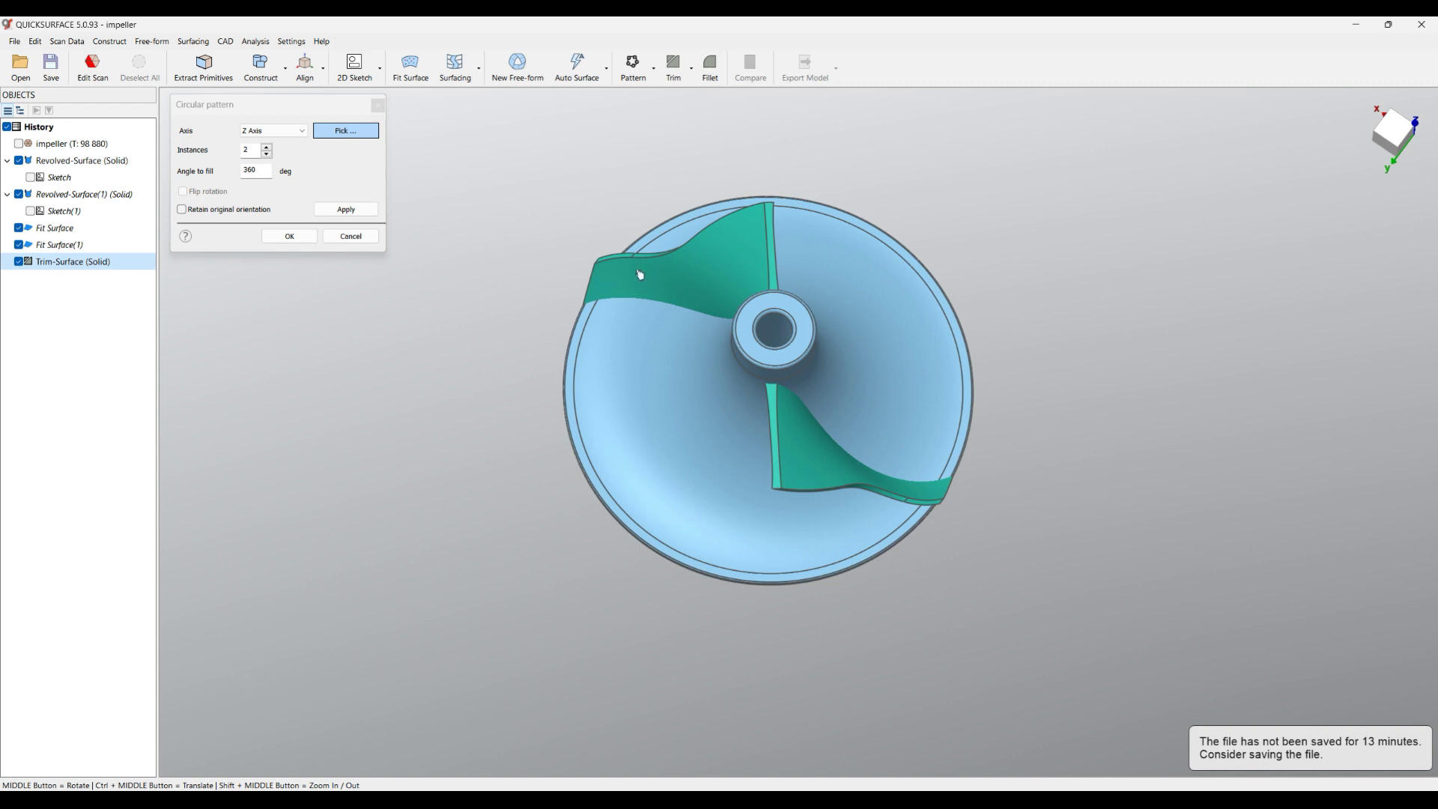
pyautogui.doubleClick(247, 150)
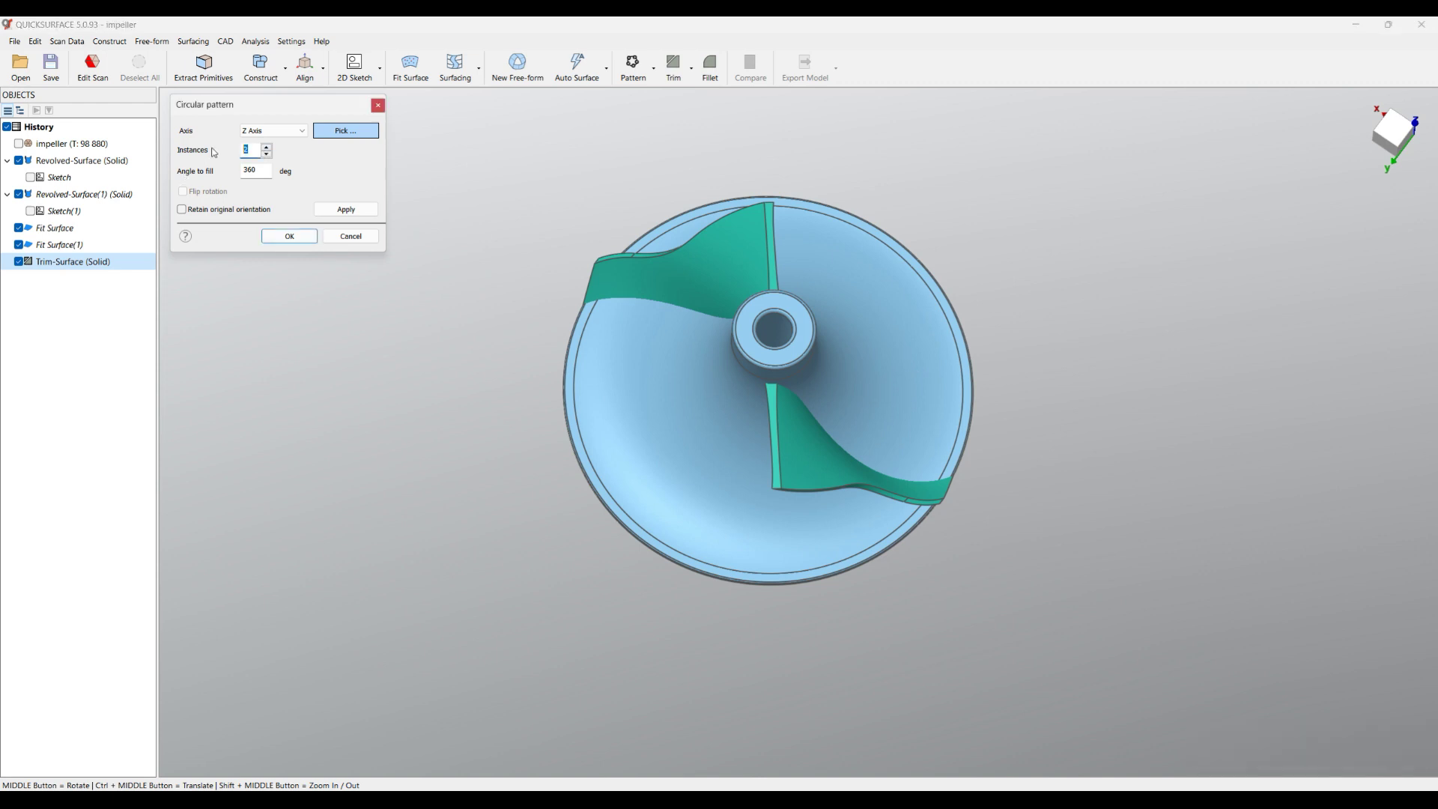
pyautogui.write('8')
pyautogui.click(341, 212)
pyautogui.moveTo(634, 281); pyautogui.dragTo(629, 373, button='middle')
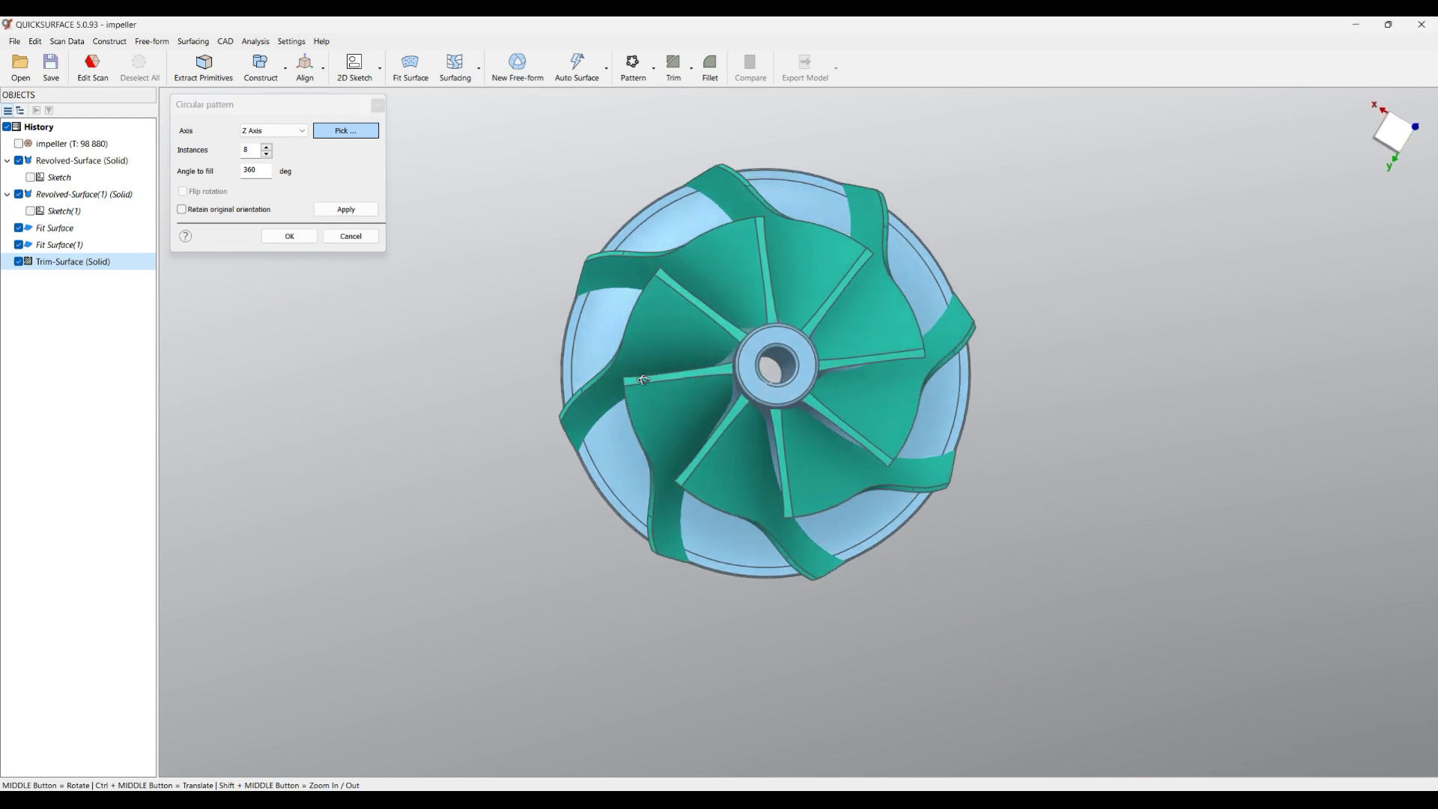
# Set the circular blade pattern to 10 instances and accept it.
pyautogui.doubleClick(248, 151)
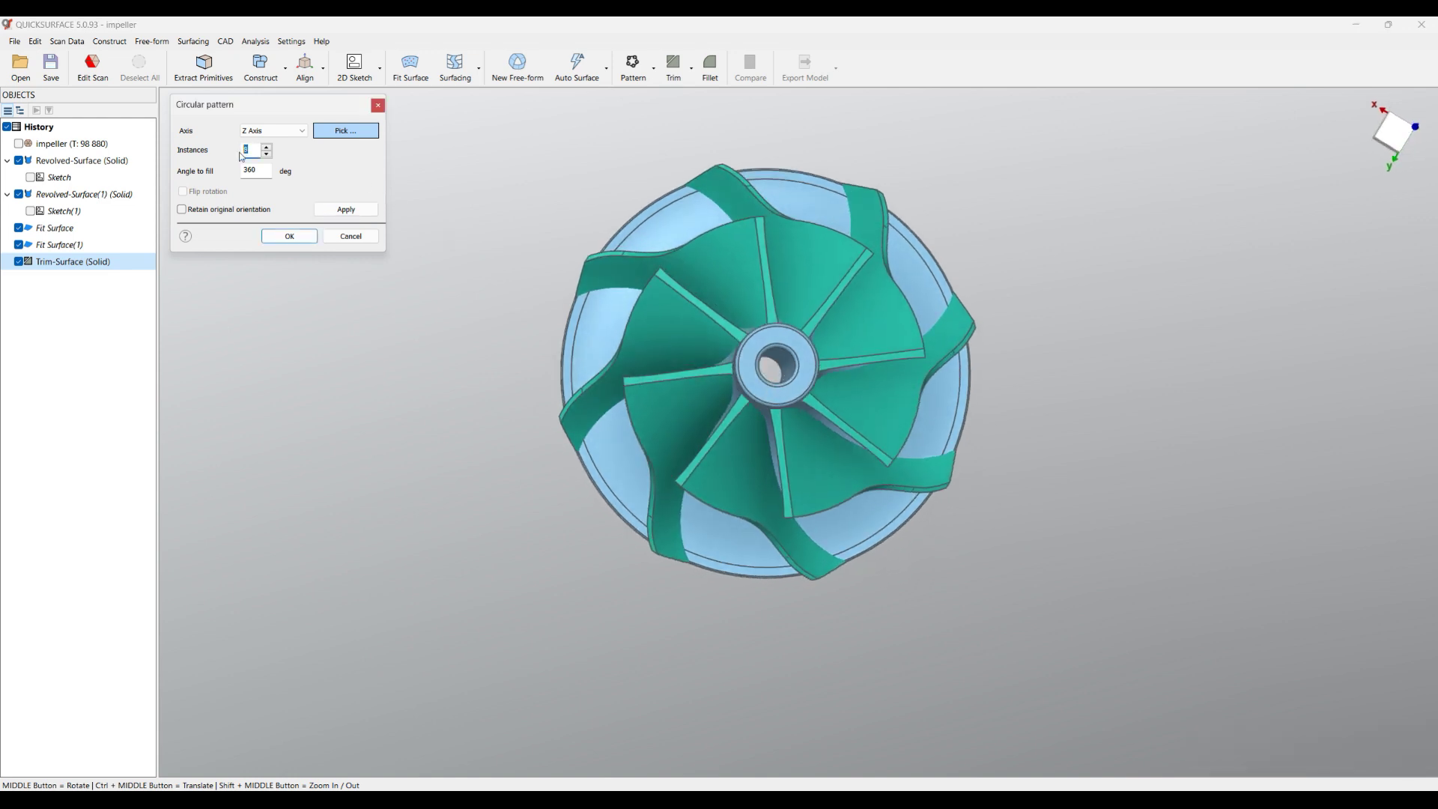
pyautogui.write('10')
pyautogui.click(346, 209)
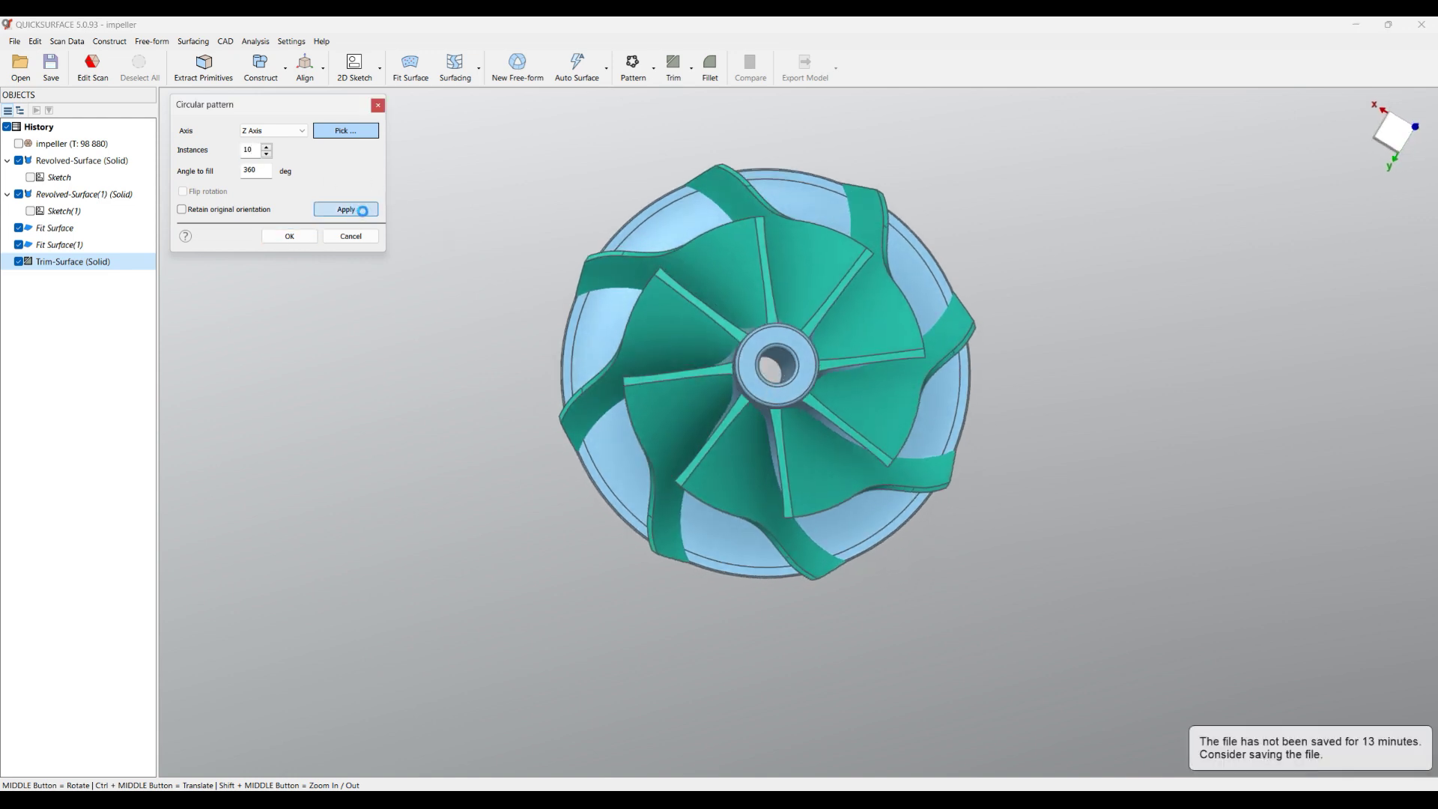
pyautogui.click(290, 236)
pyautogui.moveTo(342, 242); pyautogui.dragTo(719, 214, button='middle')
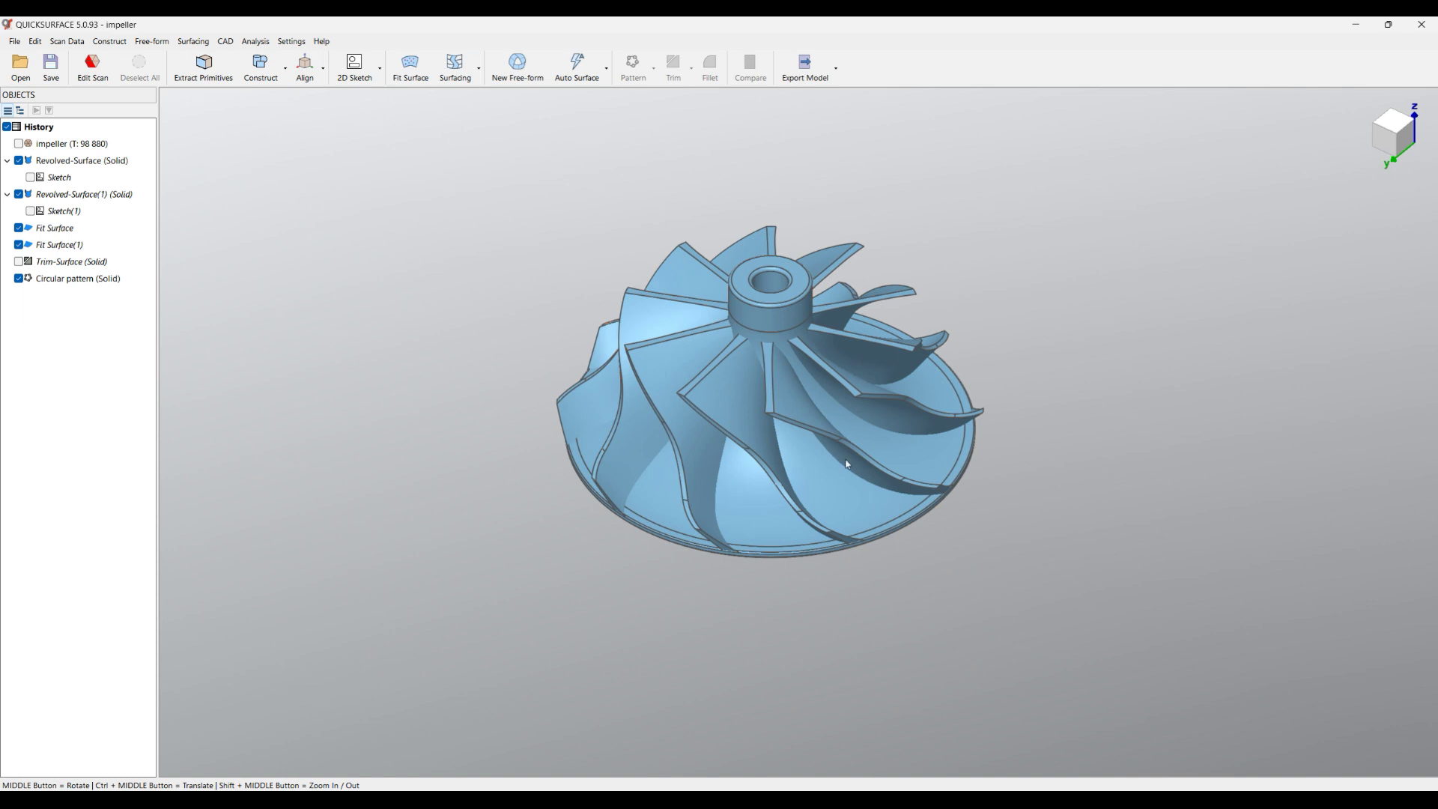
# Combine the revolved hub solid and the circular blade pattern into a single solid.
pyautogui.scroll(2, 777, 487)
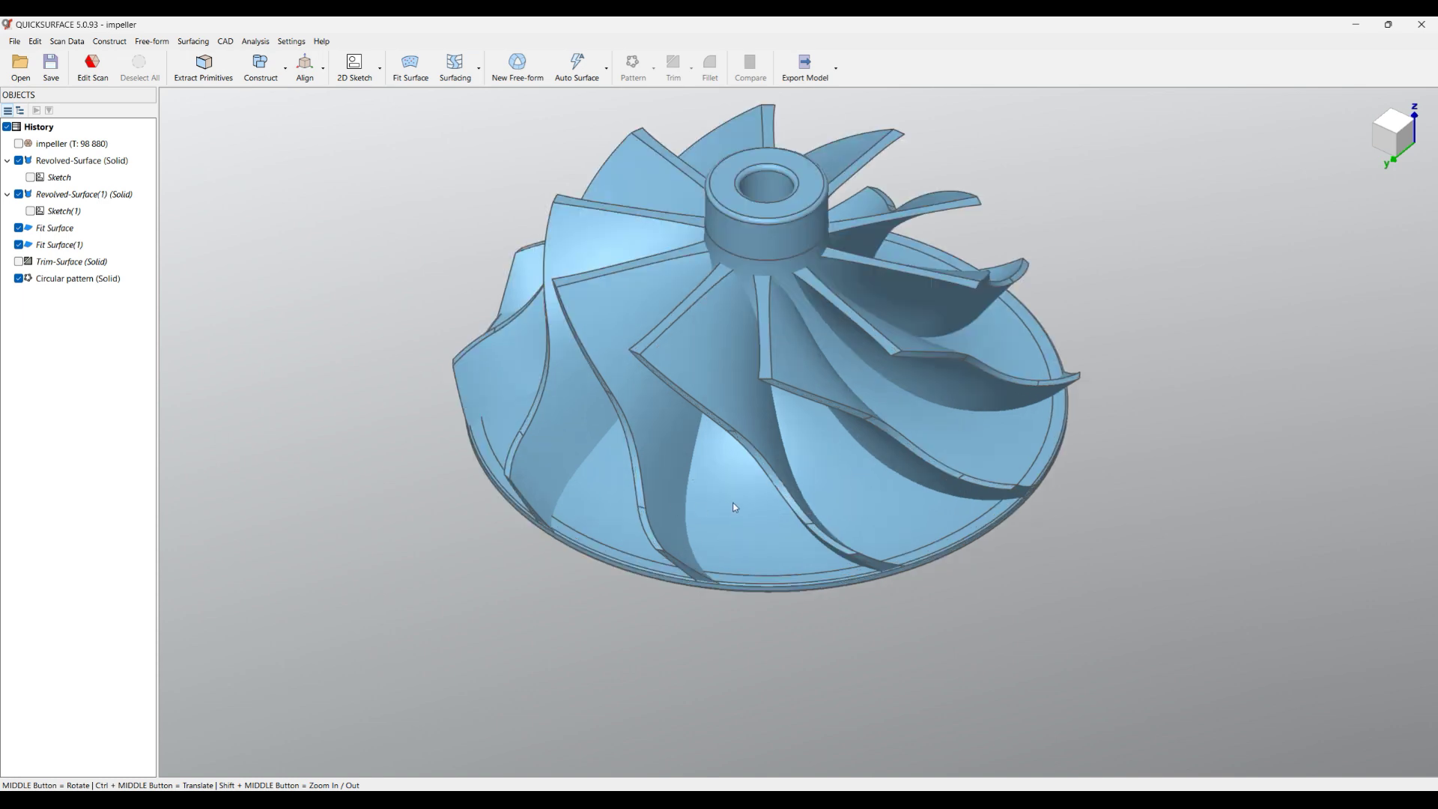
pyautogui.click(745, 543)
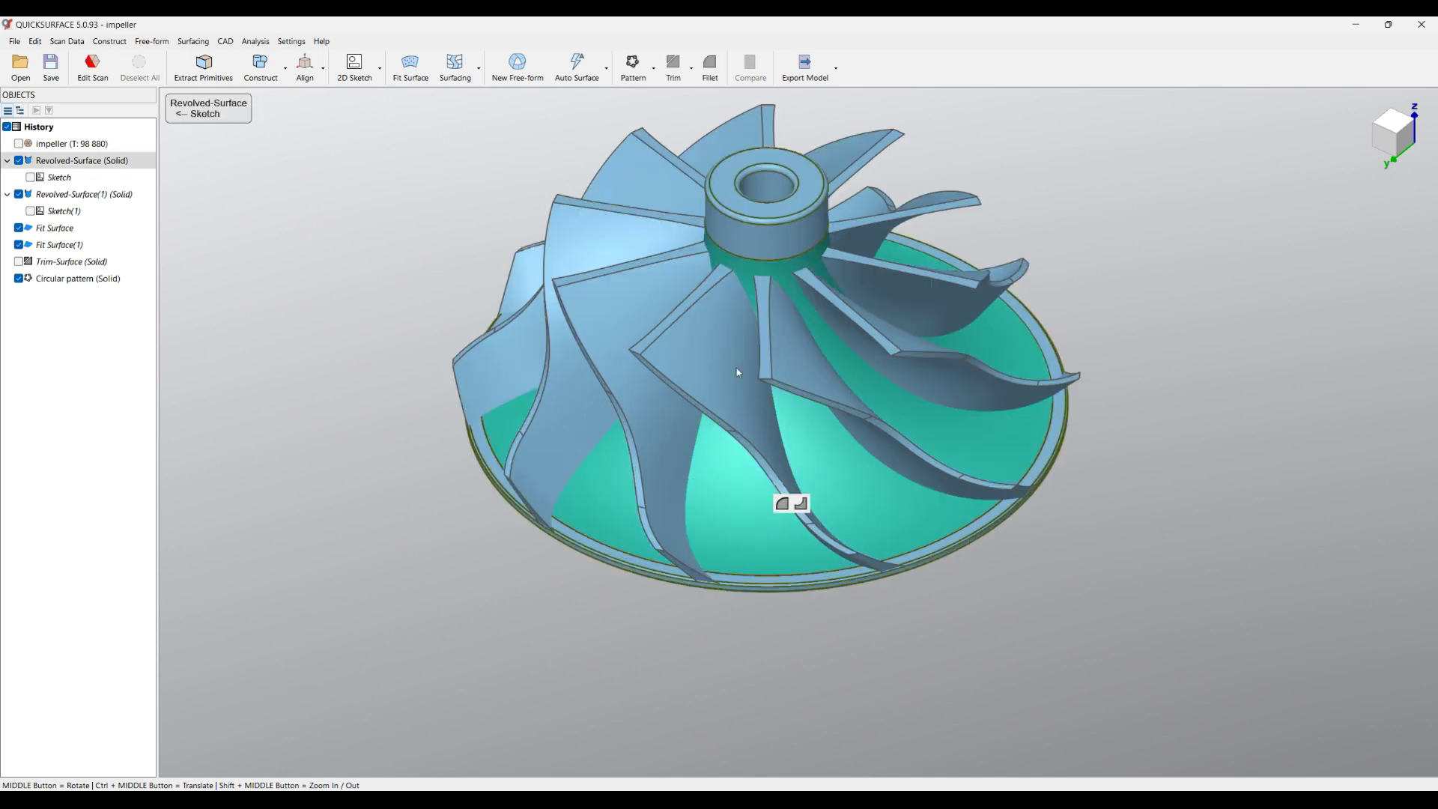
pyautogui.click(127, 384)
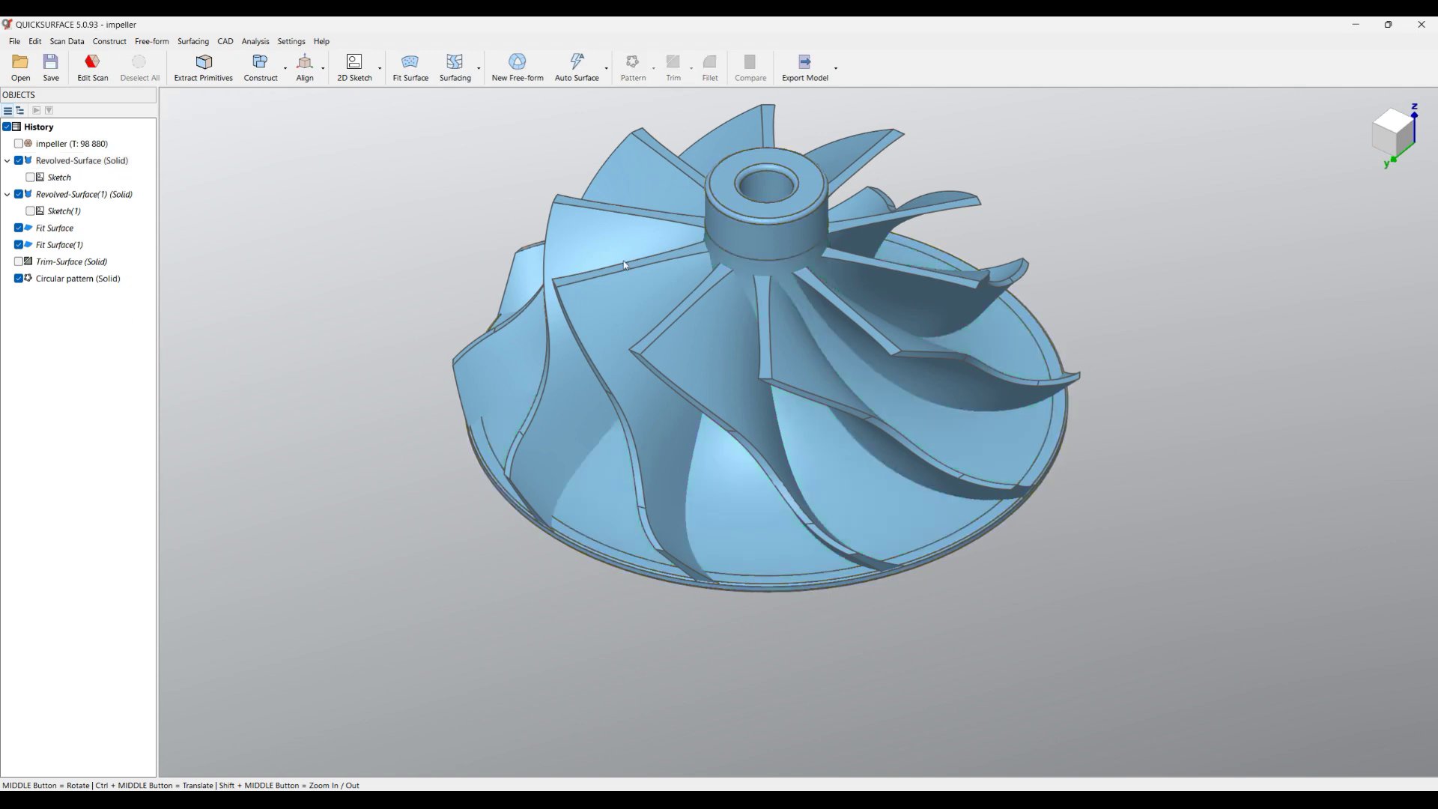
pyautogui.moveTo(714, 568); pyautogui.dragTo(828, 340, button='middle')
pyautogui.scroll(5, 725, 389)
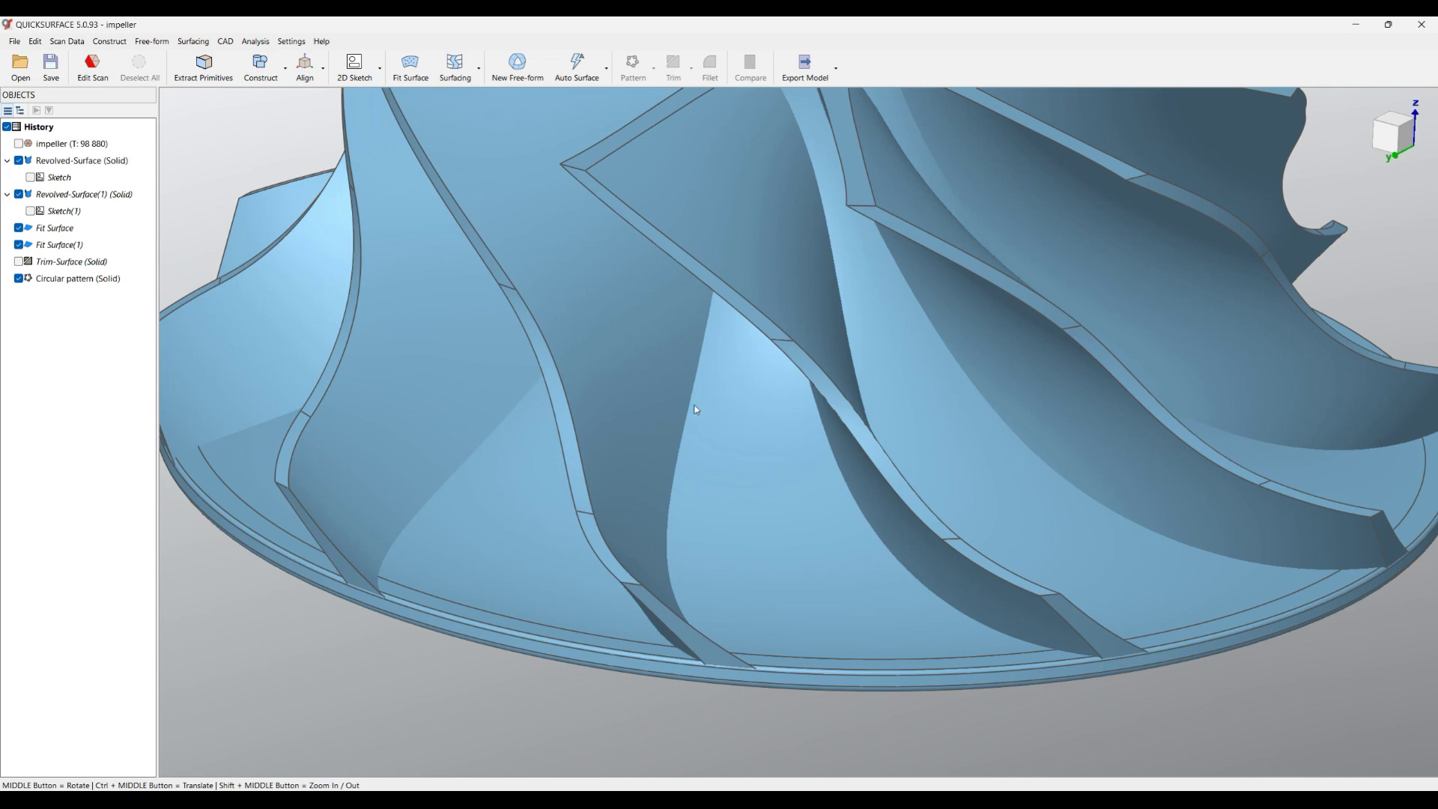
pyautogui.scroll(-5, 822, 568)
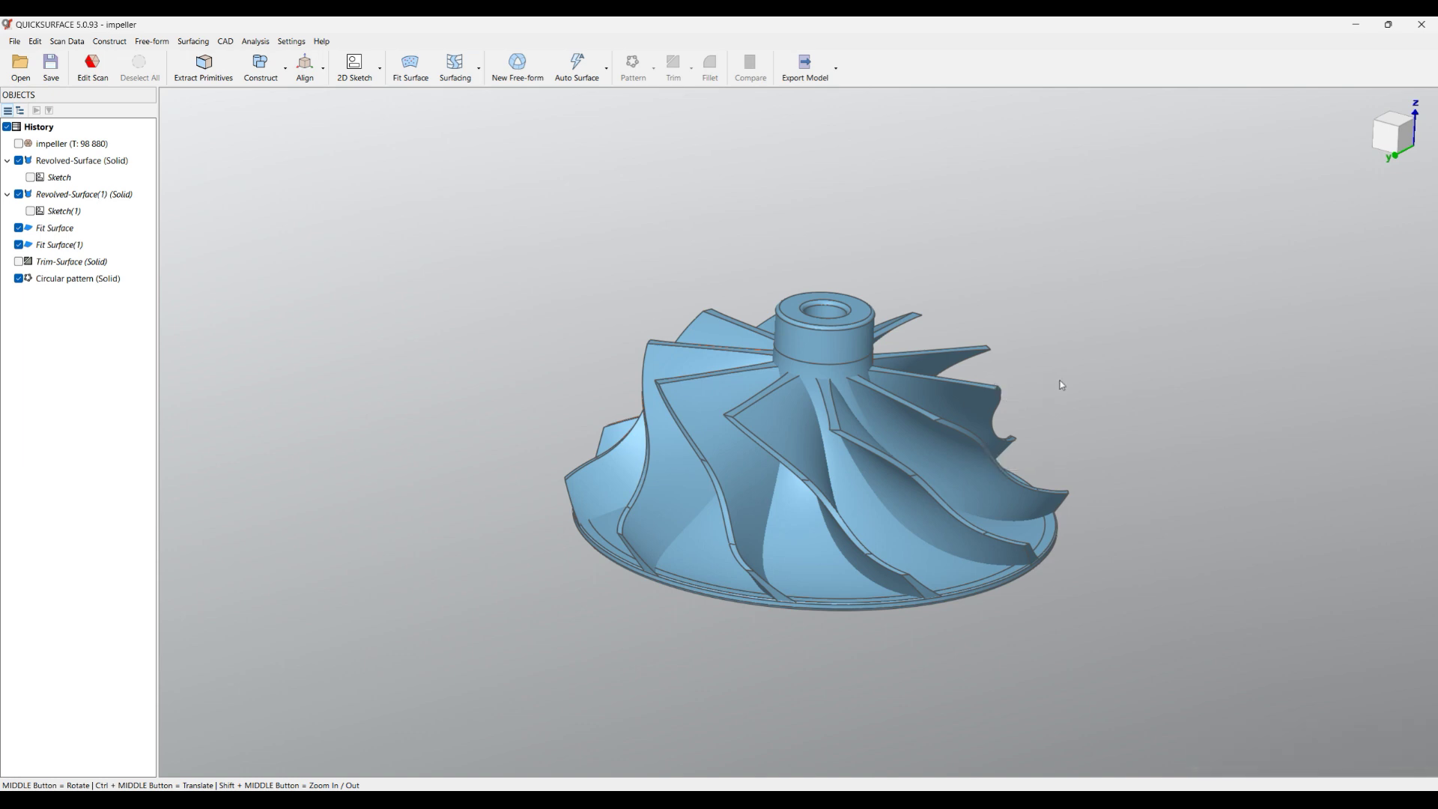
pyautogui.moveTo(439, 175); pyautogui.dragTo(1186, 655)
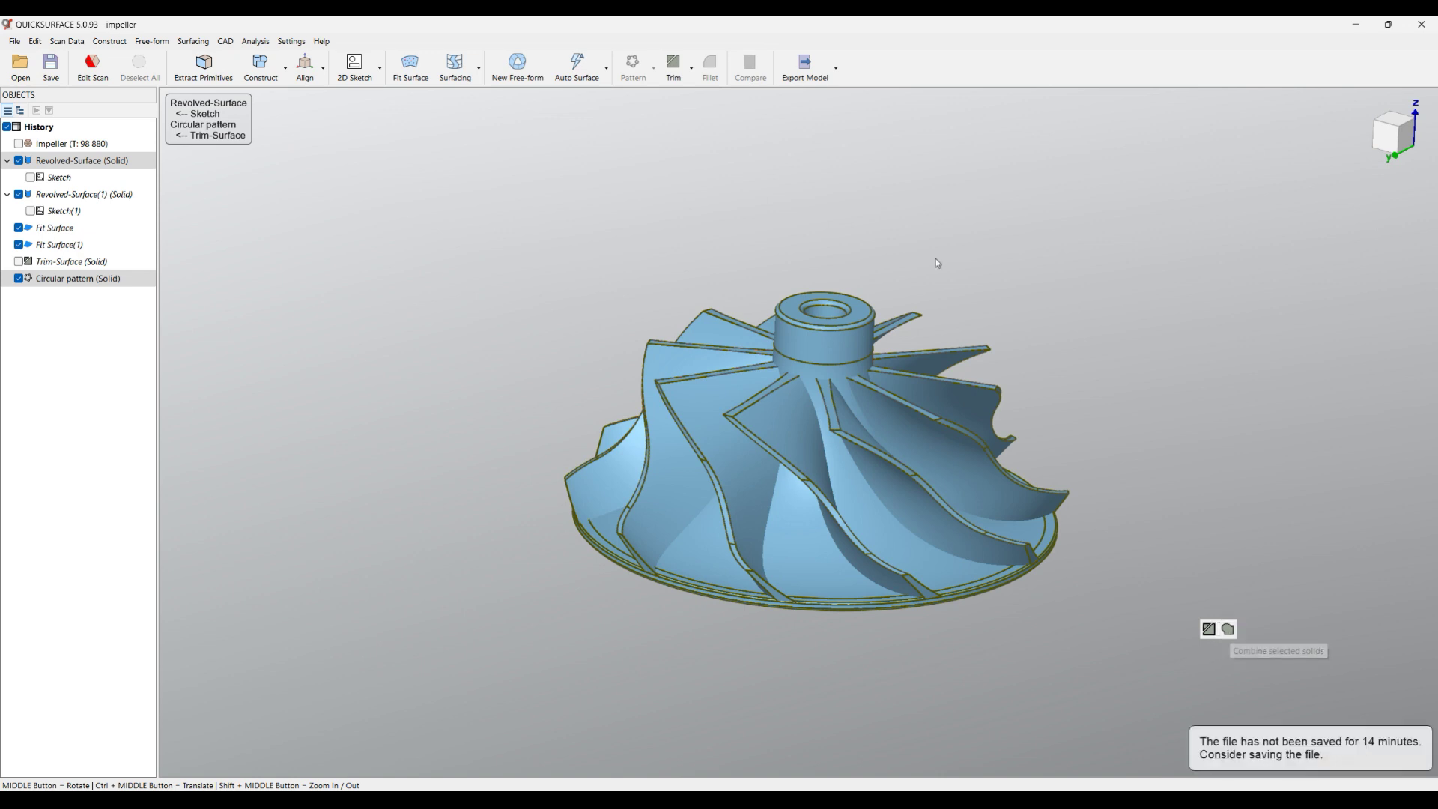
pyautogui.click(692, 70)
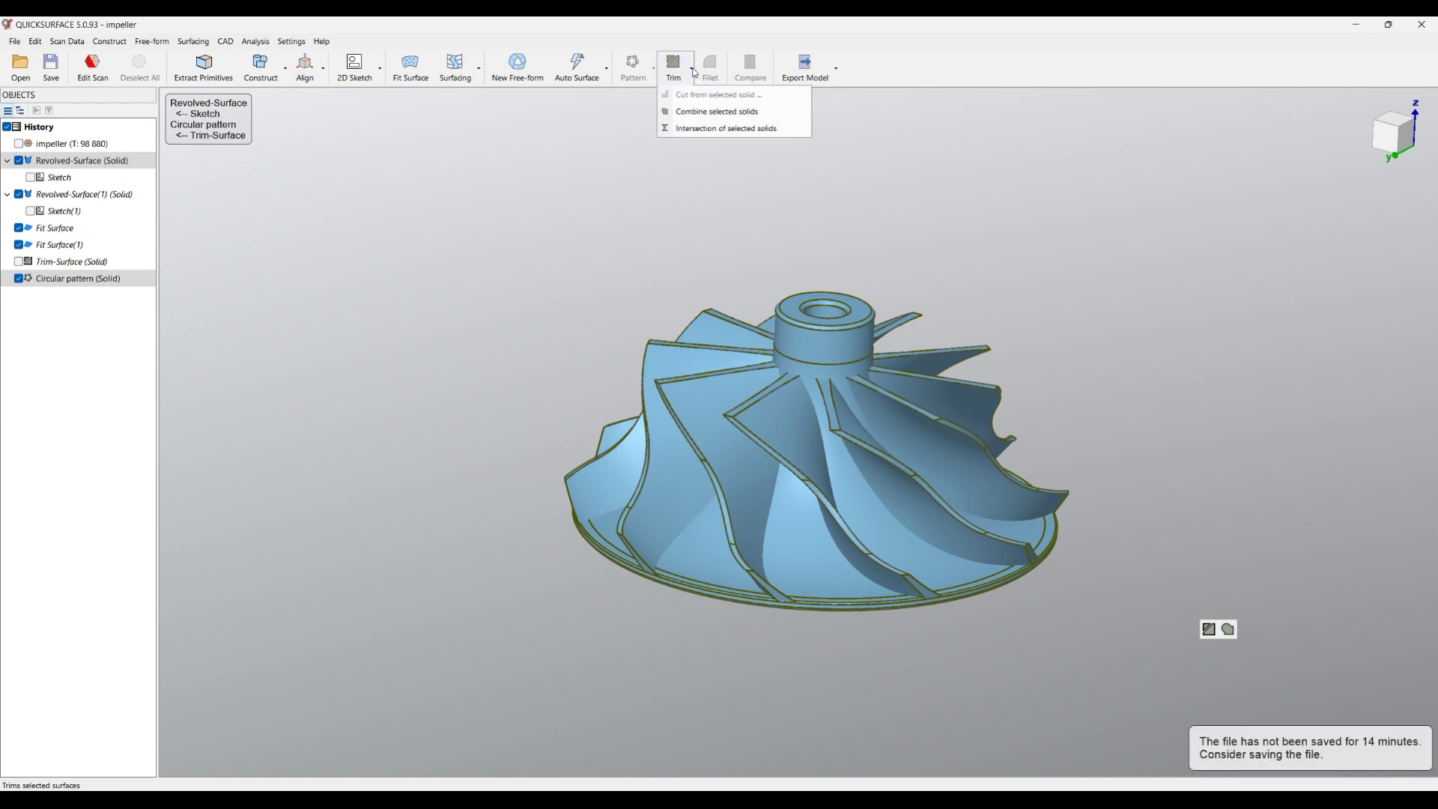
pyautogui.click(710, 114)
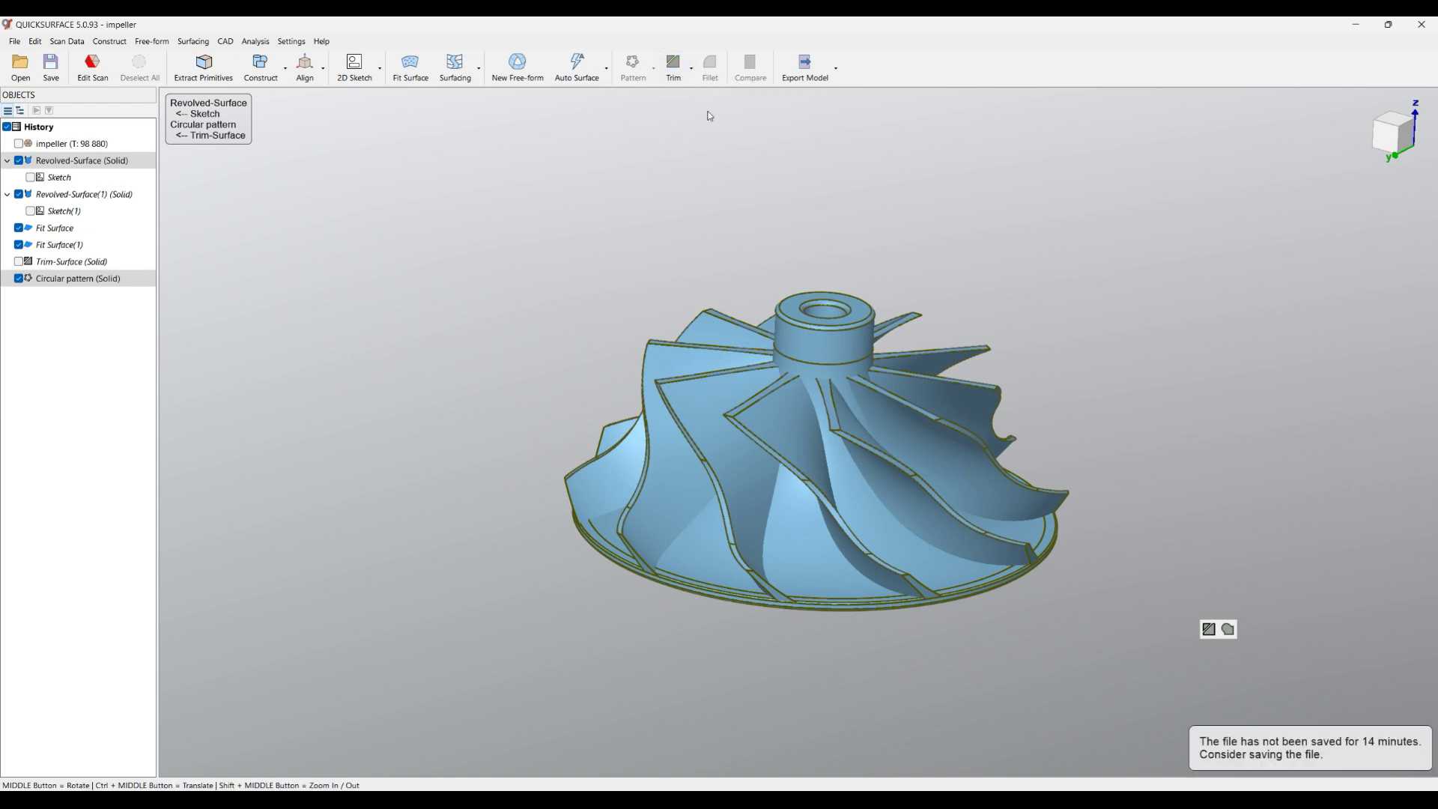
# Examine the combined impeller from the side and above, including the junctions between blades and hub.
pyautogui.moveTo(822, 227); pyautogui.dragTo(771, 199, button='middle')
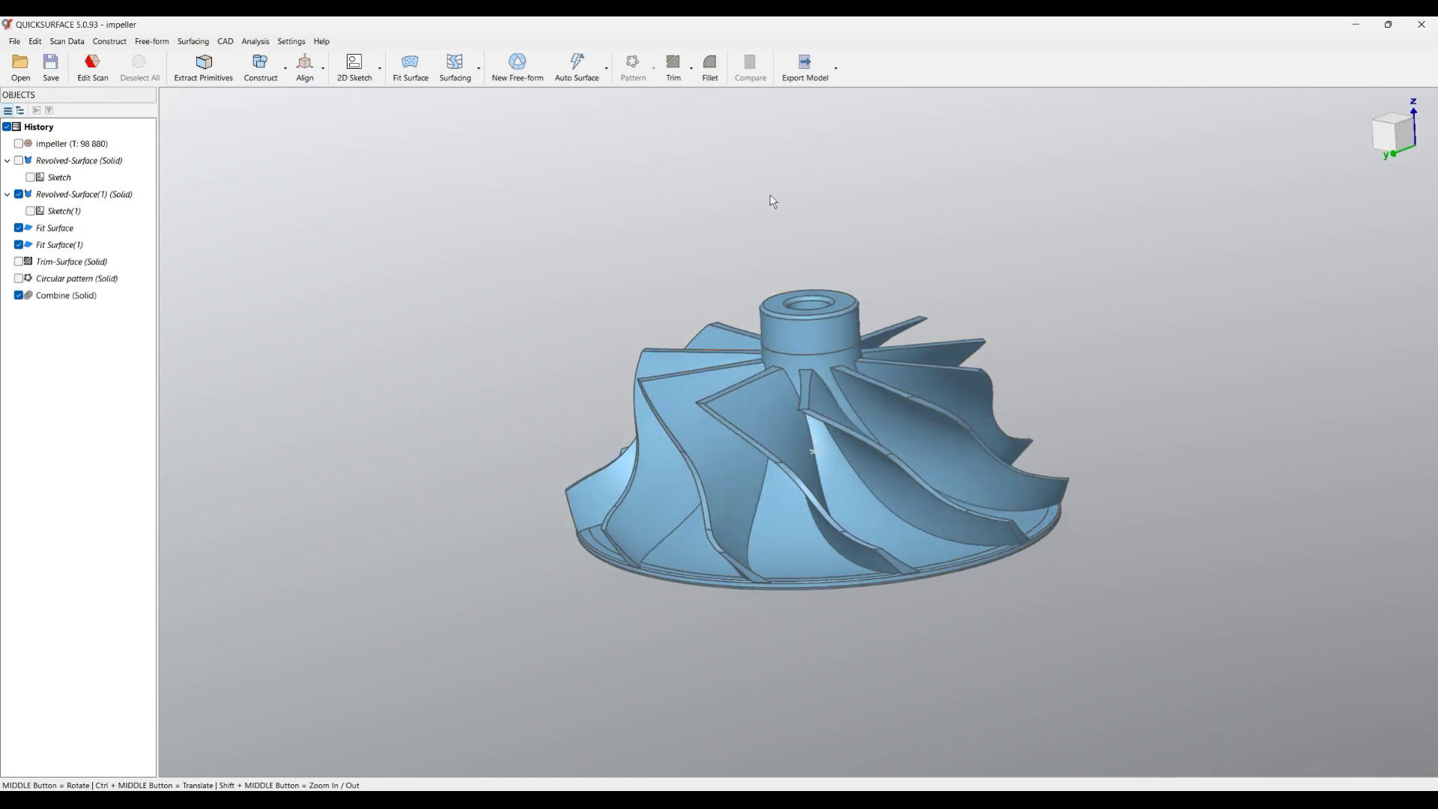
pyautogui.scroll(5, 760, 295)
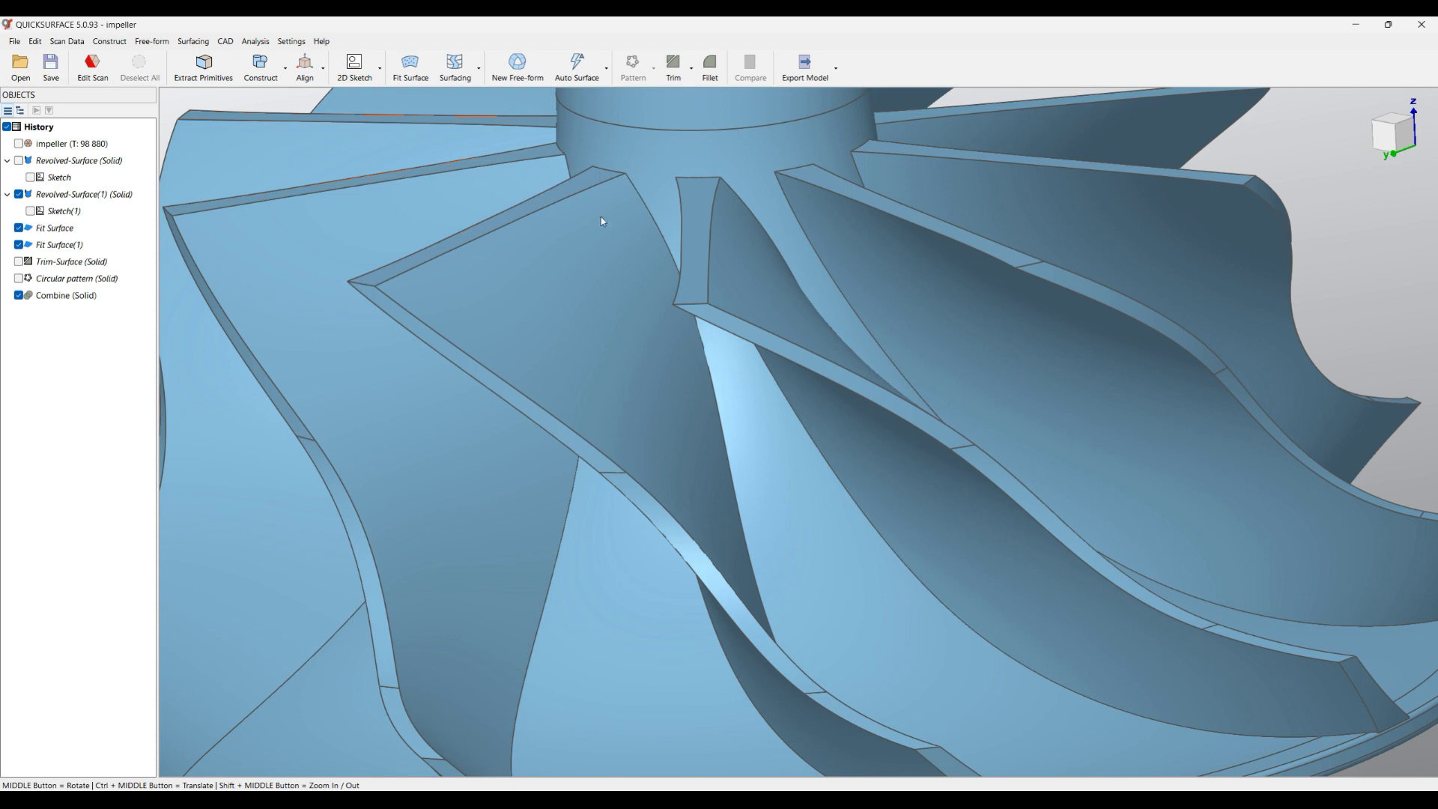
pyautogui.scroll(-10, 603, 295)
pyautogui.moveTo(704, 426); pyautogui.dragTo(750, 540, button='middle')
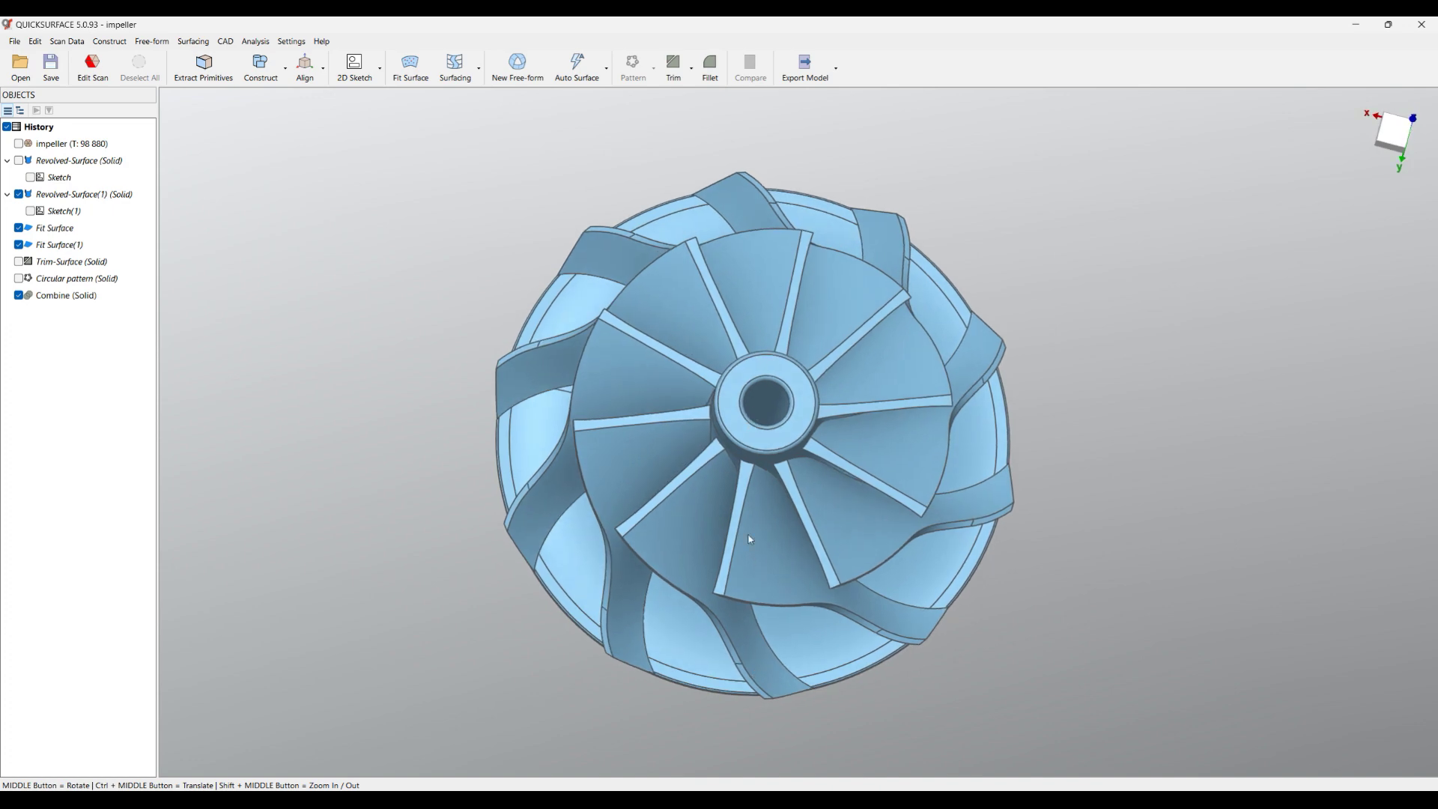
pyautogui.moveTo(651, 591); pyautogui.dragTo(740, 533, button='middle')
pyautogui.scroll(2, 749, 537)
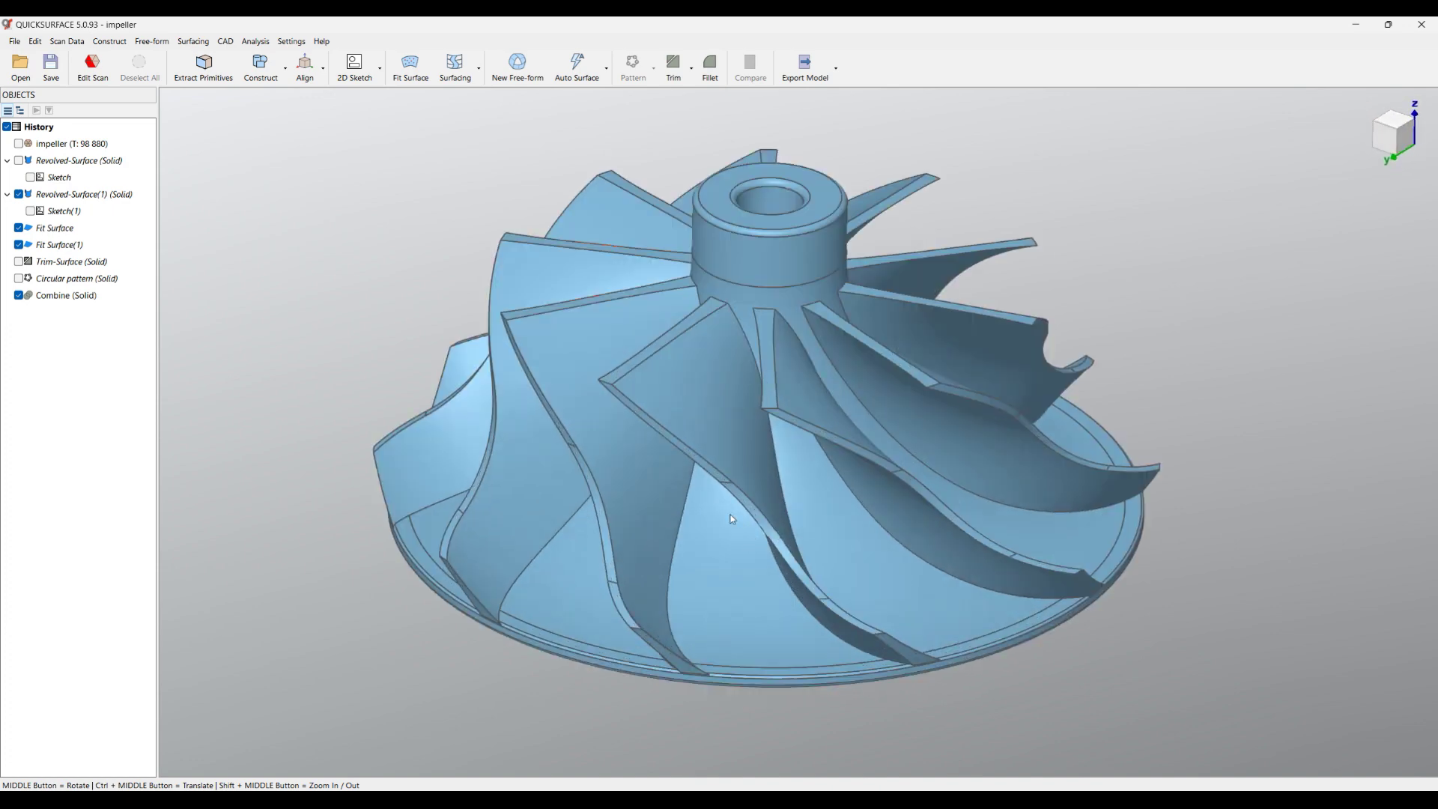